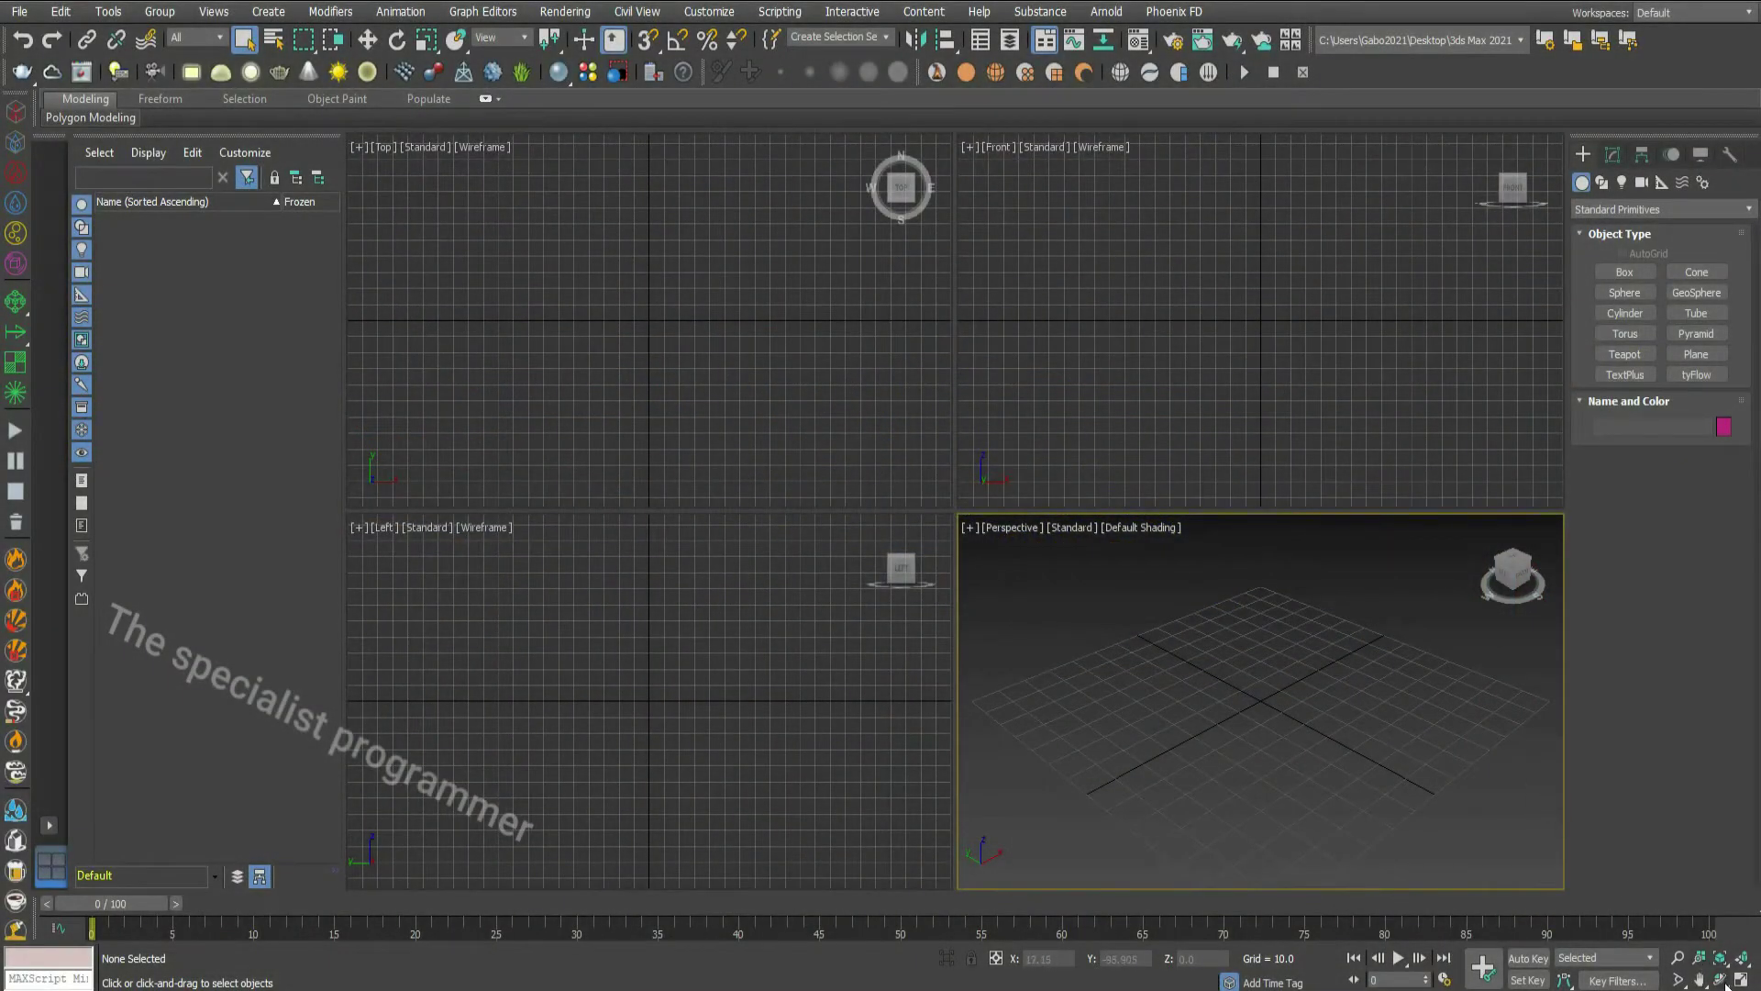
- Draw an ellipse in the perspective view and set it to Length 0.1, Width 20
click(1740, 980)
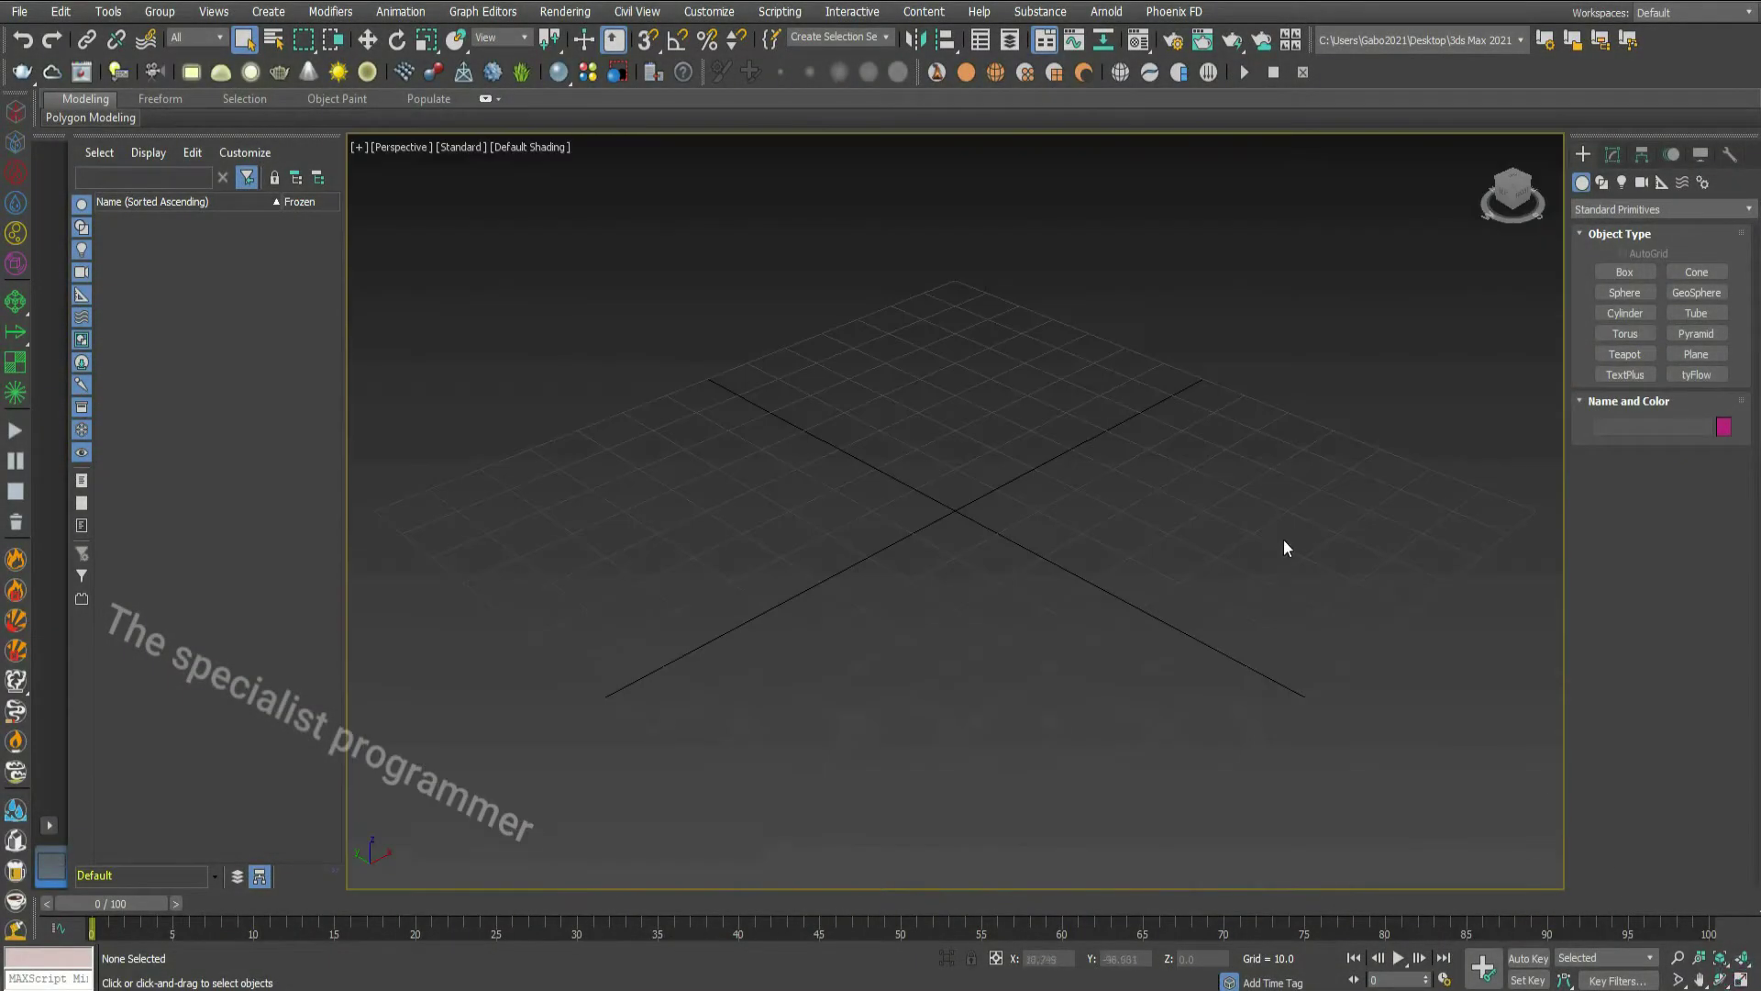
click(1601, 183)
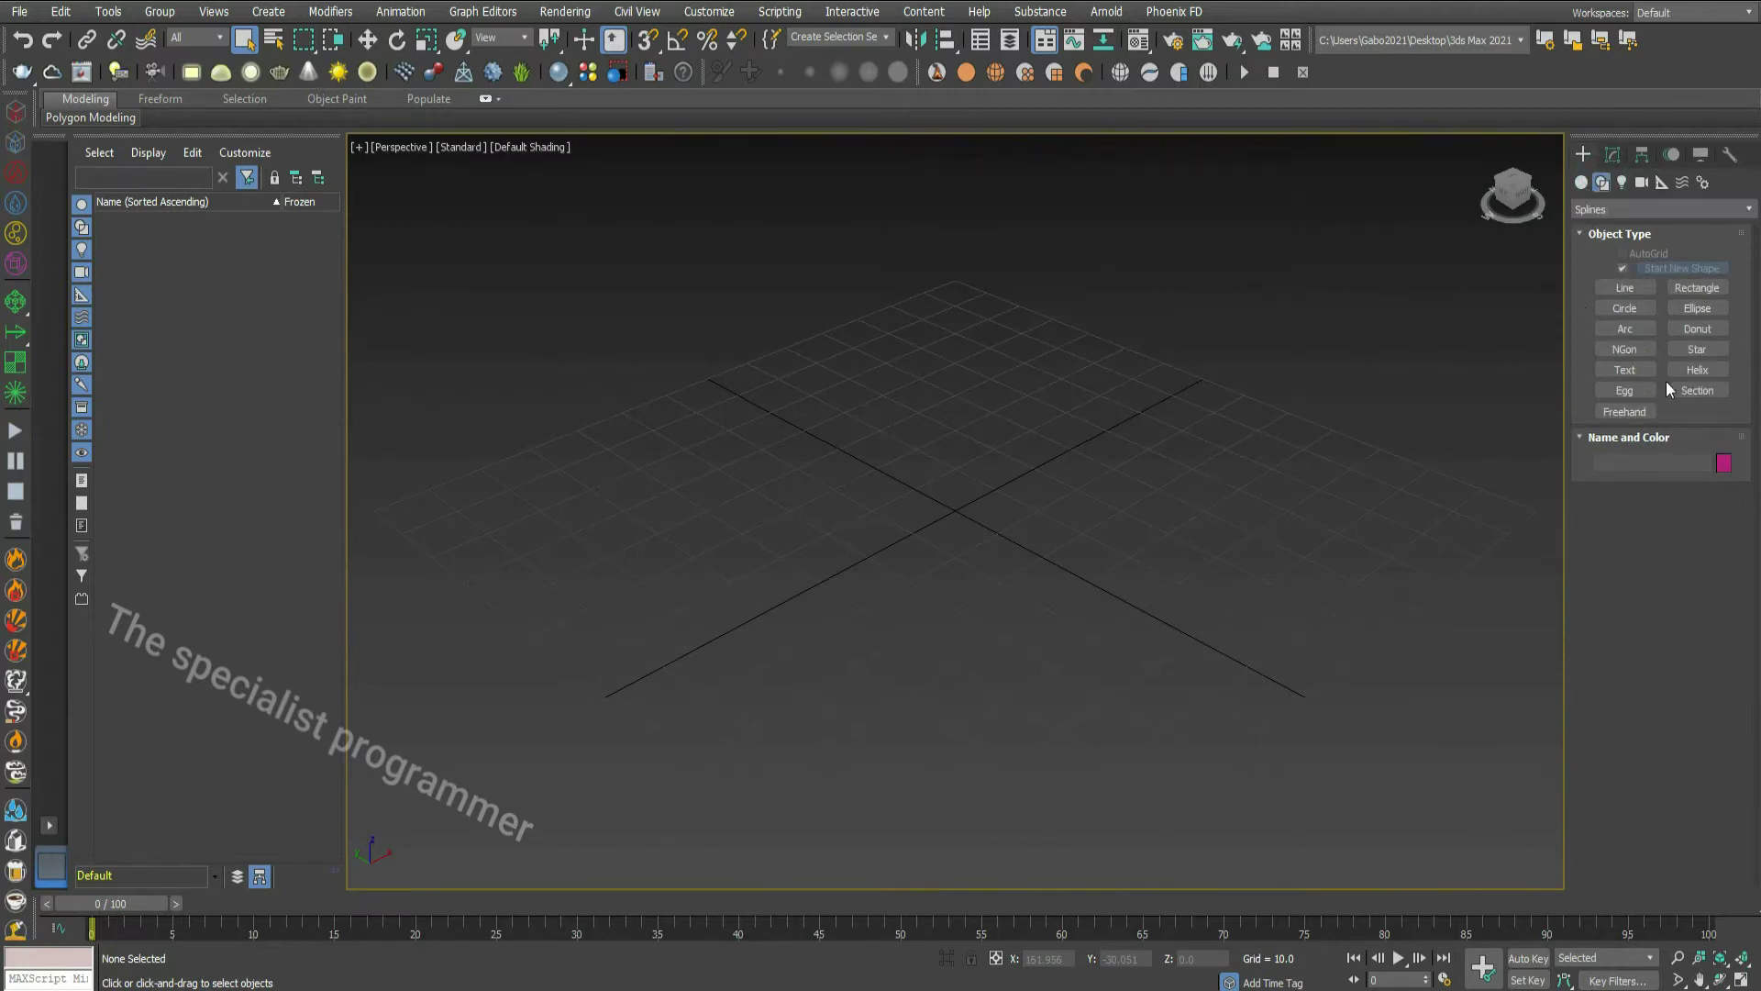
click(1685, 311)
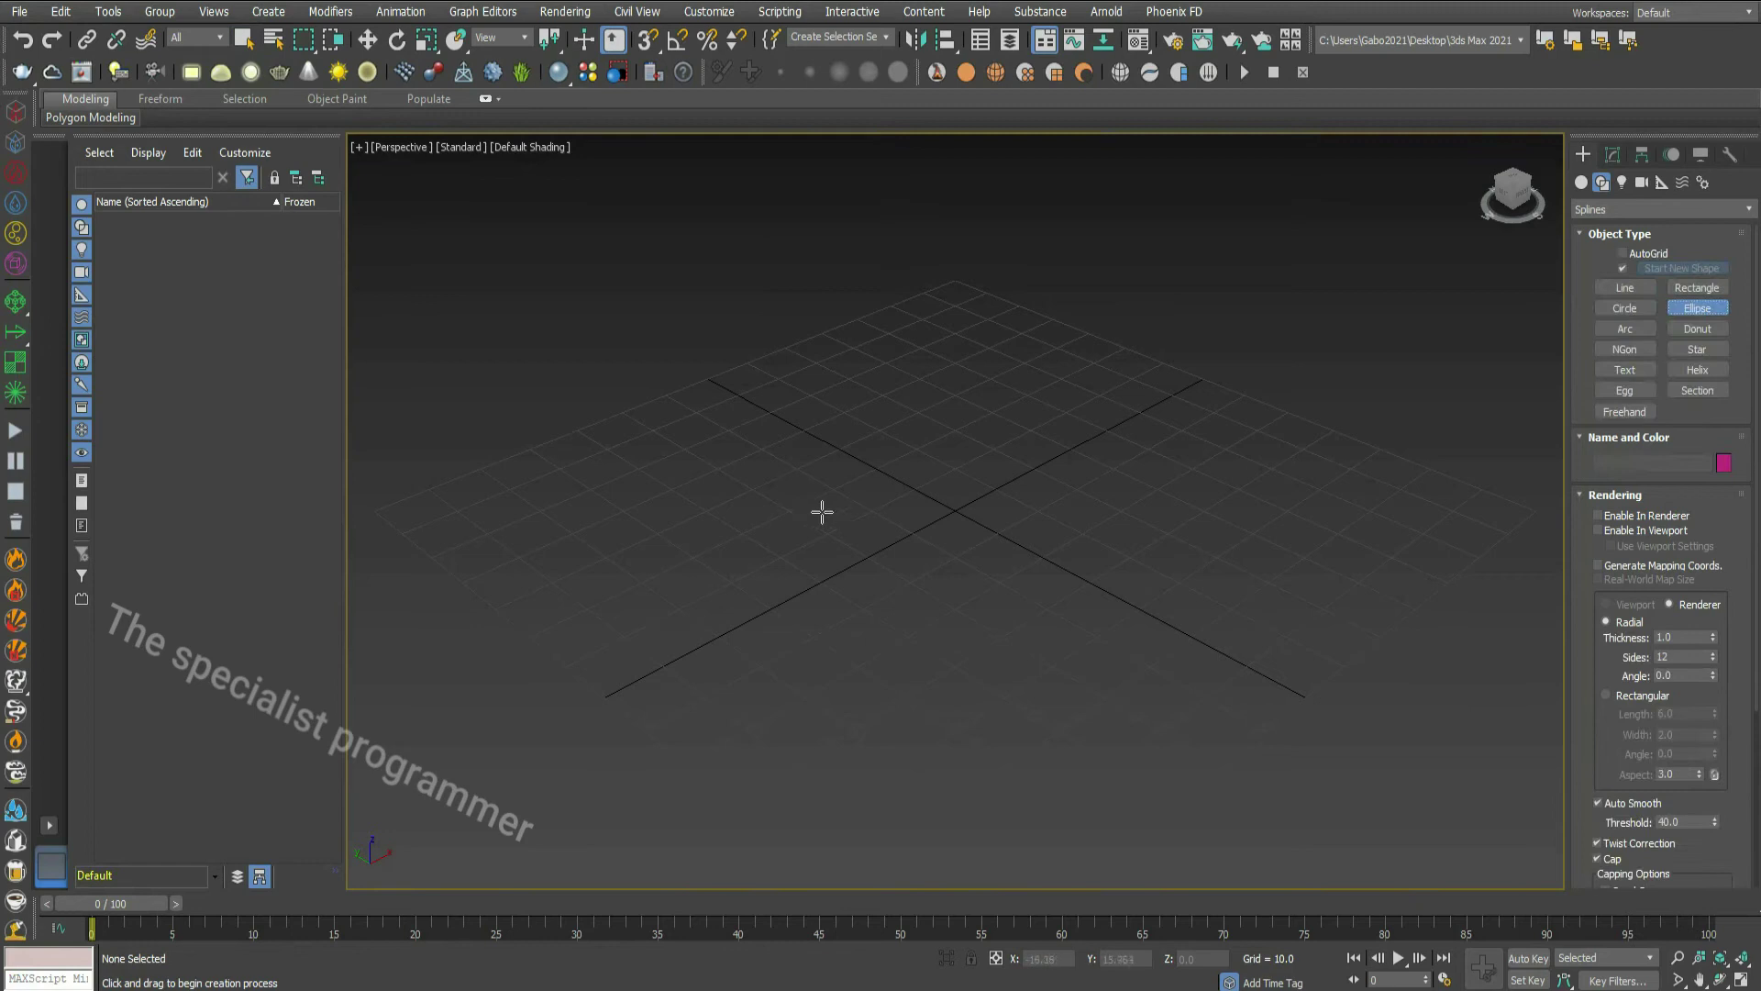
drag(818, 511, 649, 626)
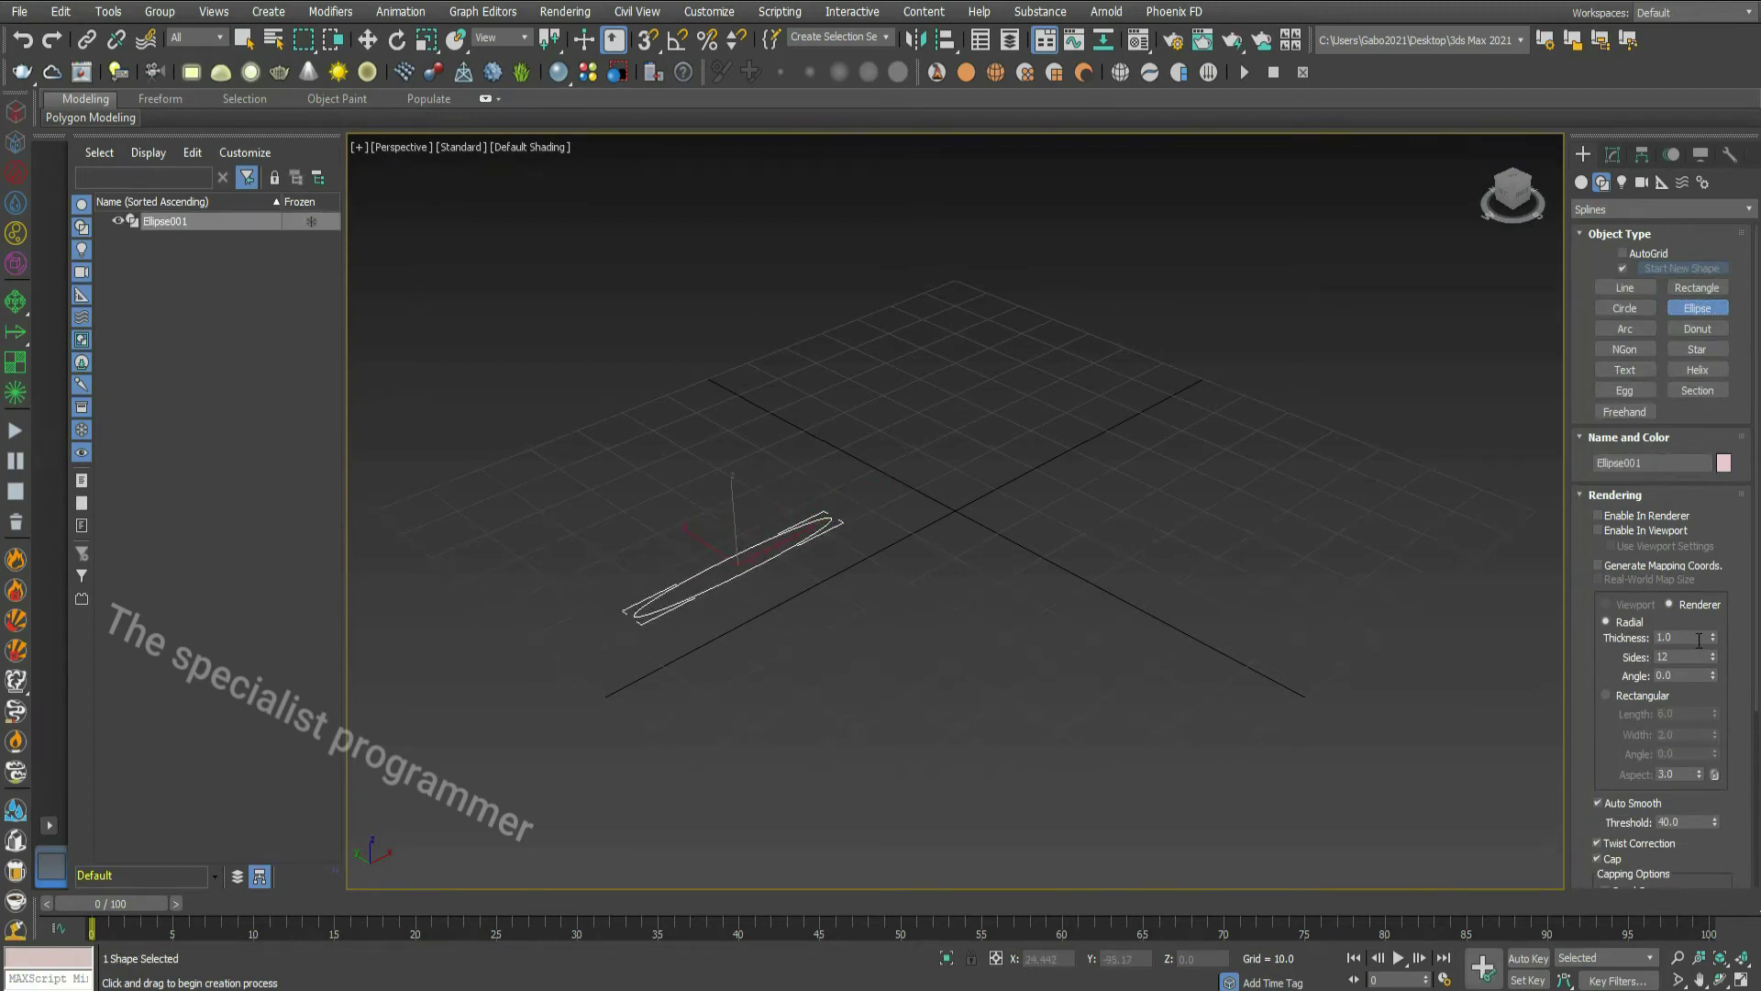
click(1616, 154)
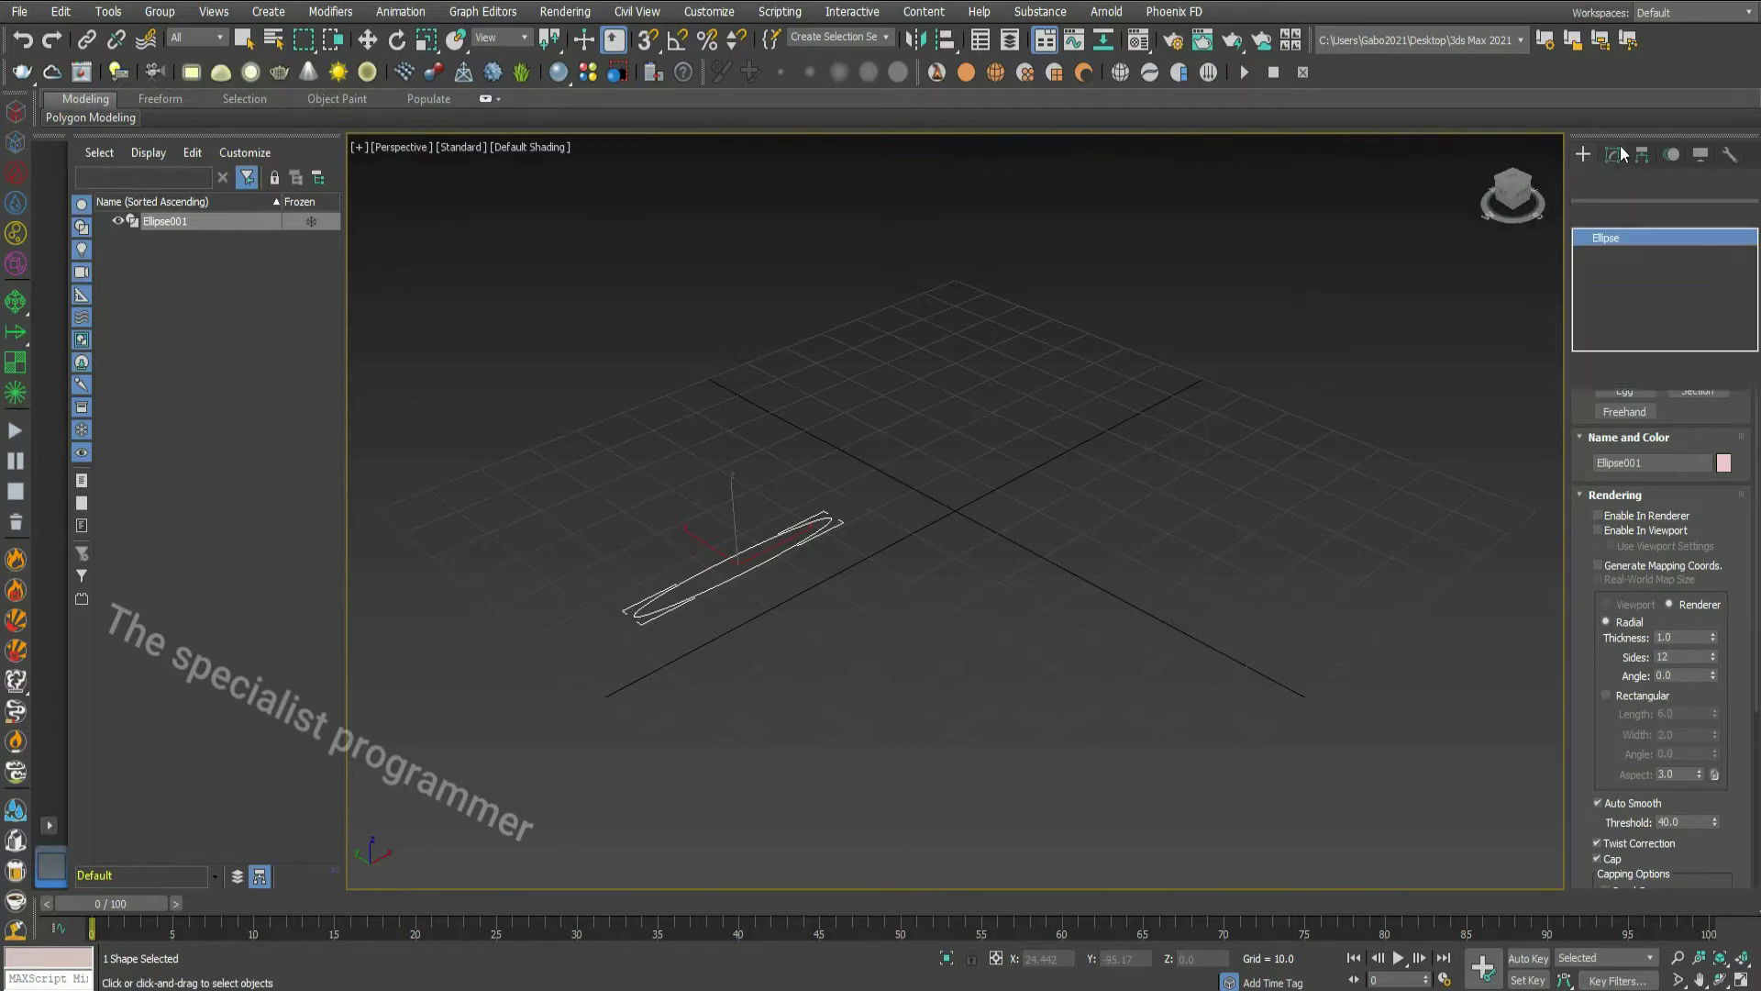
click(1685, 483)
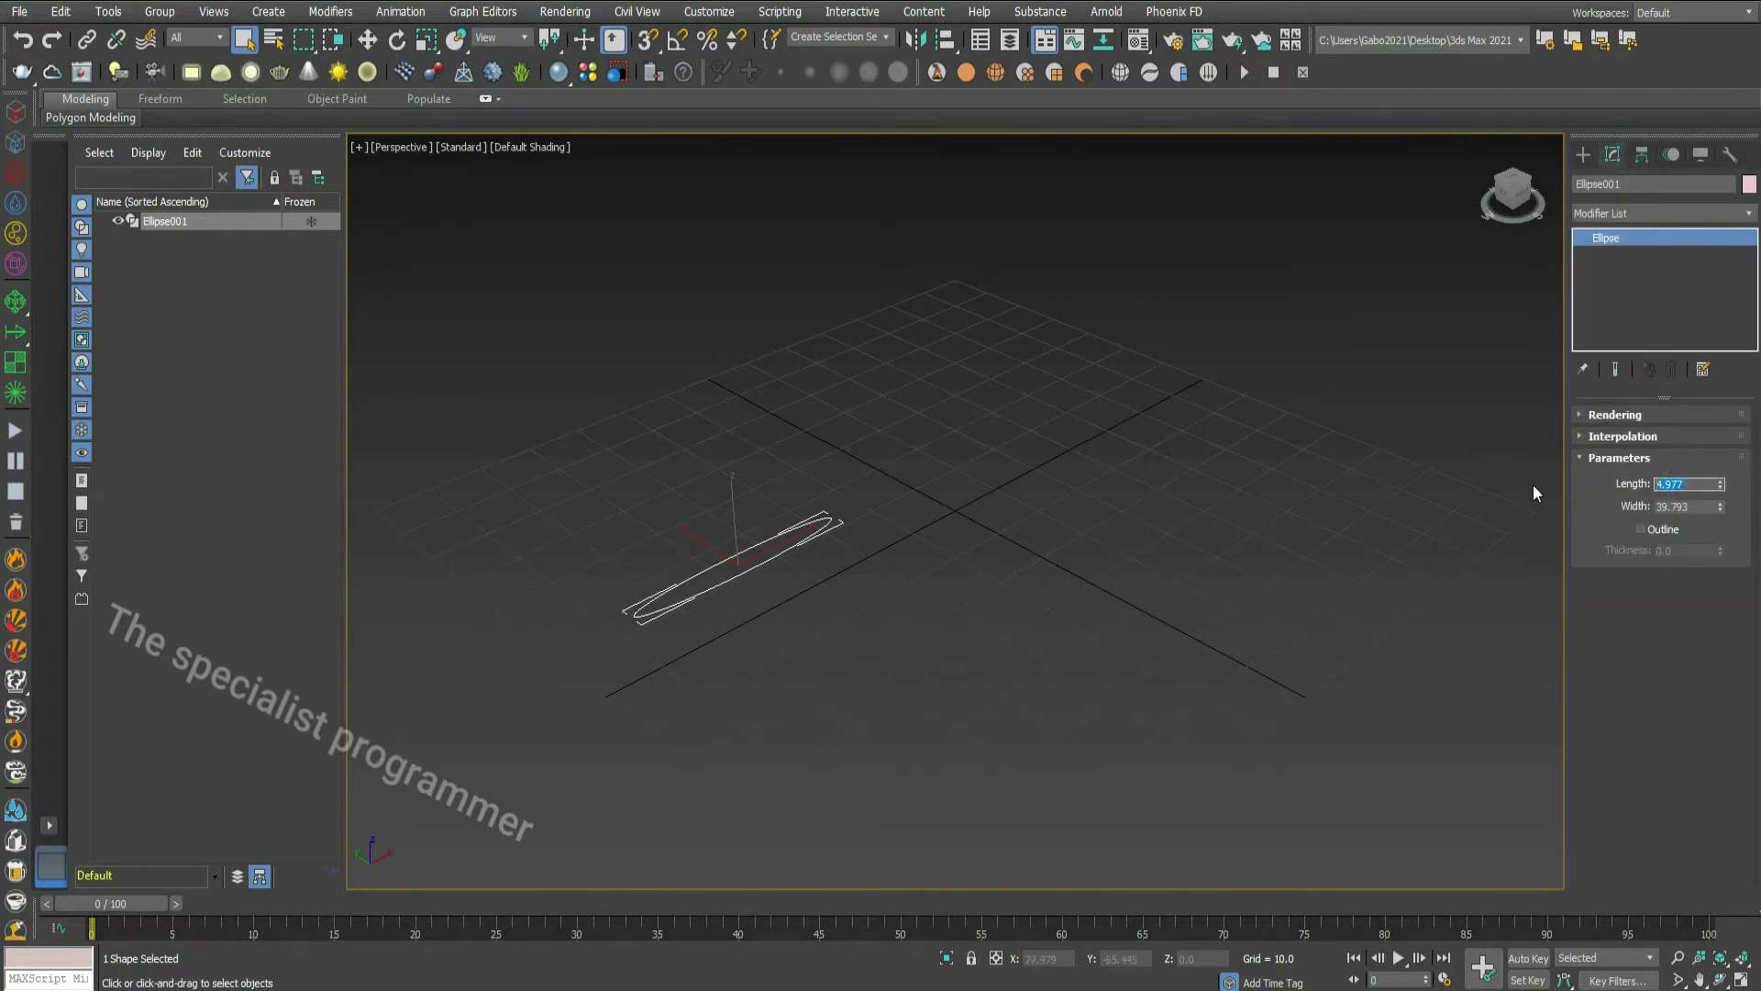
text(0.1)
click(1688, 502)
text(20)
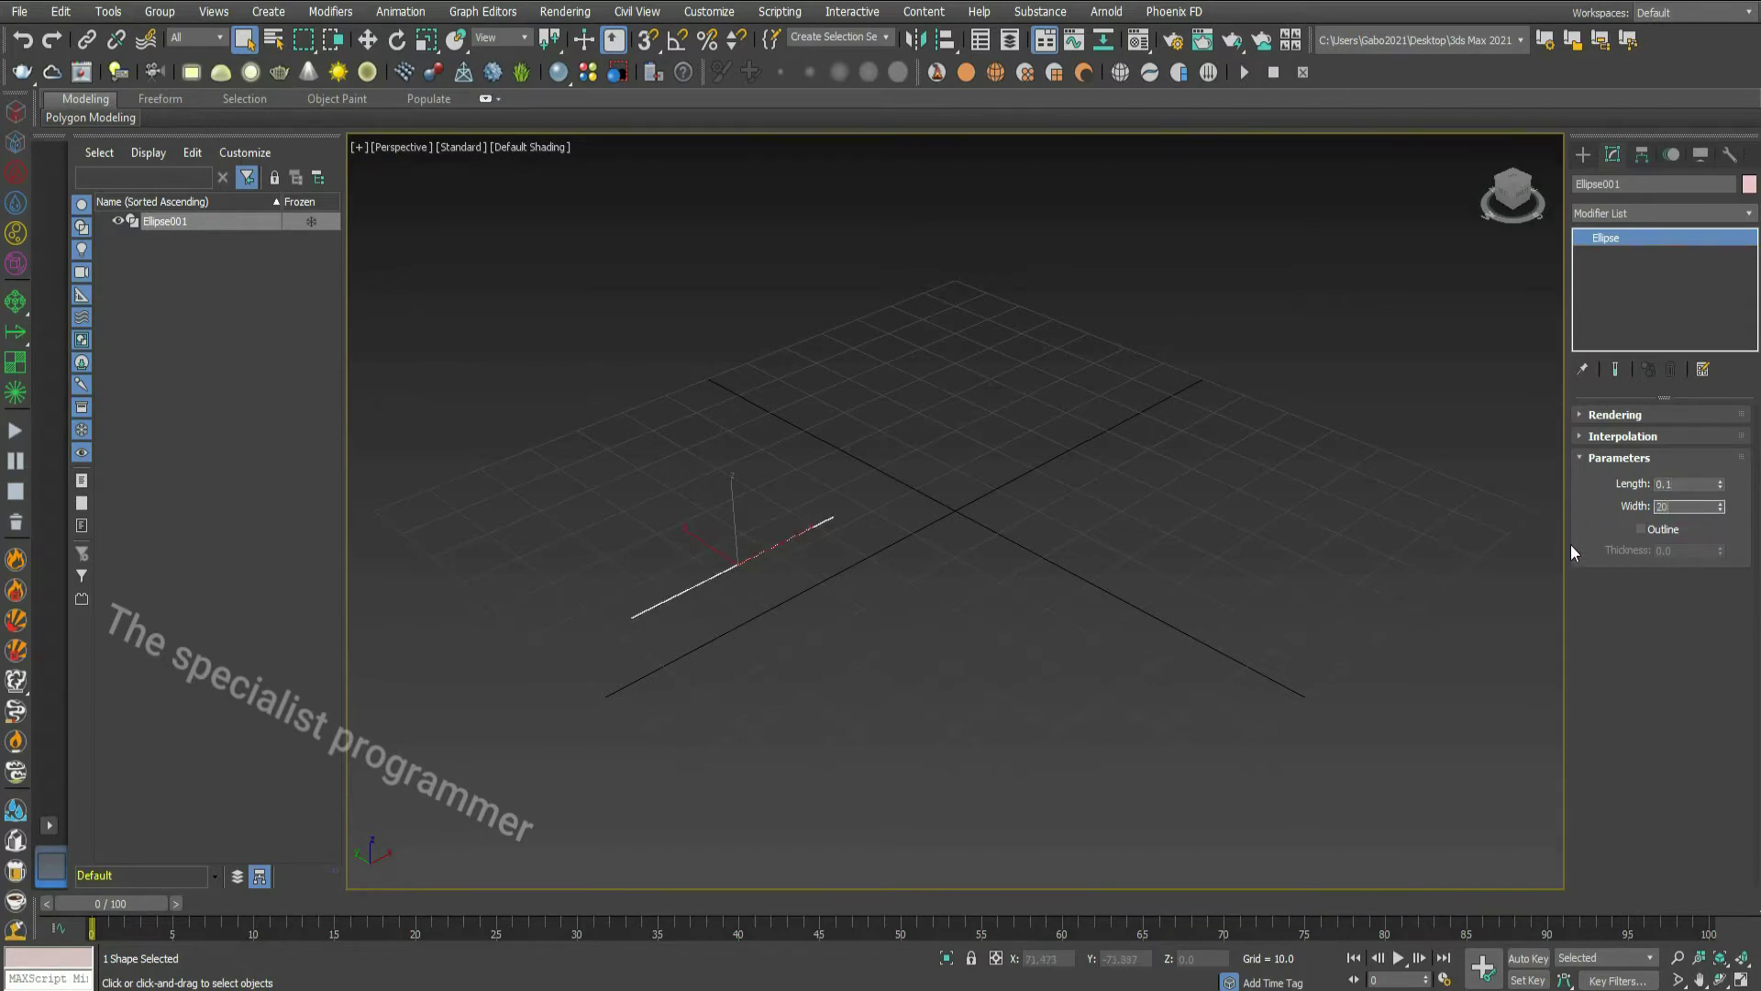
click(1581, 503)
- Draw a second ellipse, Ellipse002, with Length 15 and Width 21
click(1551, 494)
click(1582, 155)
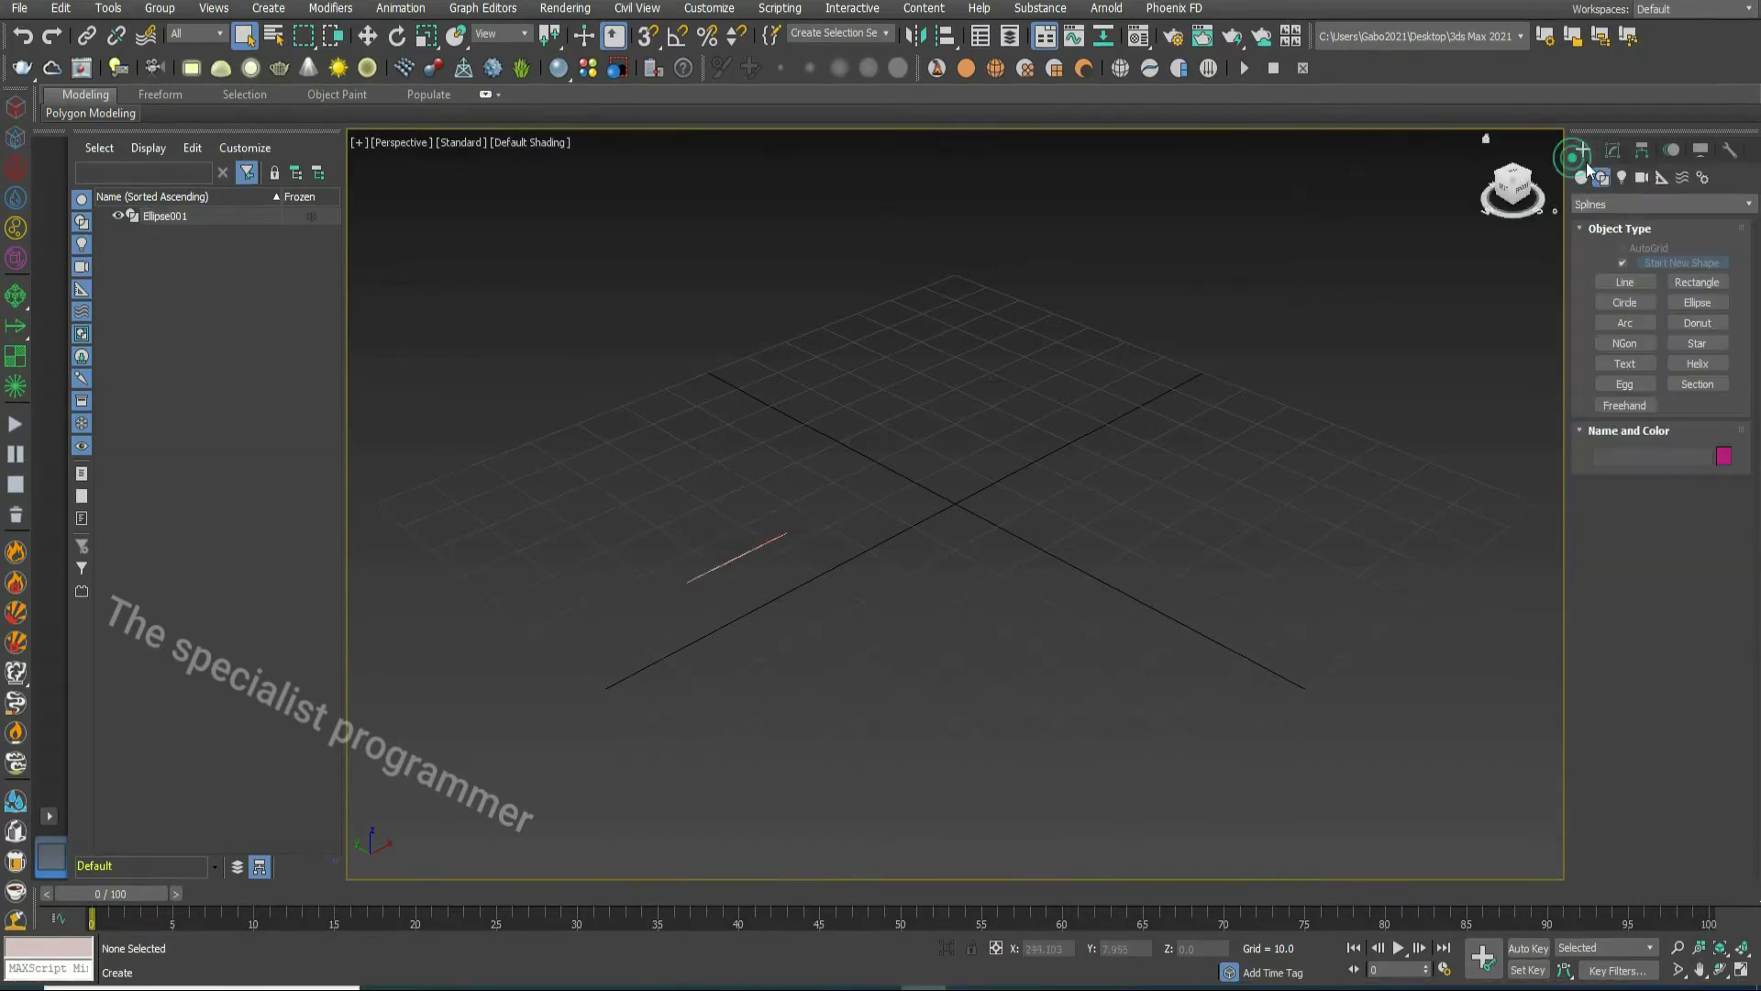
click(1675, 303)
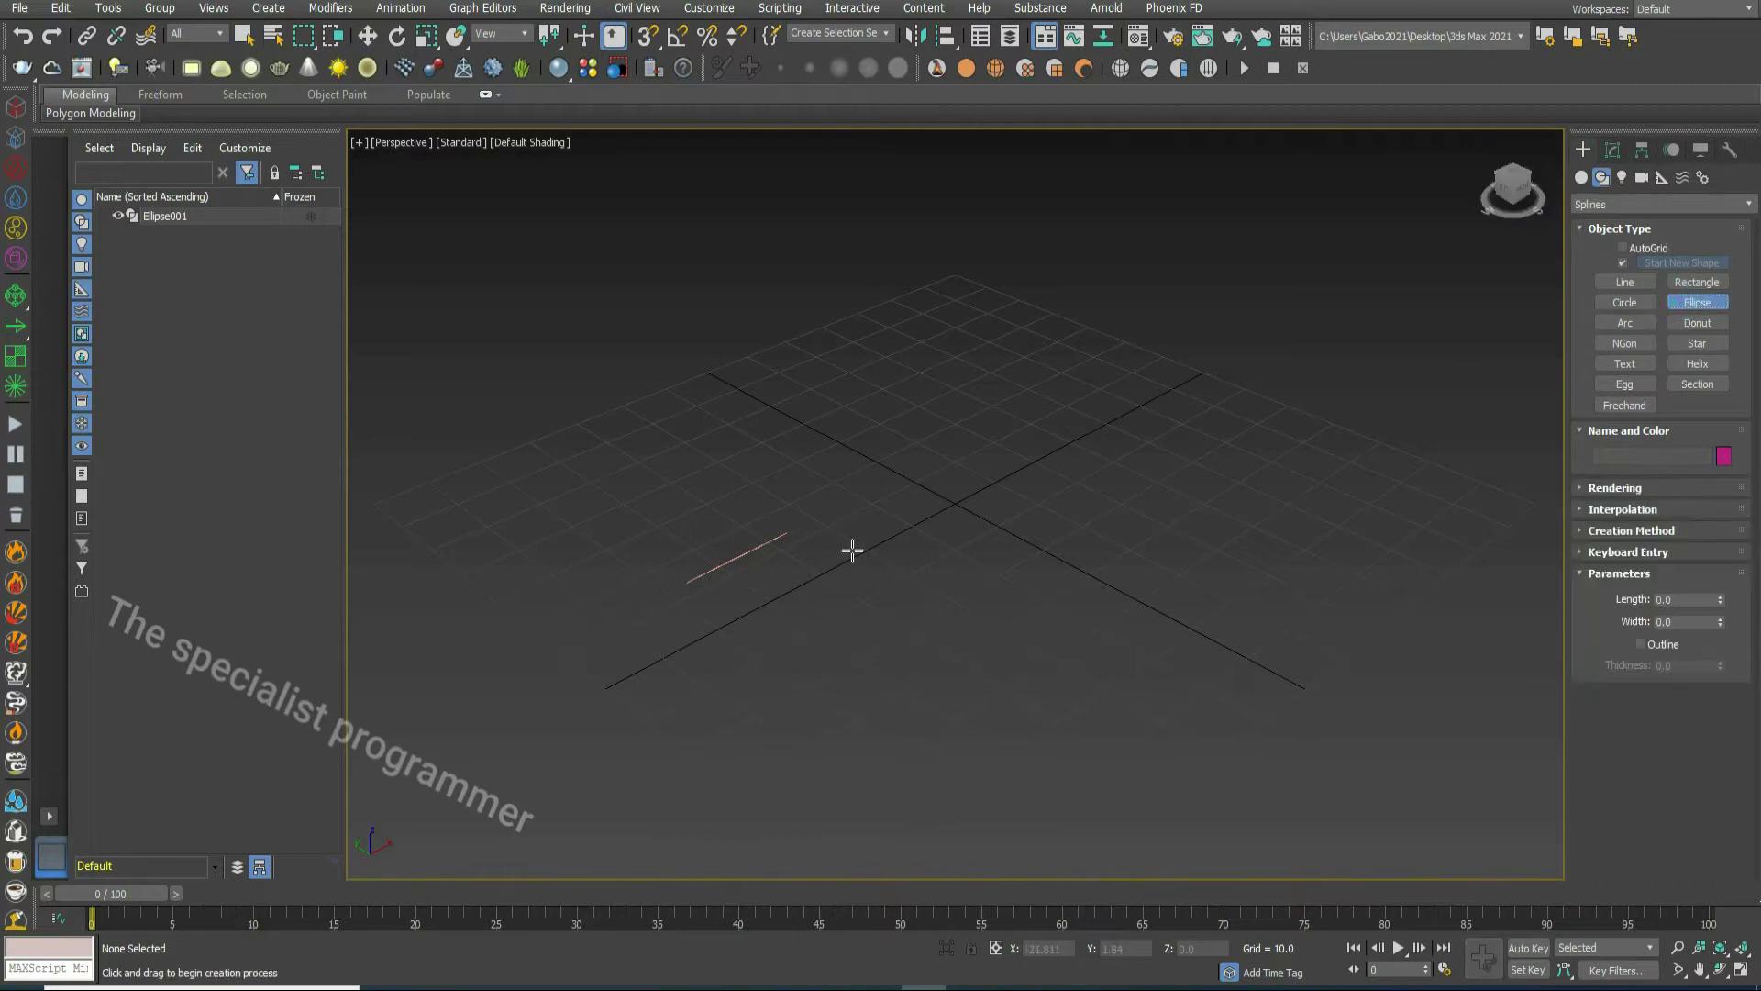
drag(863, 552, 696, 658)
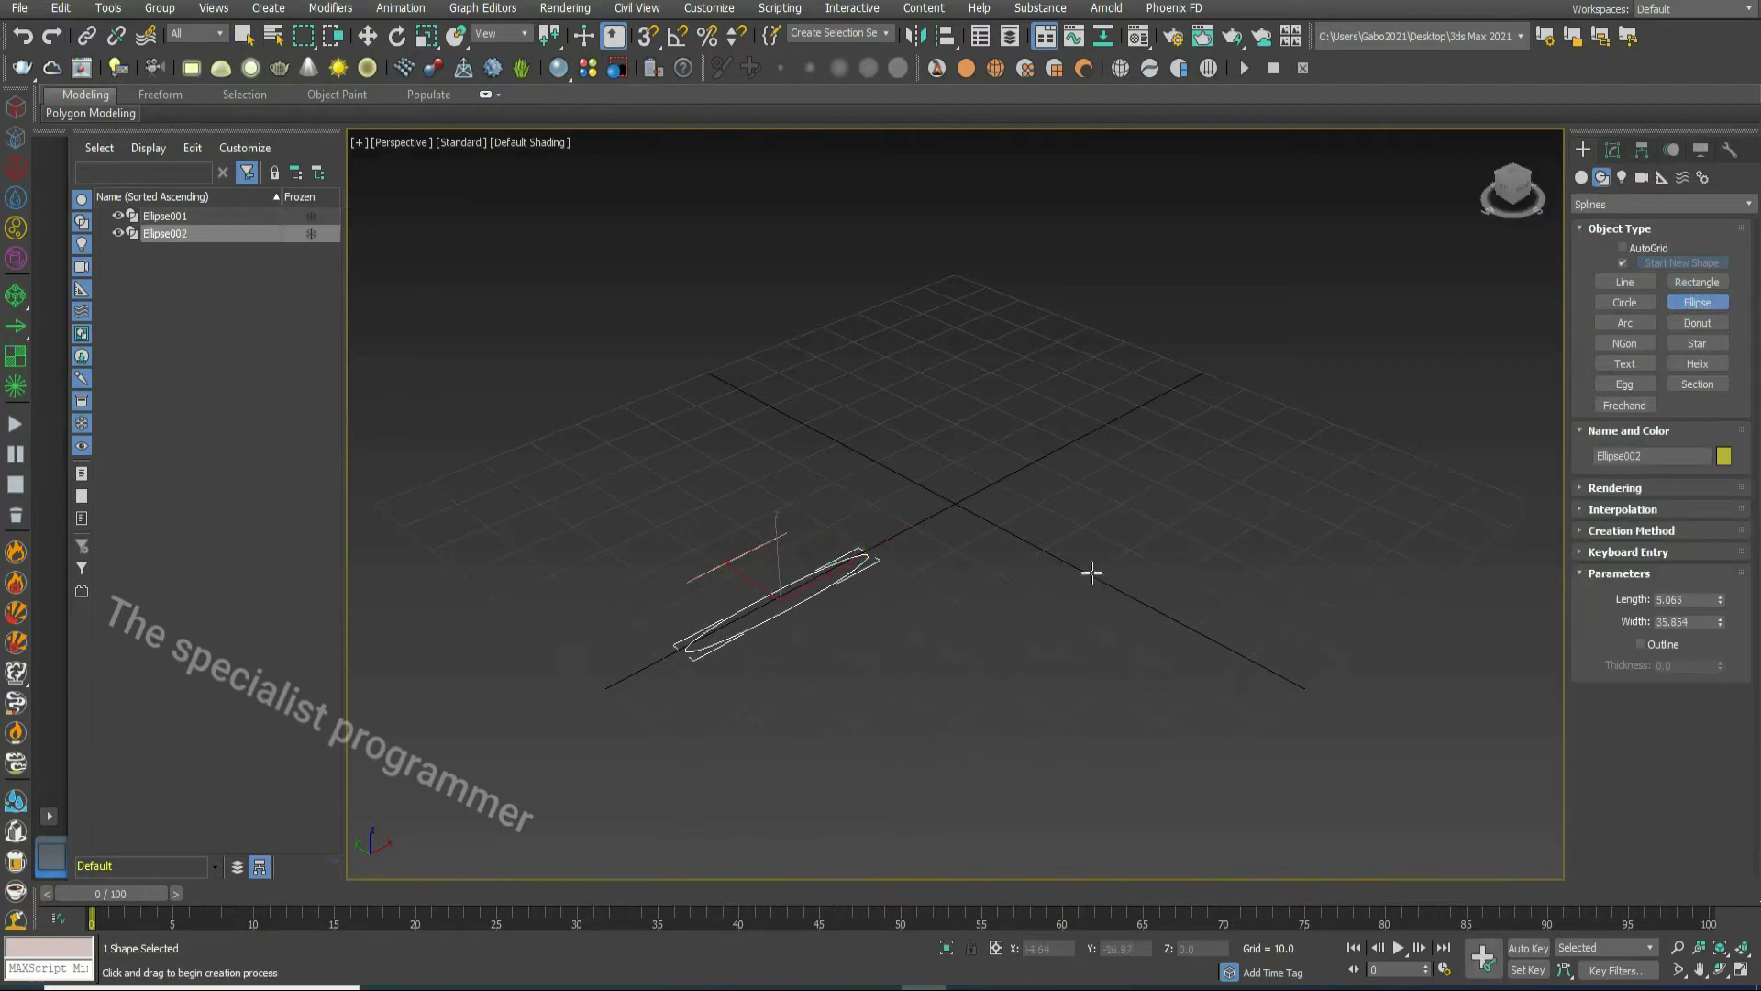
double_click(1693, 601)
text(15)
key(Tab)
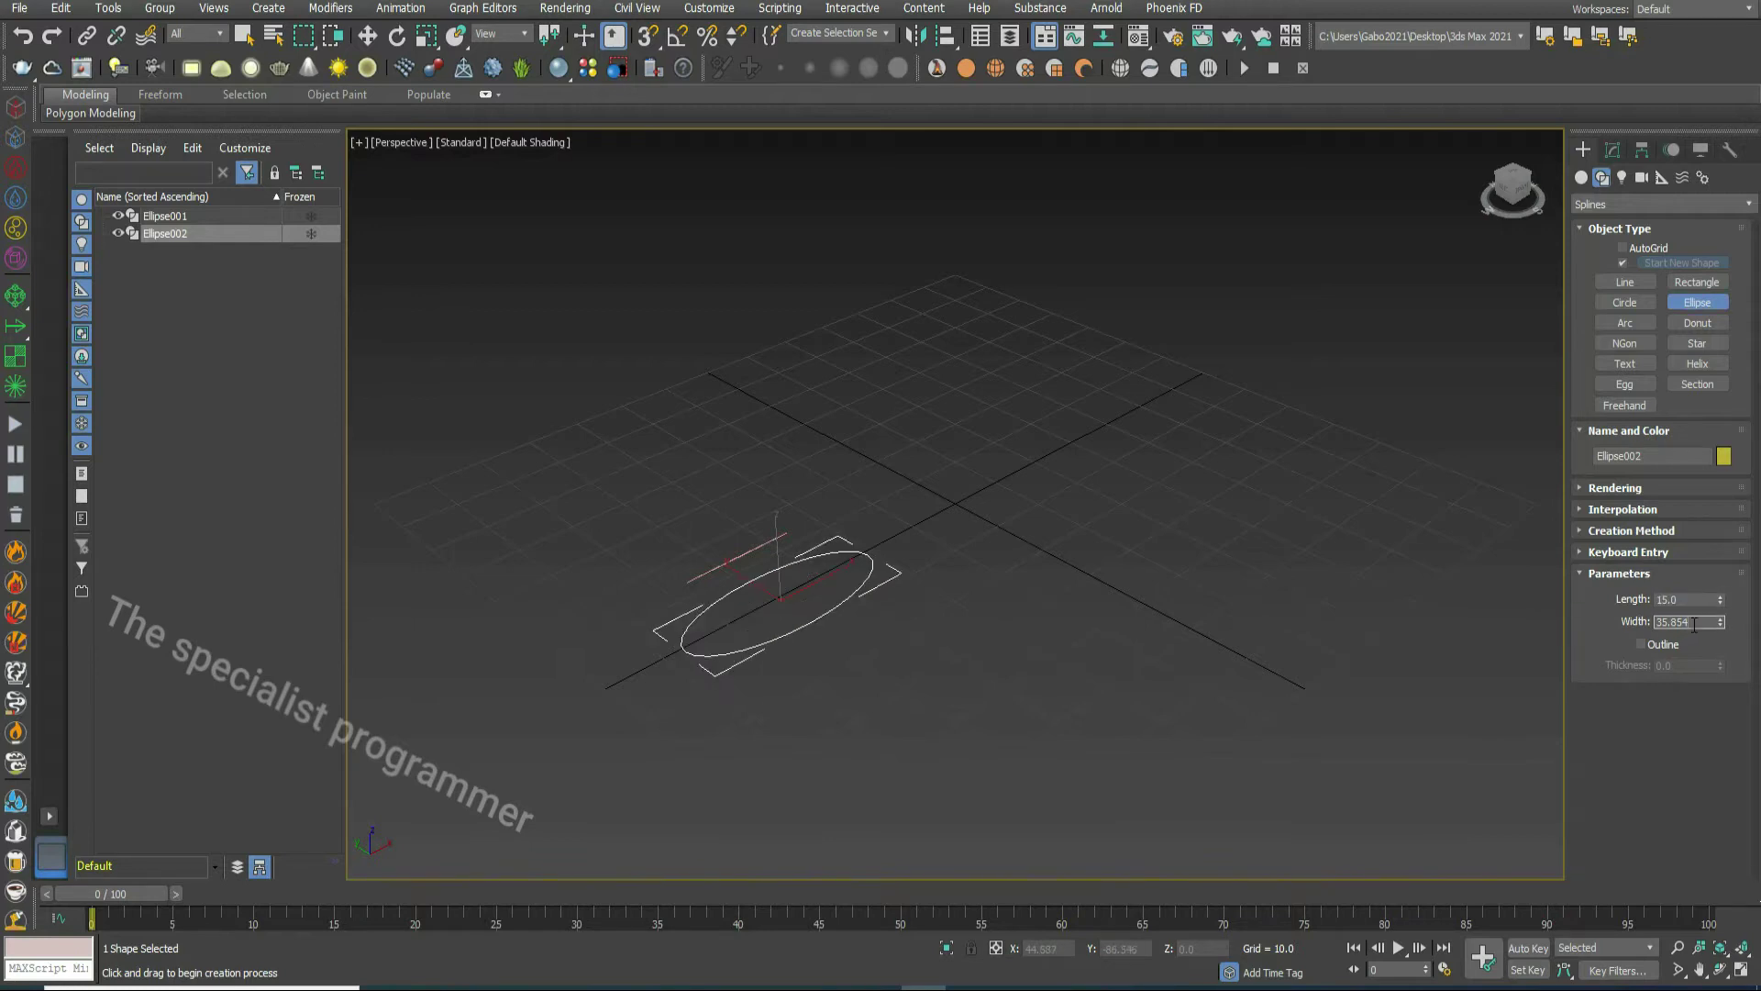
text(21)
key(Return)
- Draw a third ellipse and set its Length to 6
drag(951, 617, 787, 721)
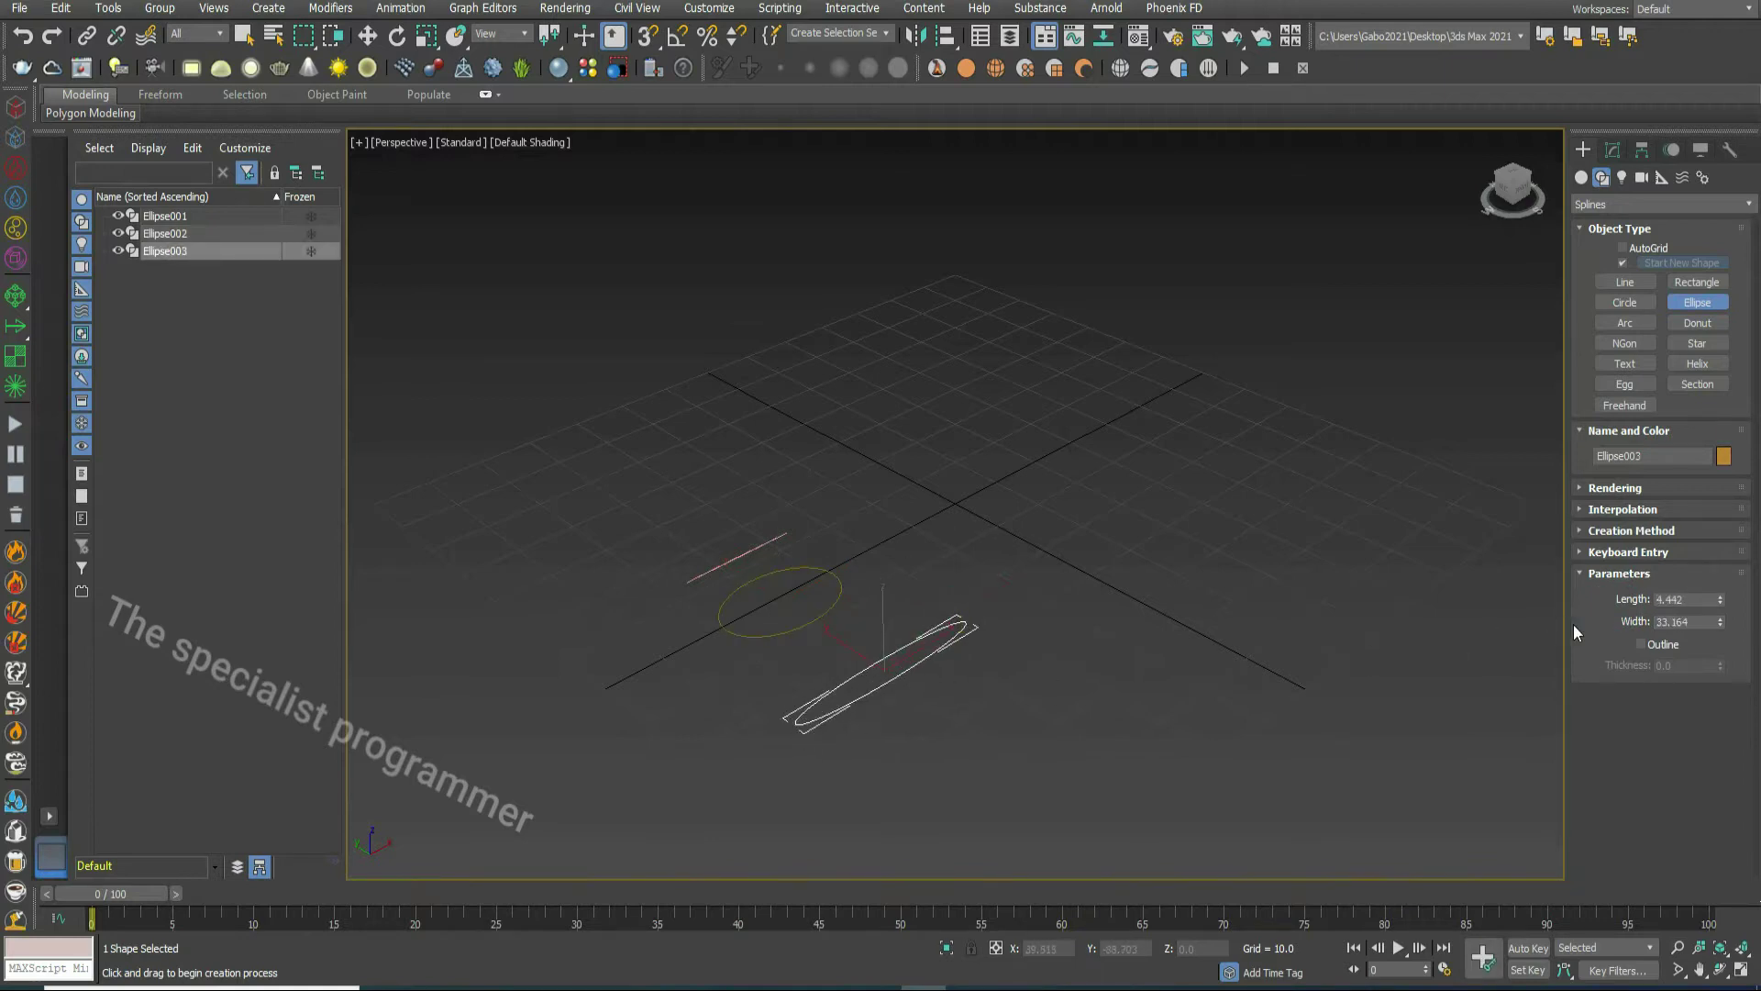
double_click(1688, 601)
text(6)
double_click(1691, 622)
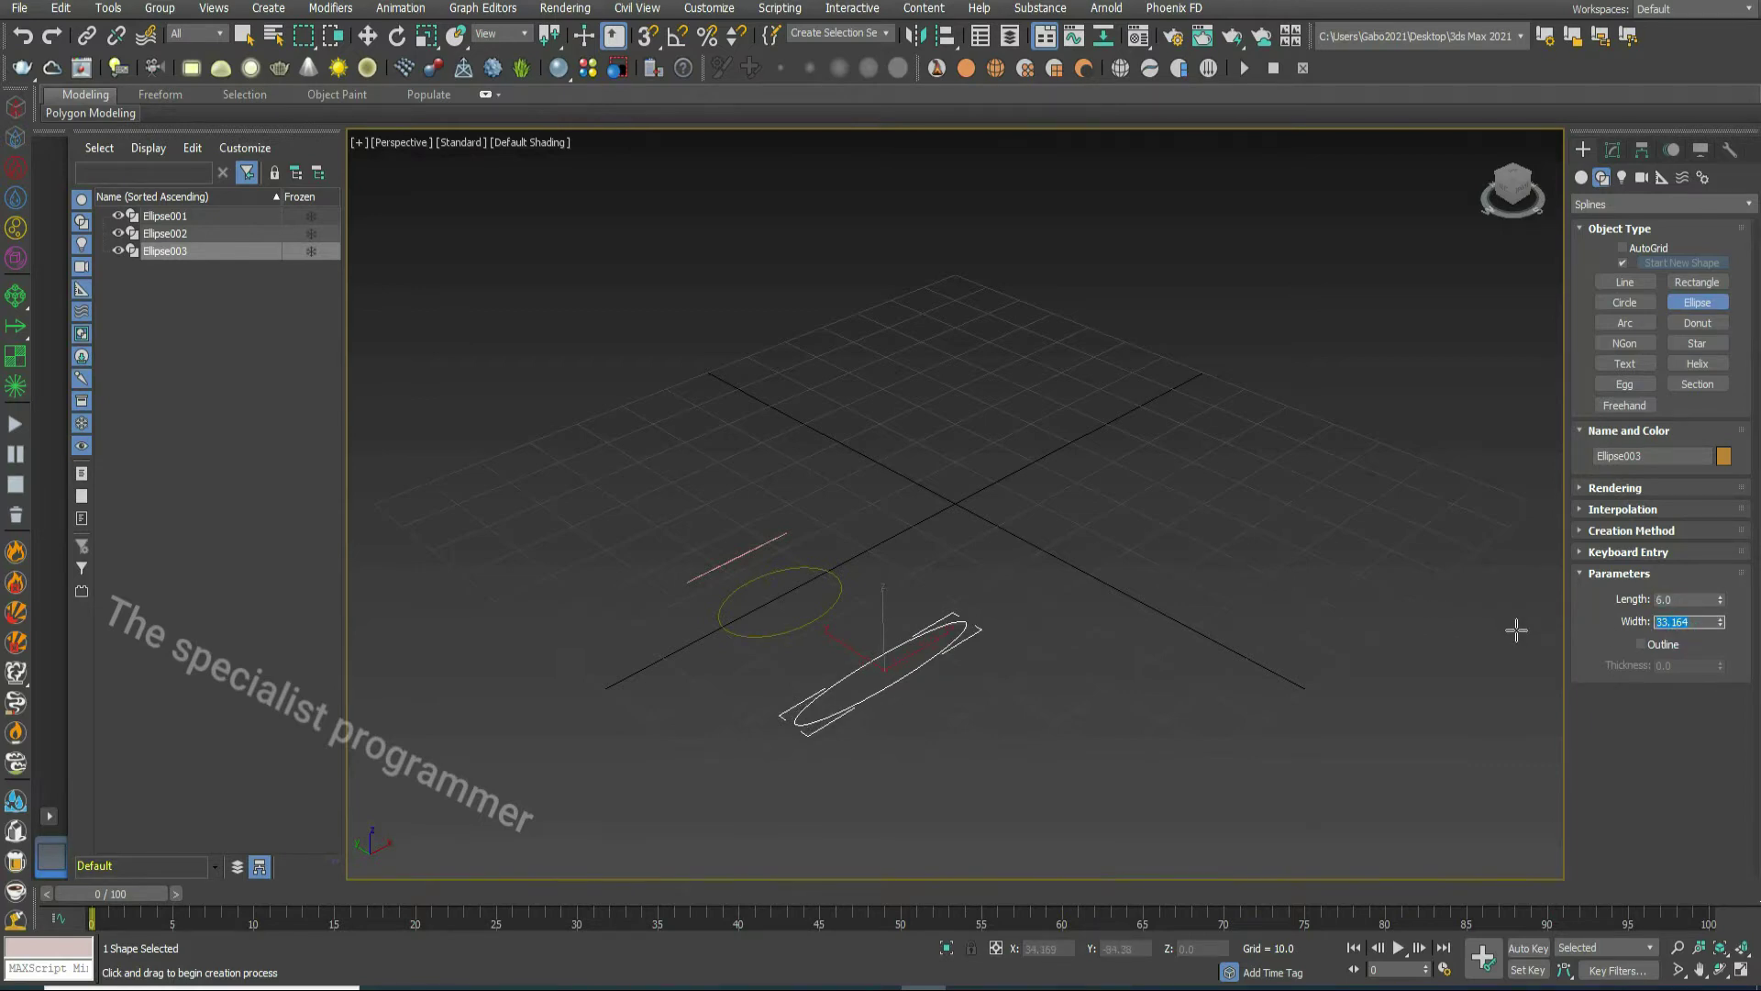
- Give the third ellipse width 8, then draw Circle001 with radius 4
text(8)
key(Return)
click(1622, 312)
drag(1025, 731, 974, 744)
double_click(1678, 635)
drag(1677, 636, 1645, 633)
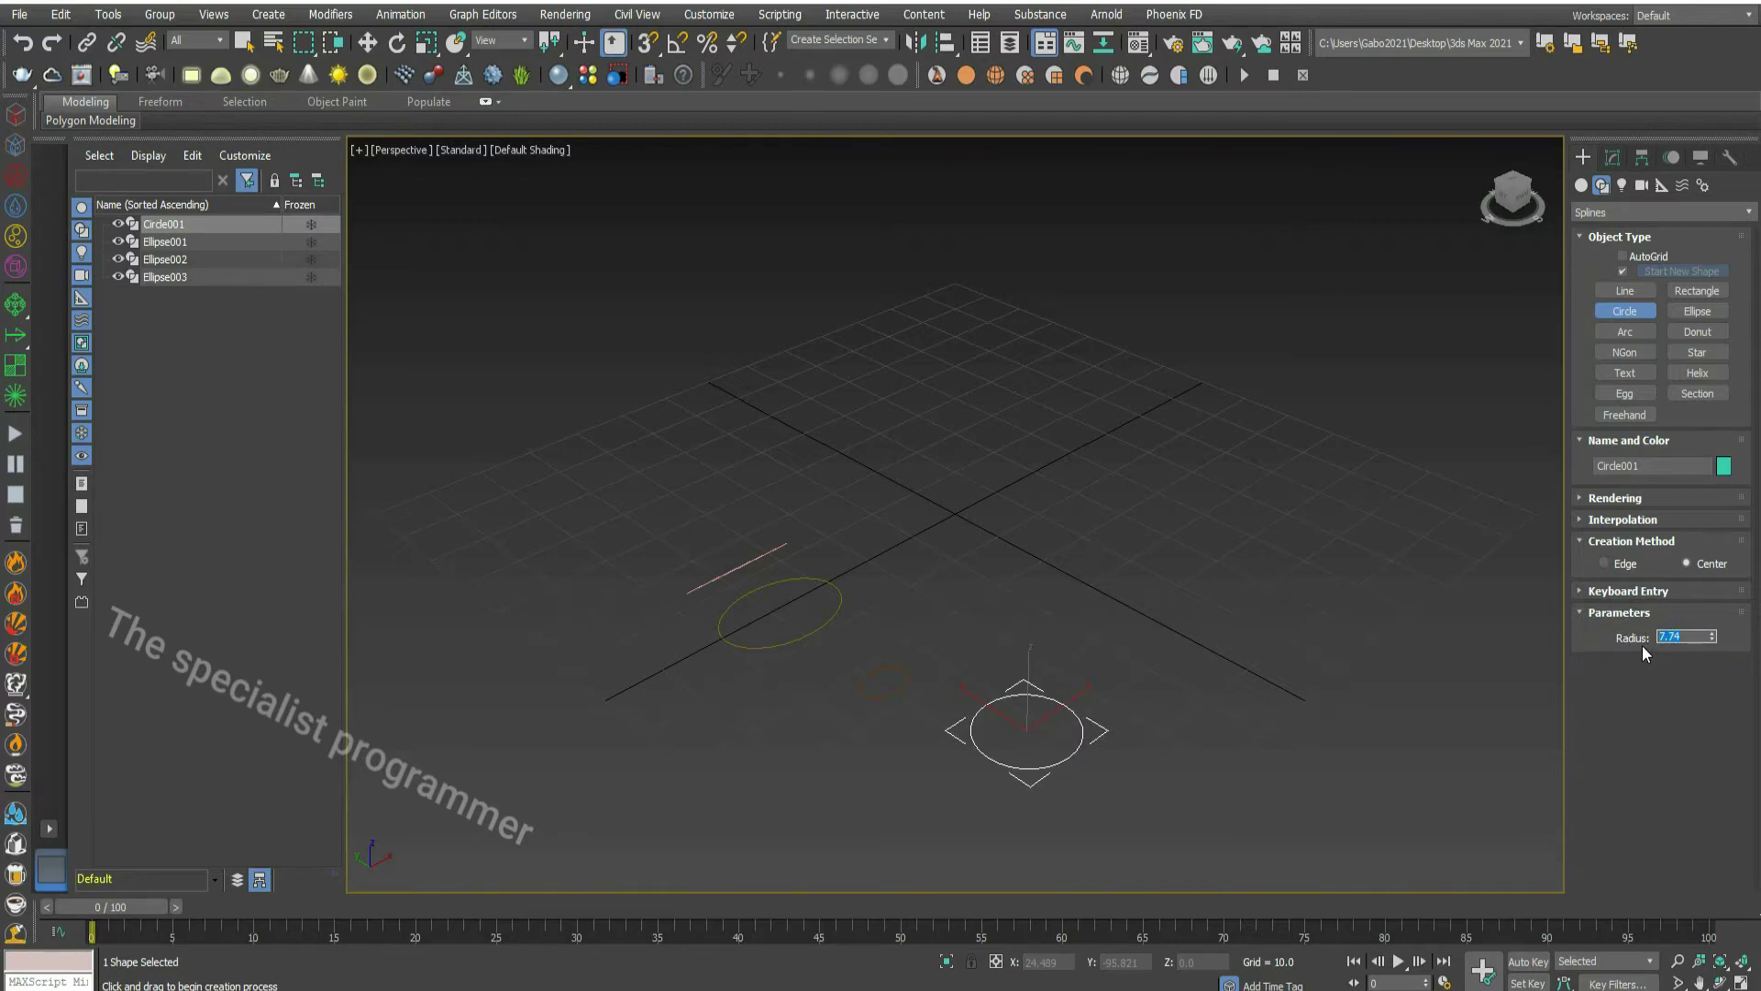
text(4)
key(Return)
- Draw a smaller second circle, Circle002, with radius 3 and stop creating circles
drag(1124, 767, 1102, 777)
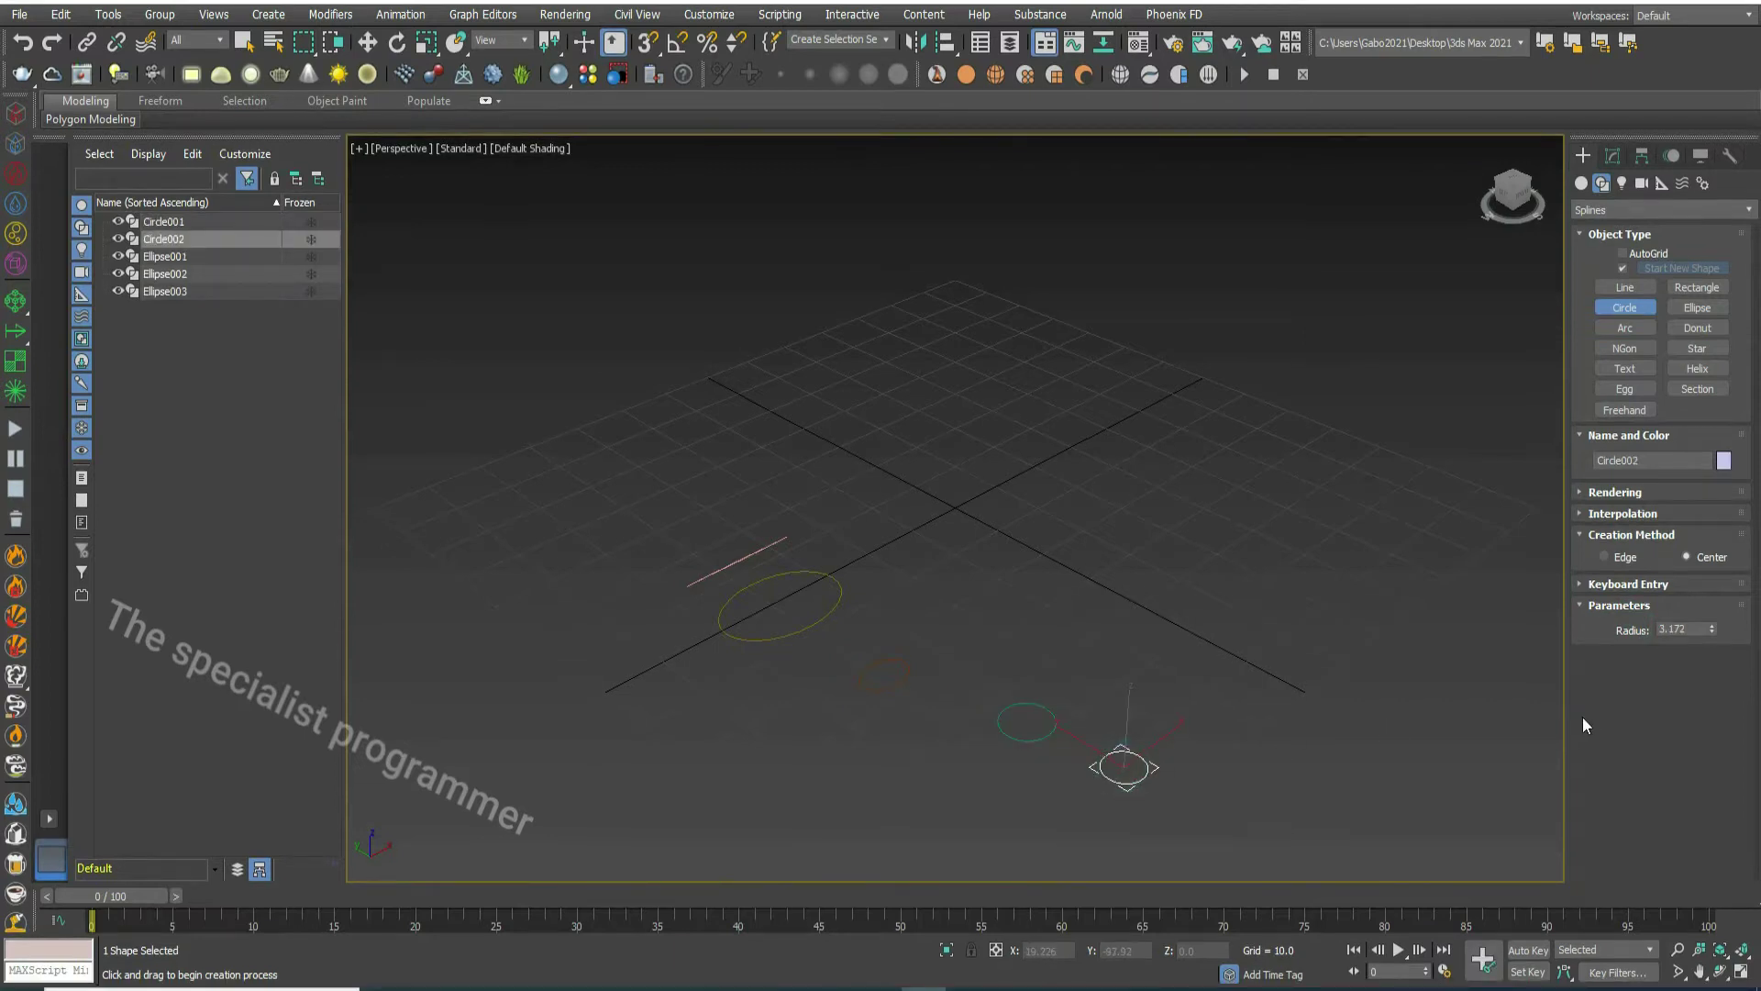
double_click(1688, 629)
text(3.)
key(Return)
right_click(1198, 697)
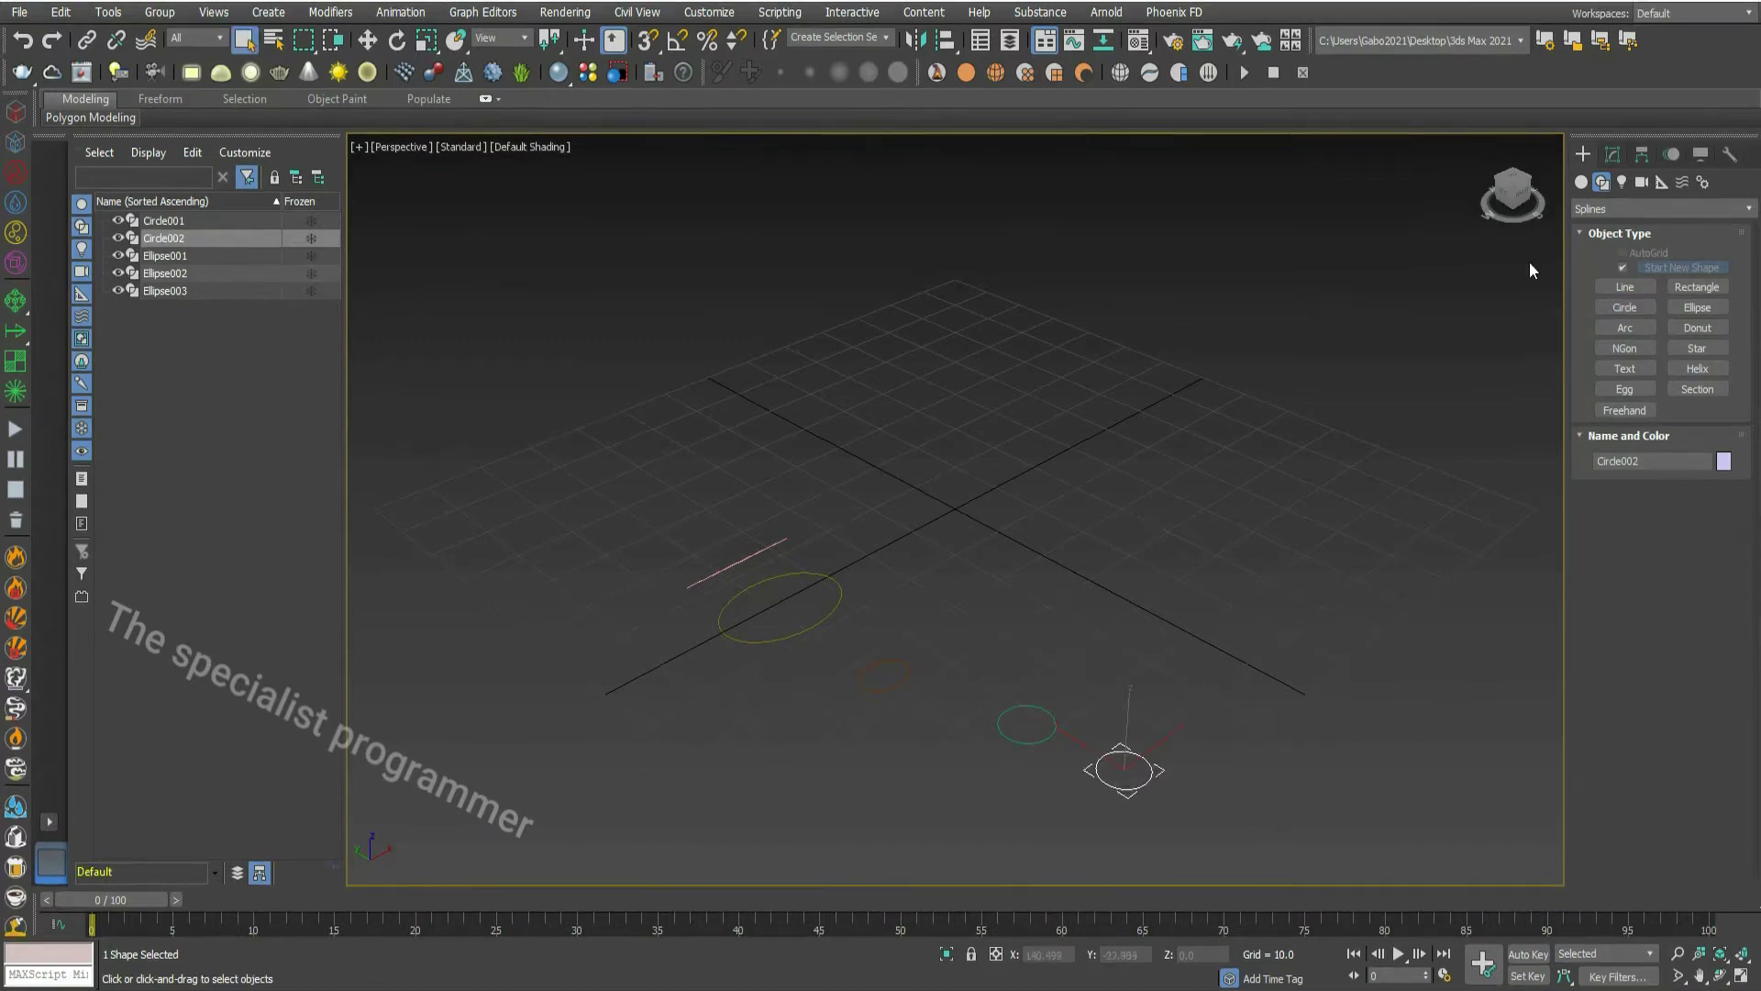
click(1543, 243)
click(1583, 186)
- Draw a two-point straight line from the far side of the grid toward the front
click(1601, 185)
click(1624, 286)
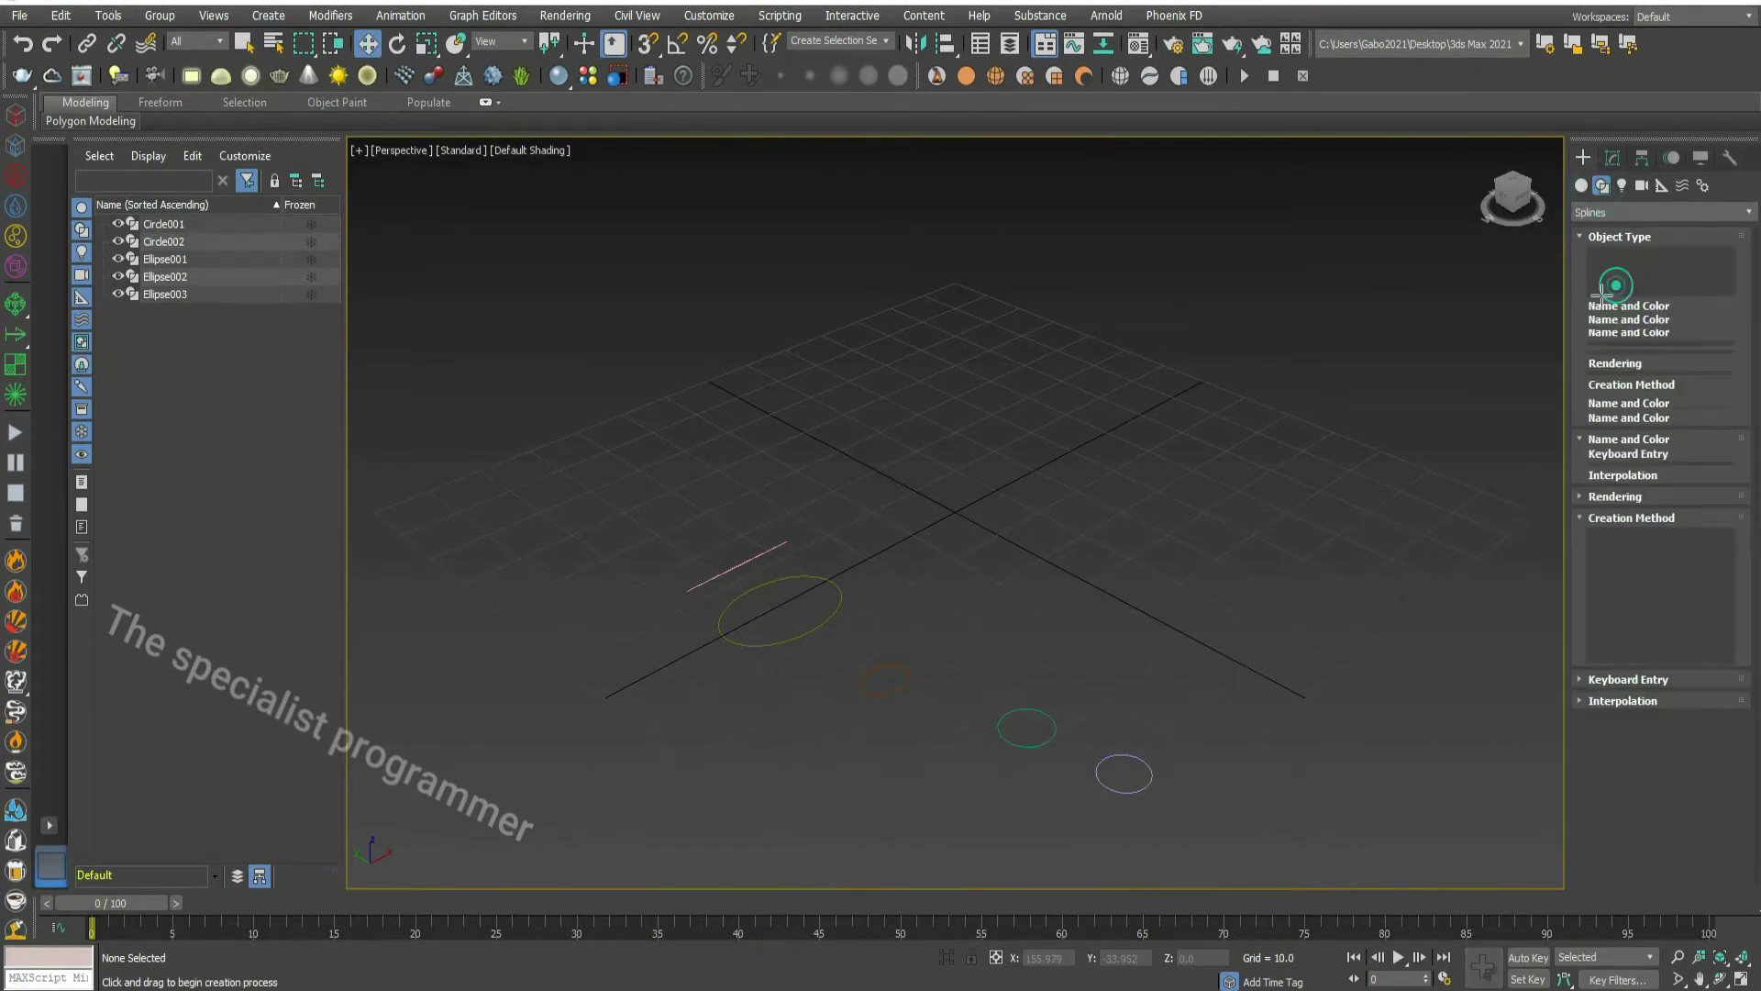
click(822, 427)
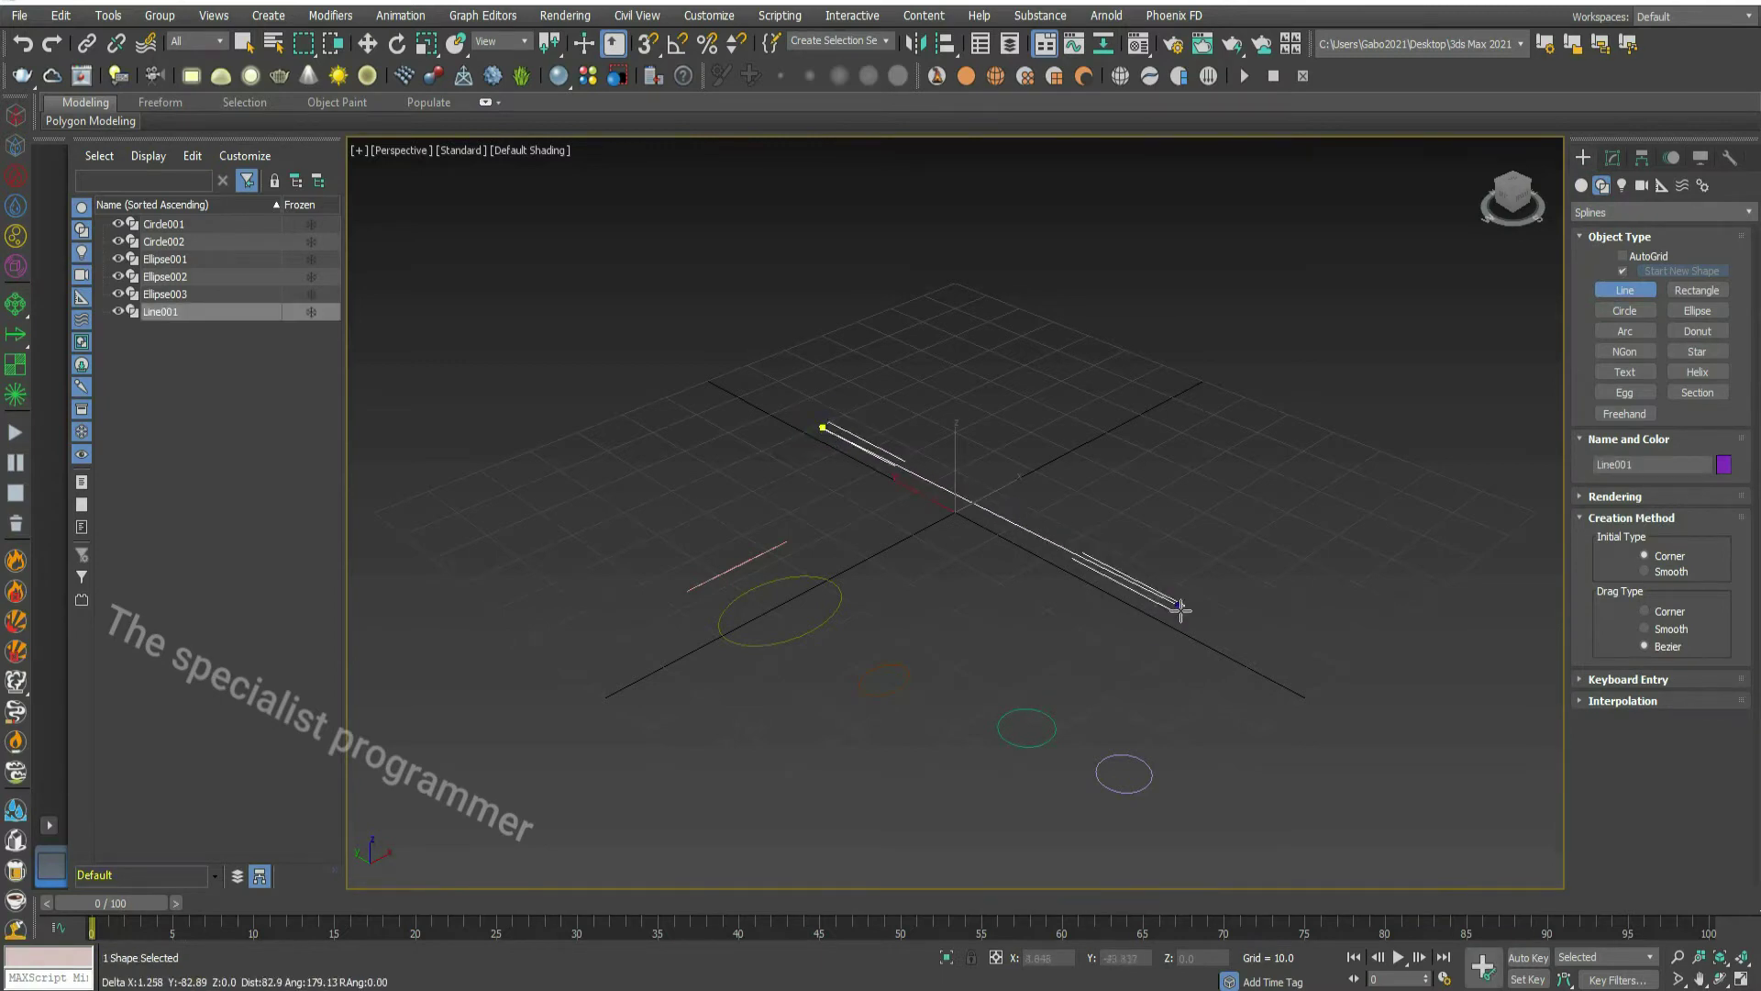
click(1230, 645)
right_click(1230, 642)
- Loft Line001 with the flat Ellipse001 as its cross-section to create Loft001
click(1582, 181)
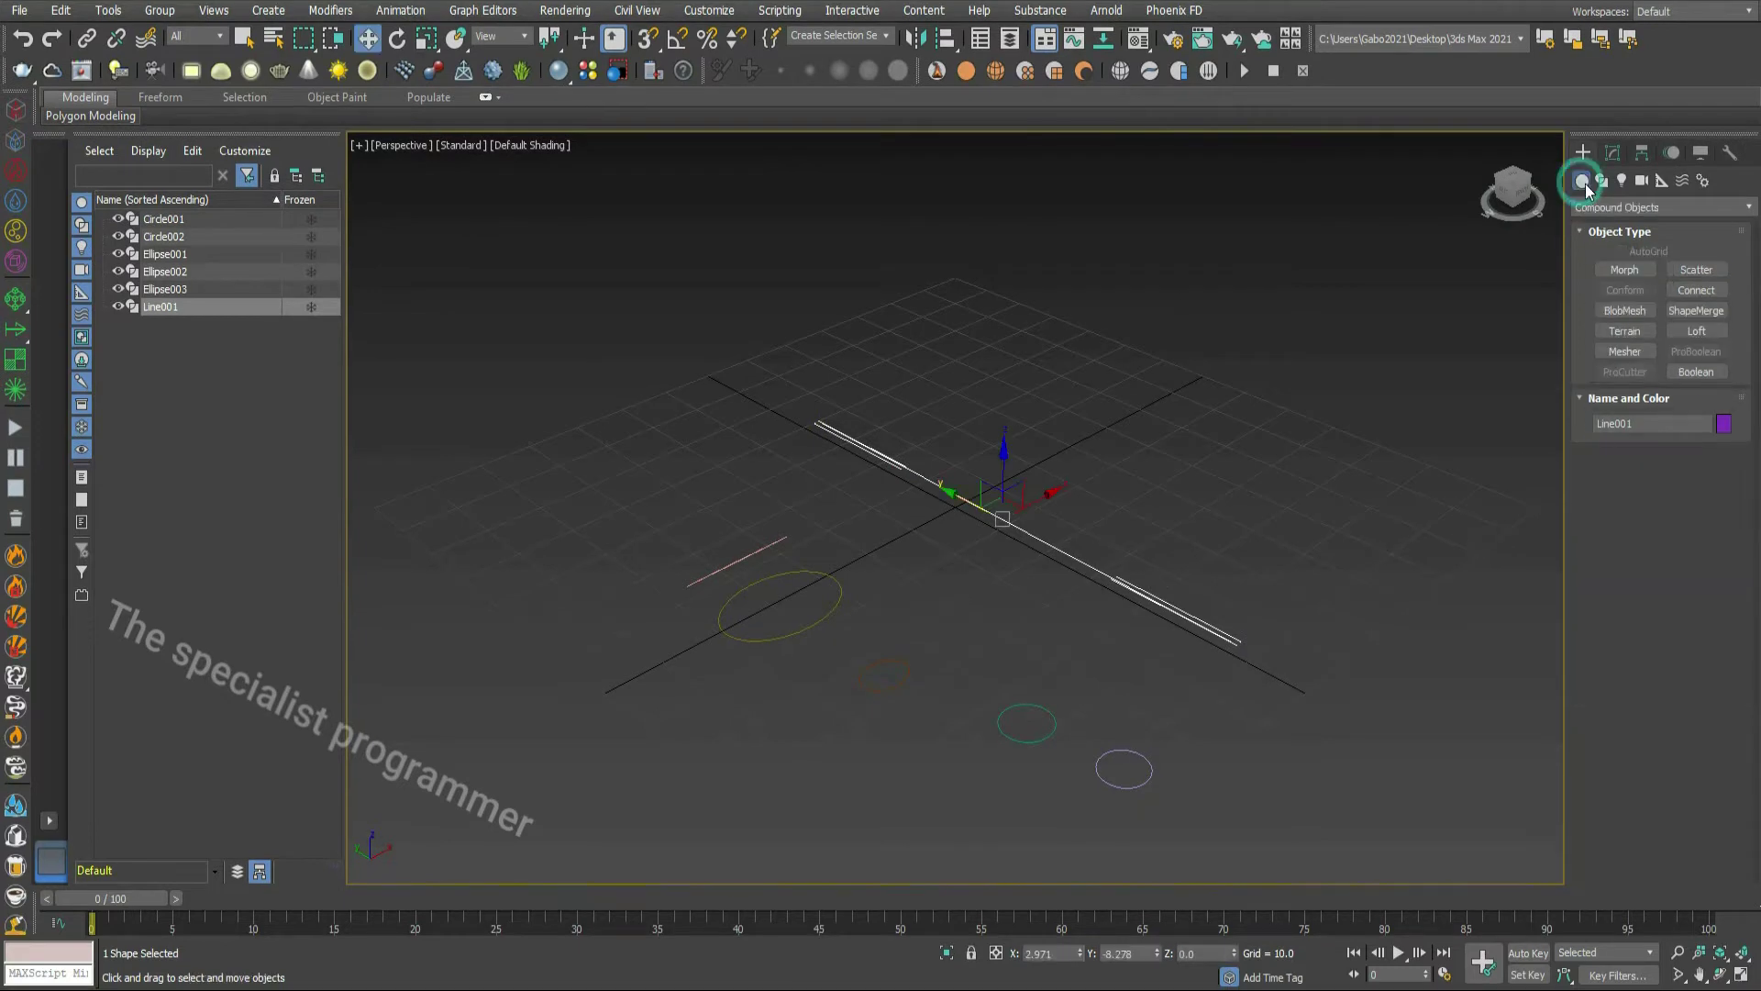
click(1601, 210)
click(1610, 224)
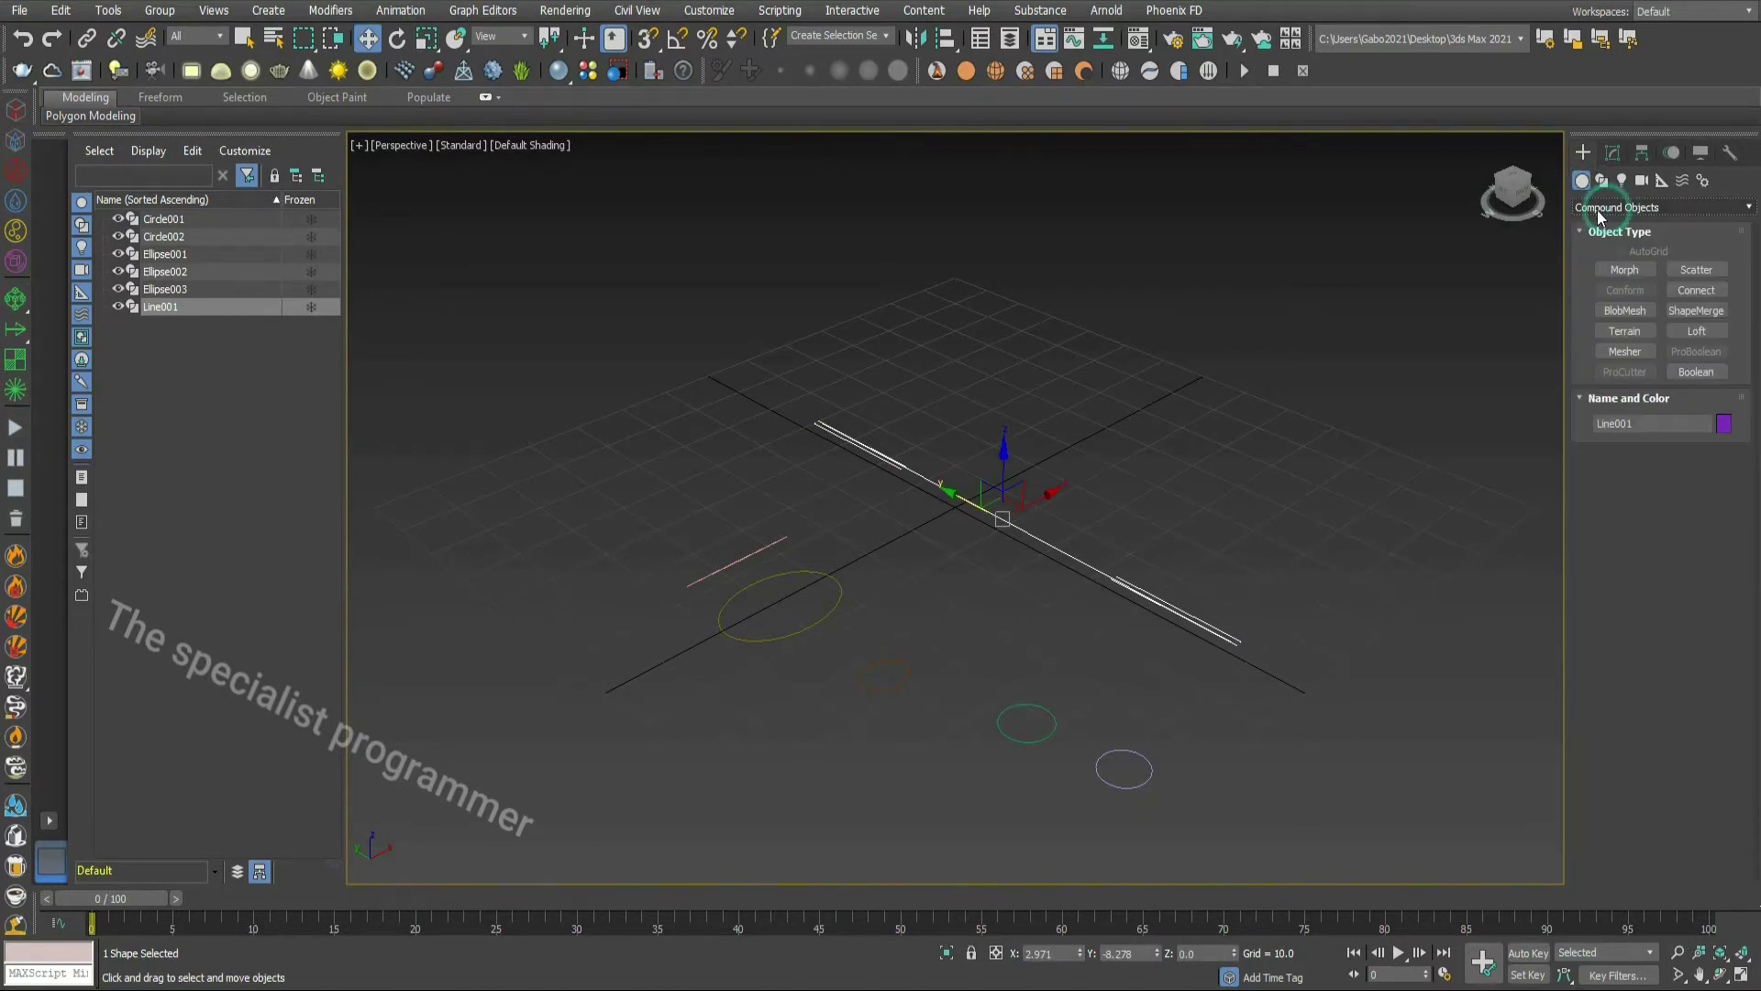
click(1696, 330)
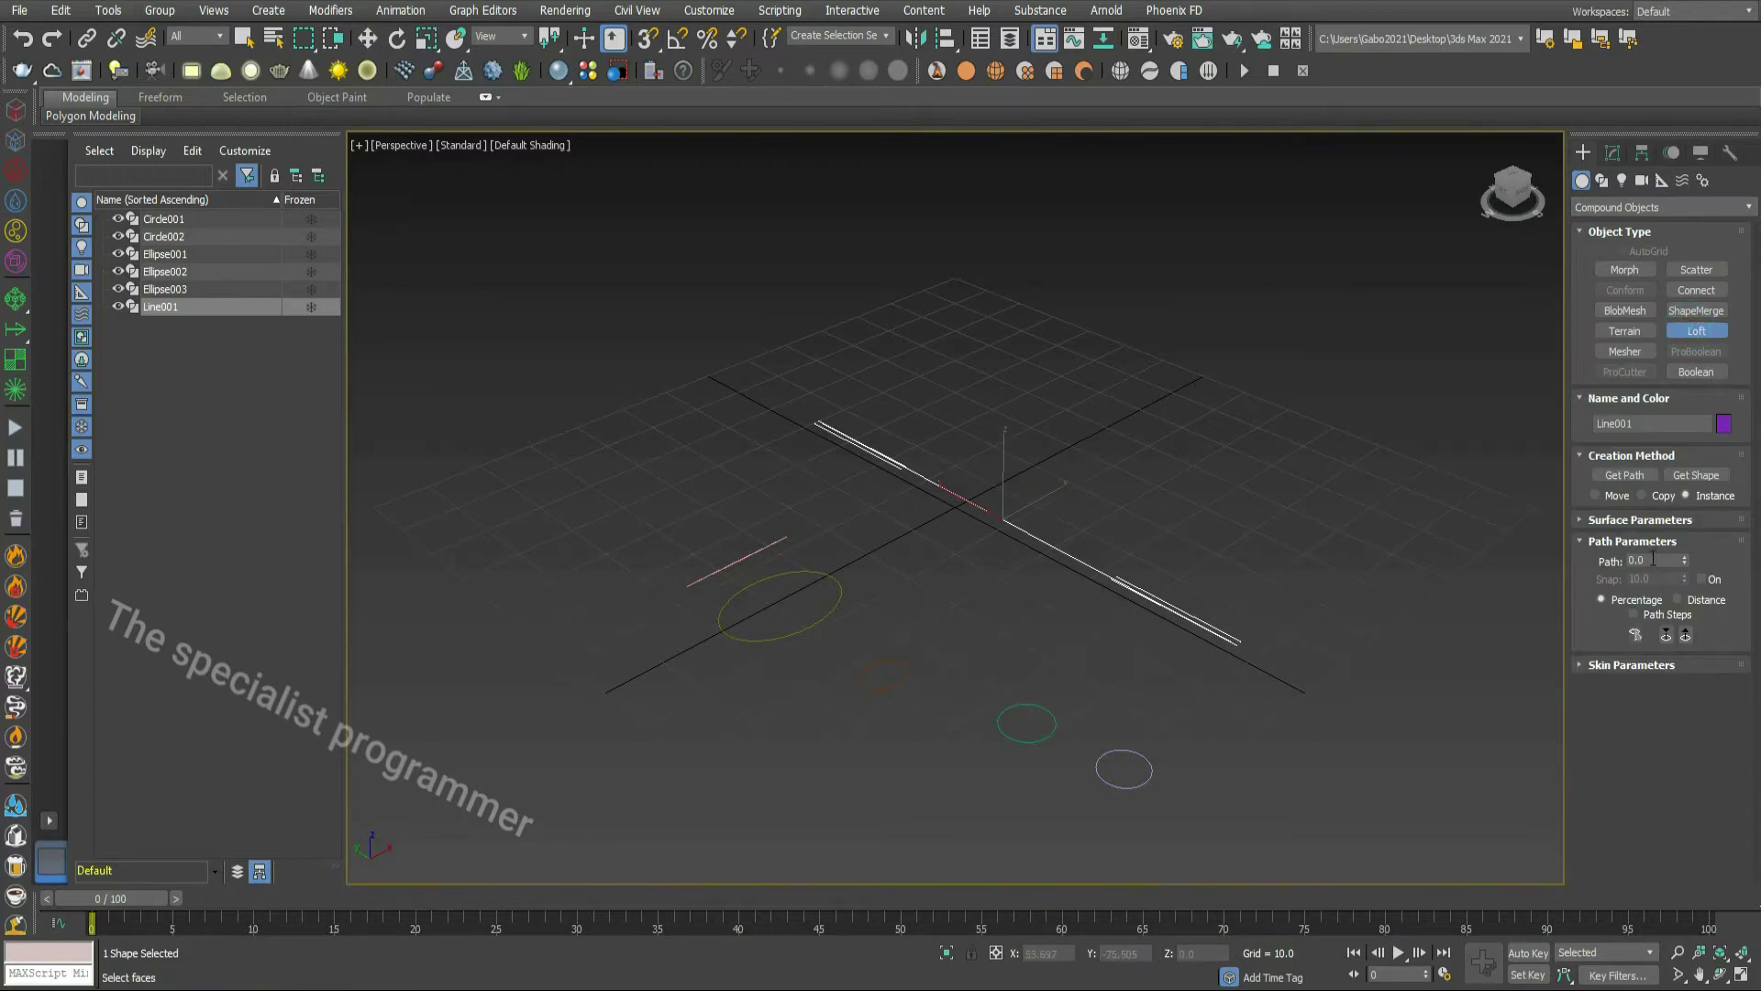
drag(1653, 558, 1629, 557)
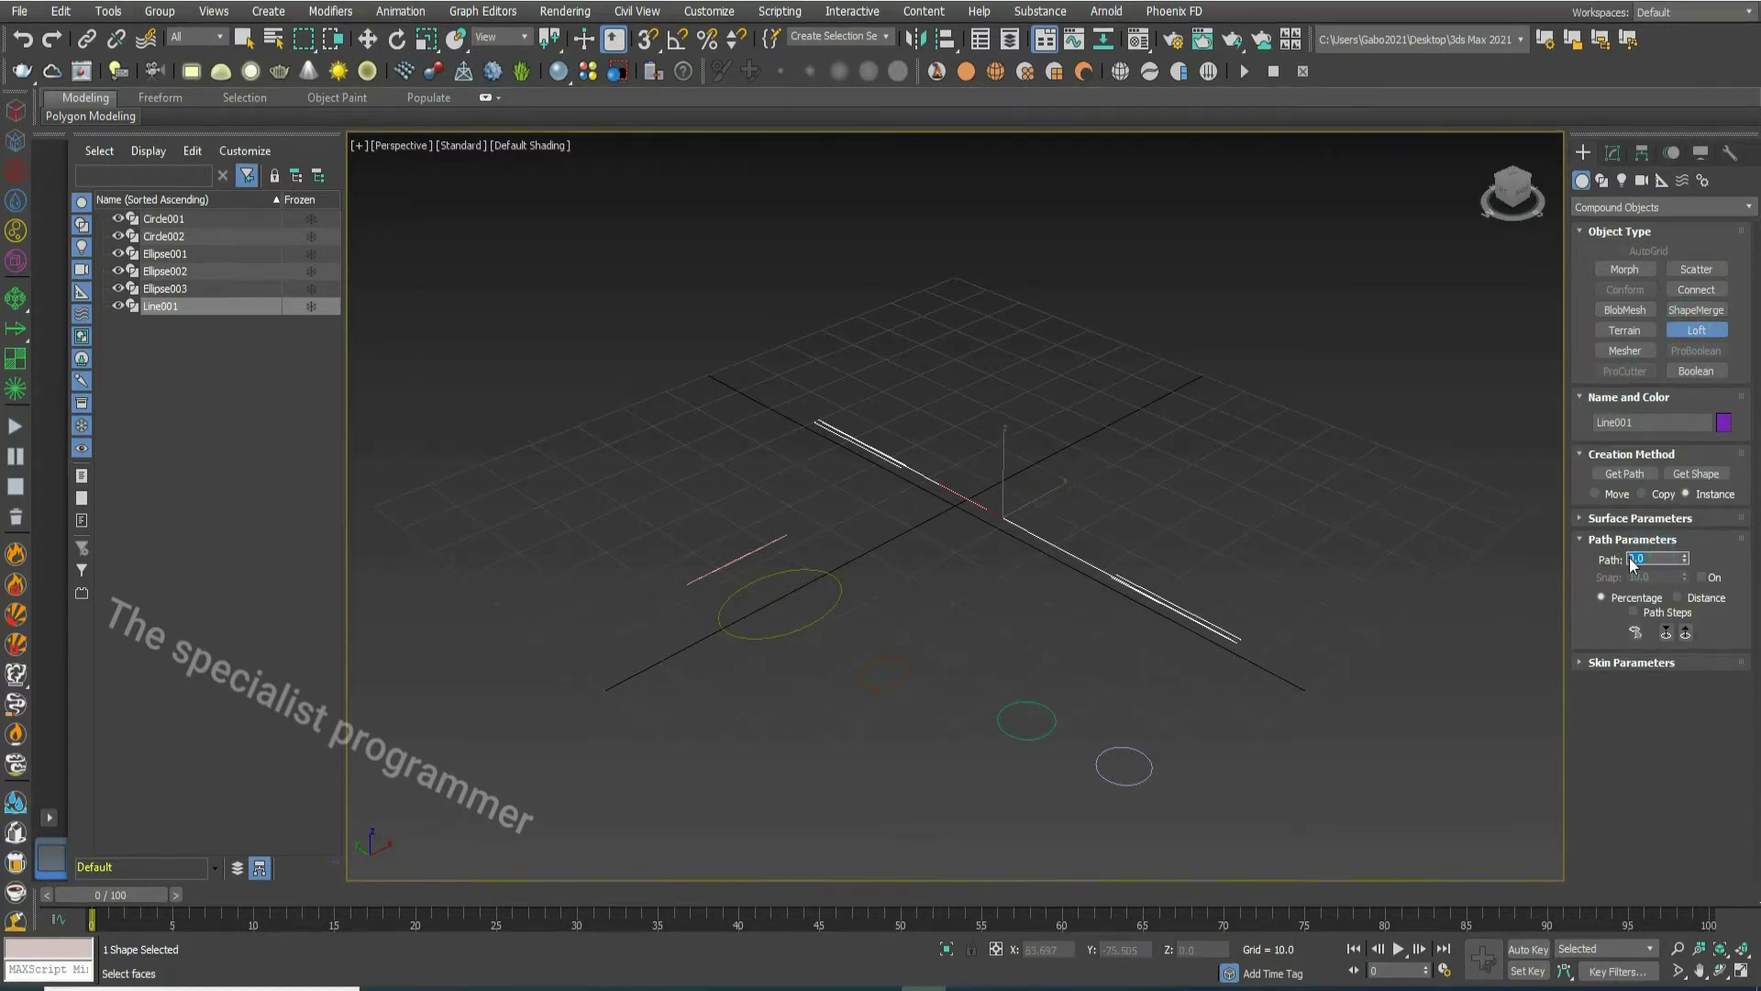
click(1697, 474)
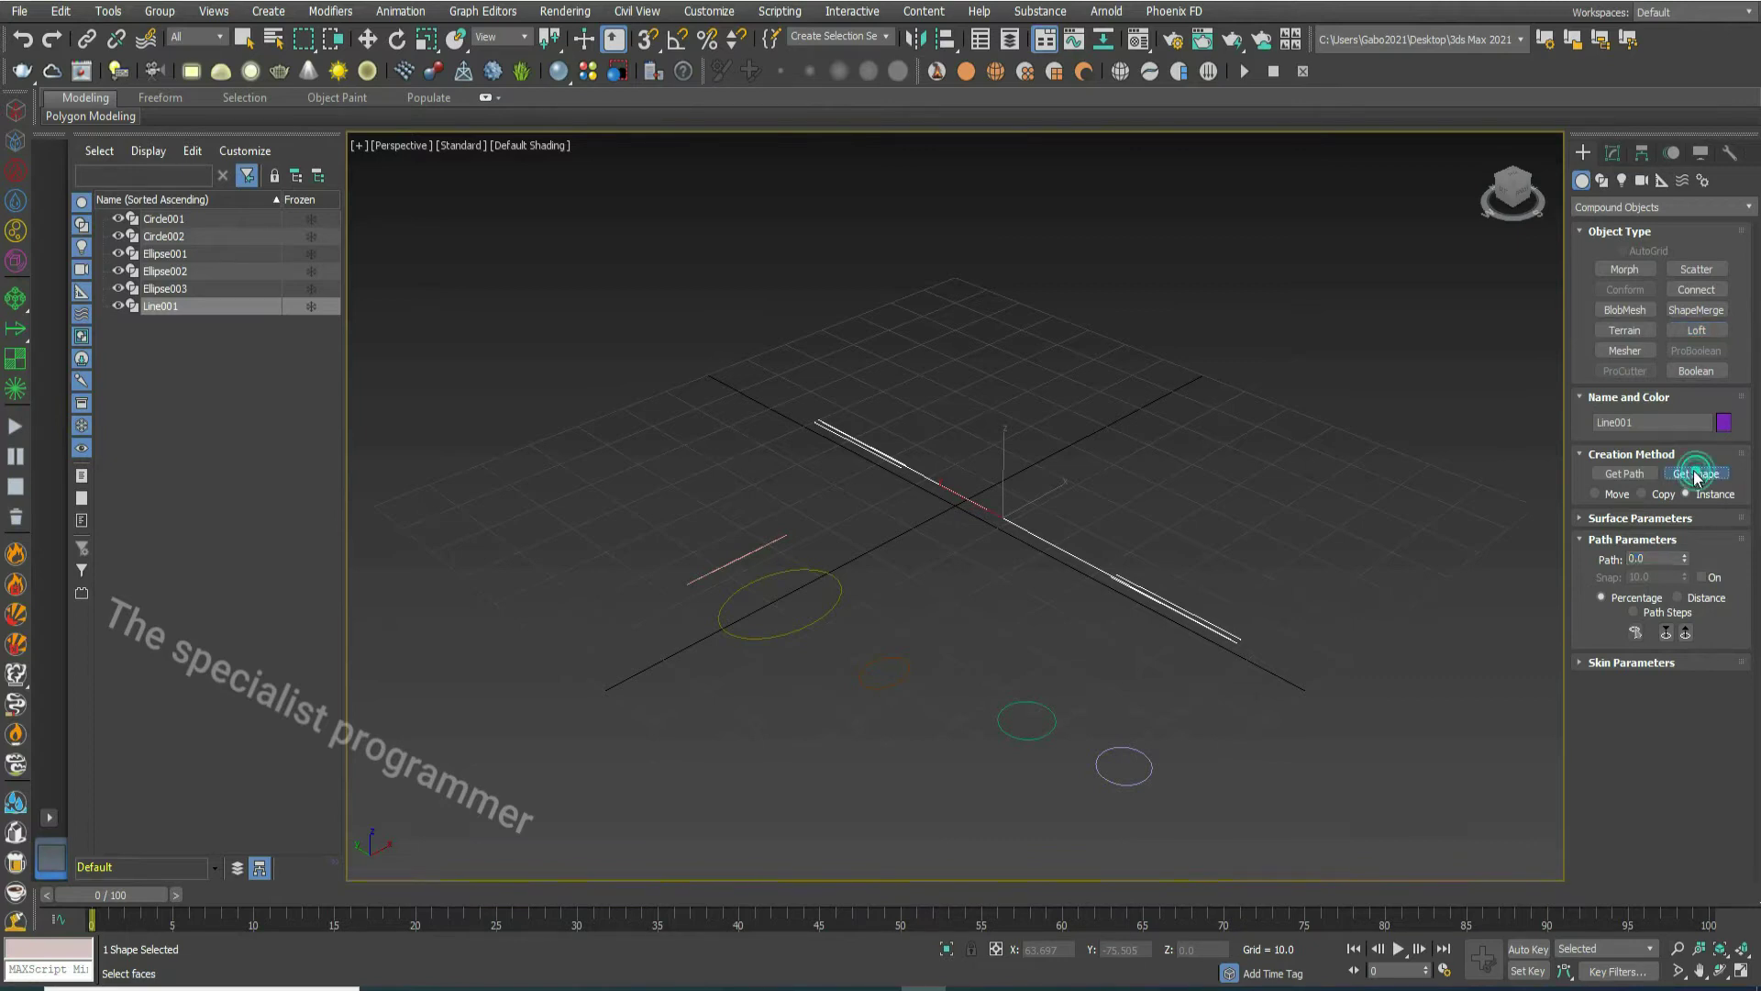
click(763, 545)
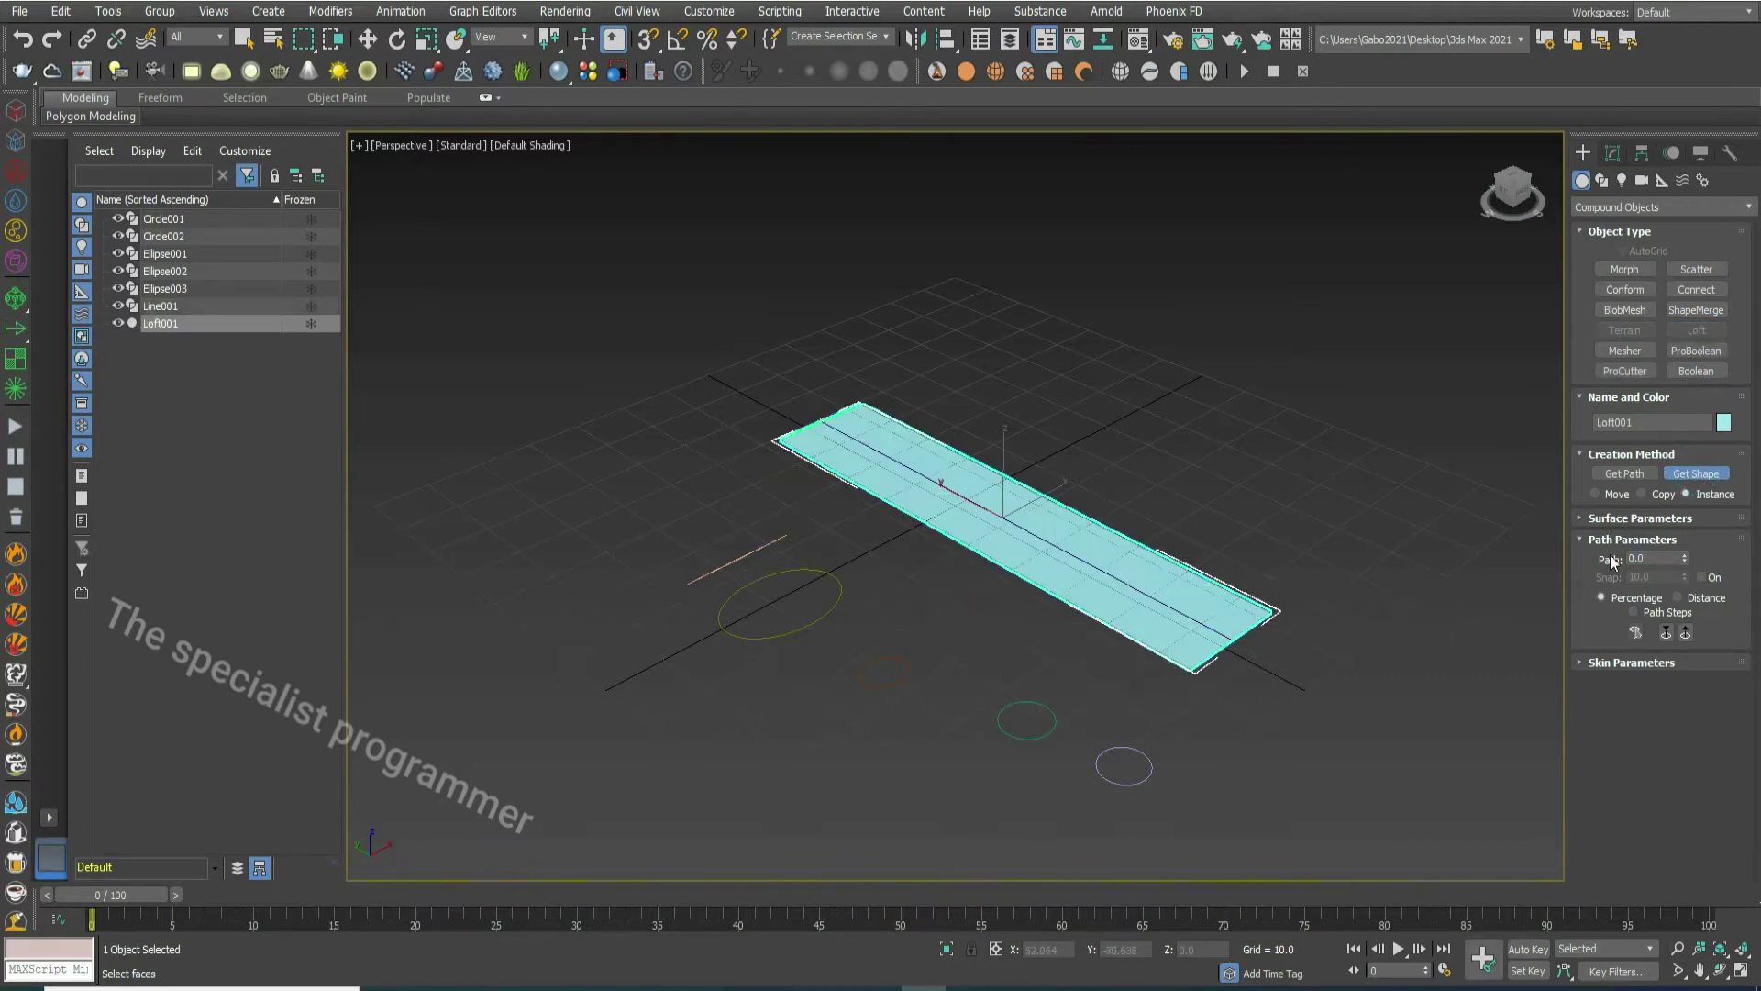
- Add Ellipse001 as a cross-section at path 3 and the large ellipse at path 50
drag(1651, 560, 1593, 561)
click(1682, 472)
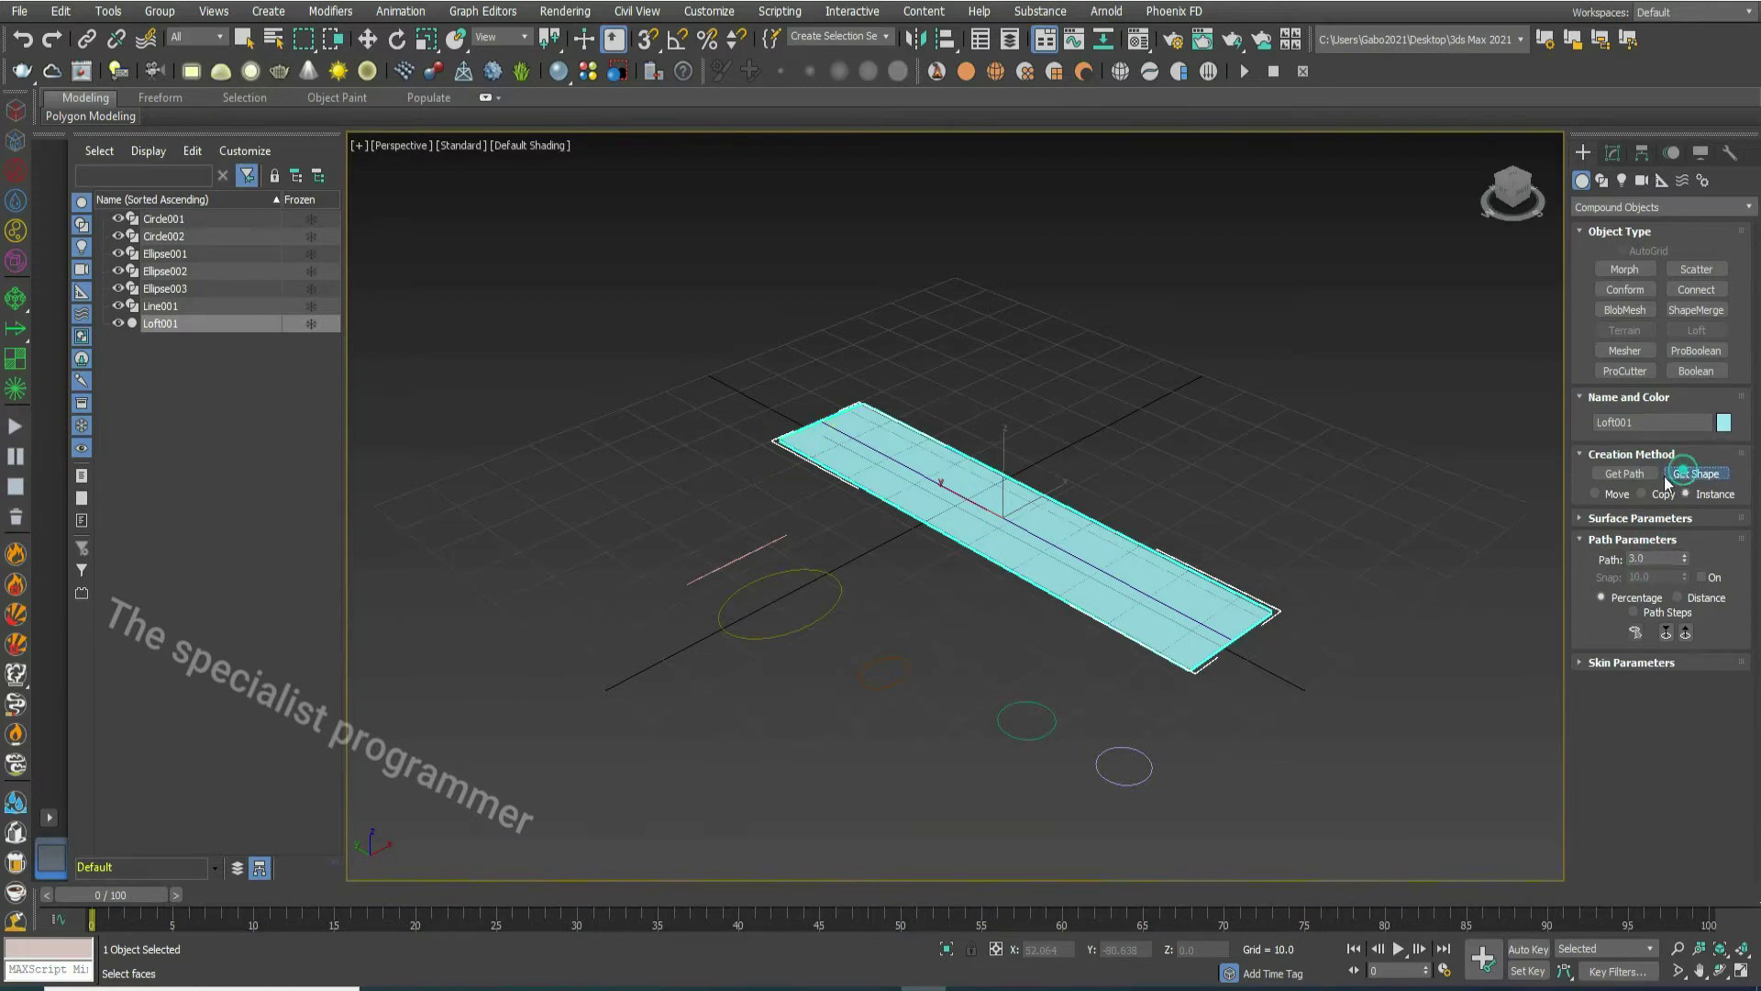
click(745, 552)
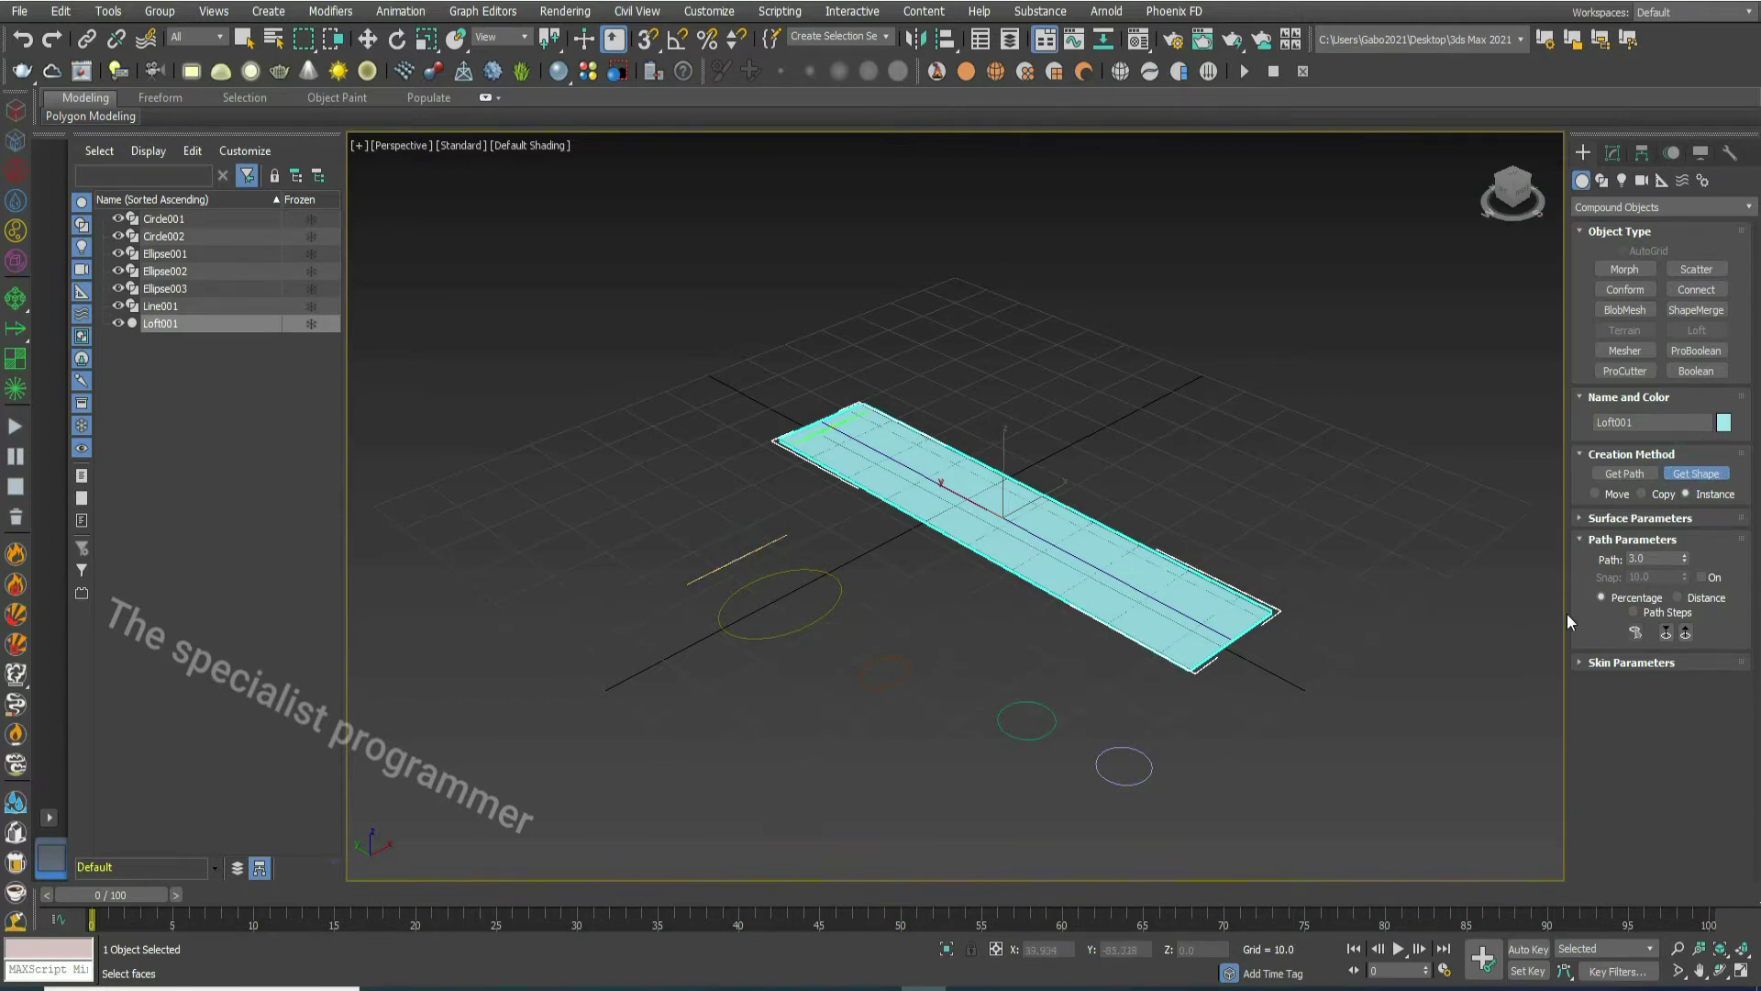
double_click(1656, 559)
text(50)
click(1688, 471)
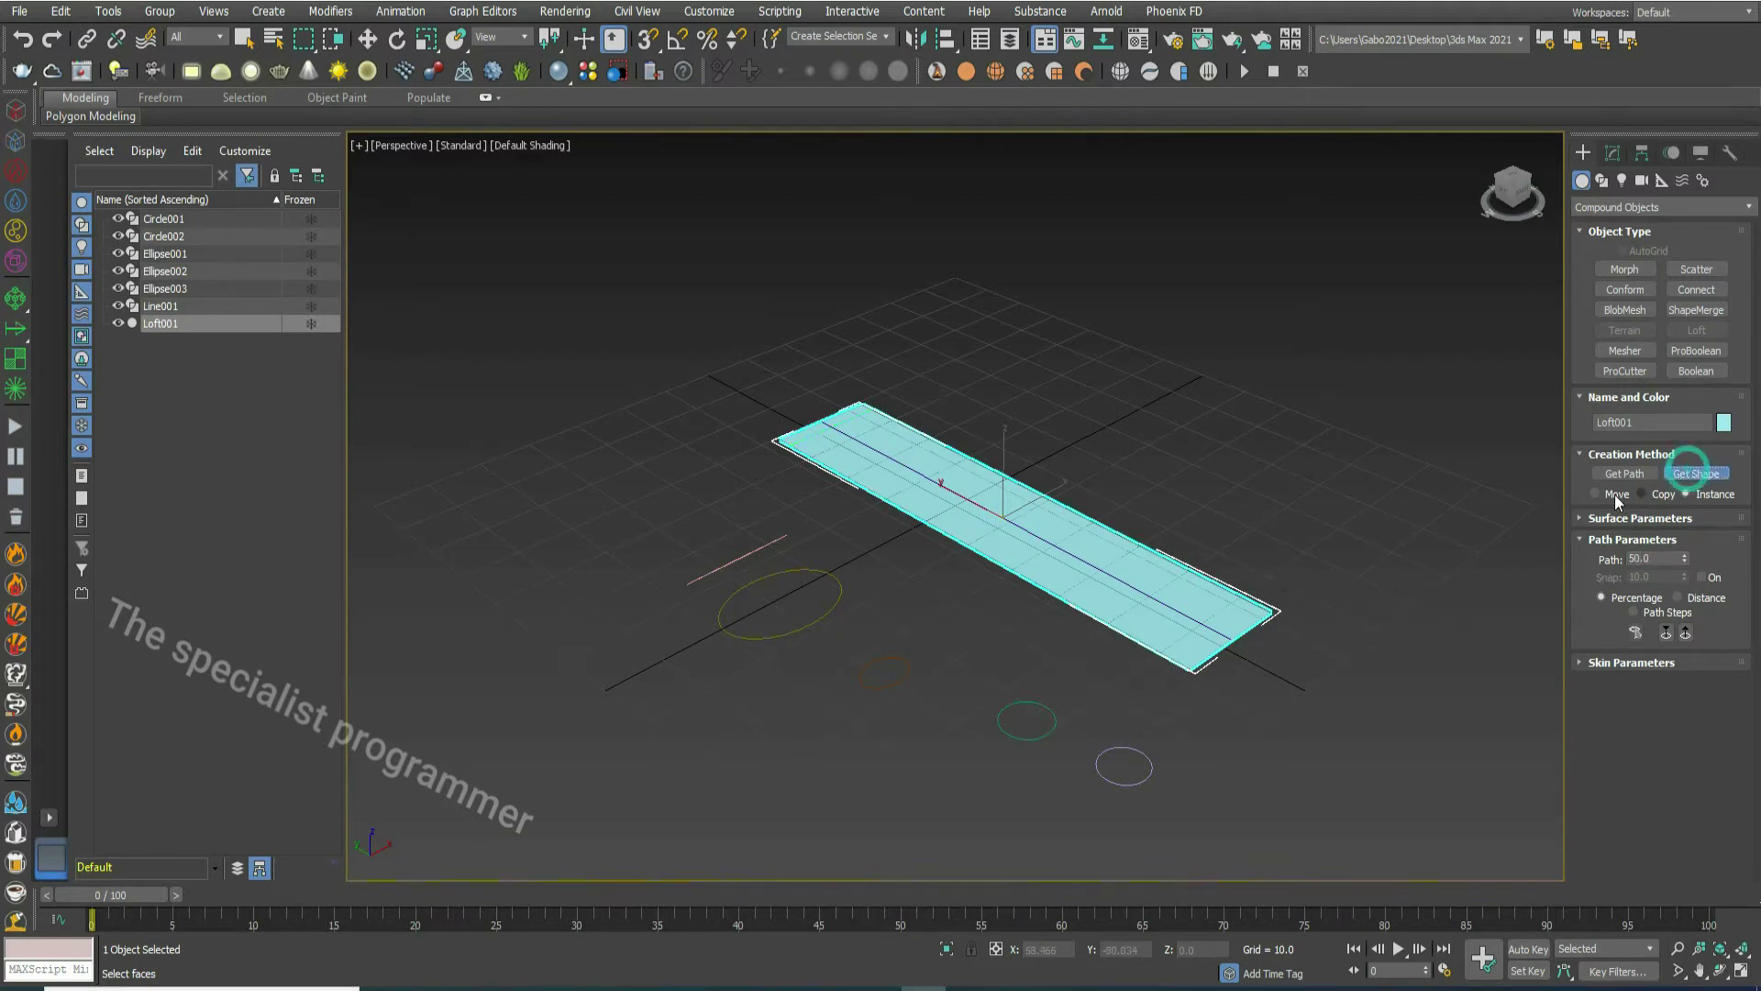
click(823, 576)
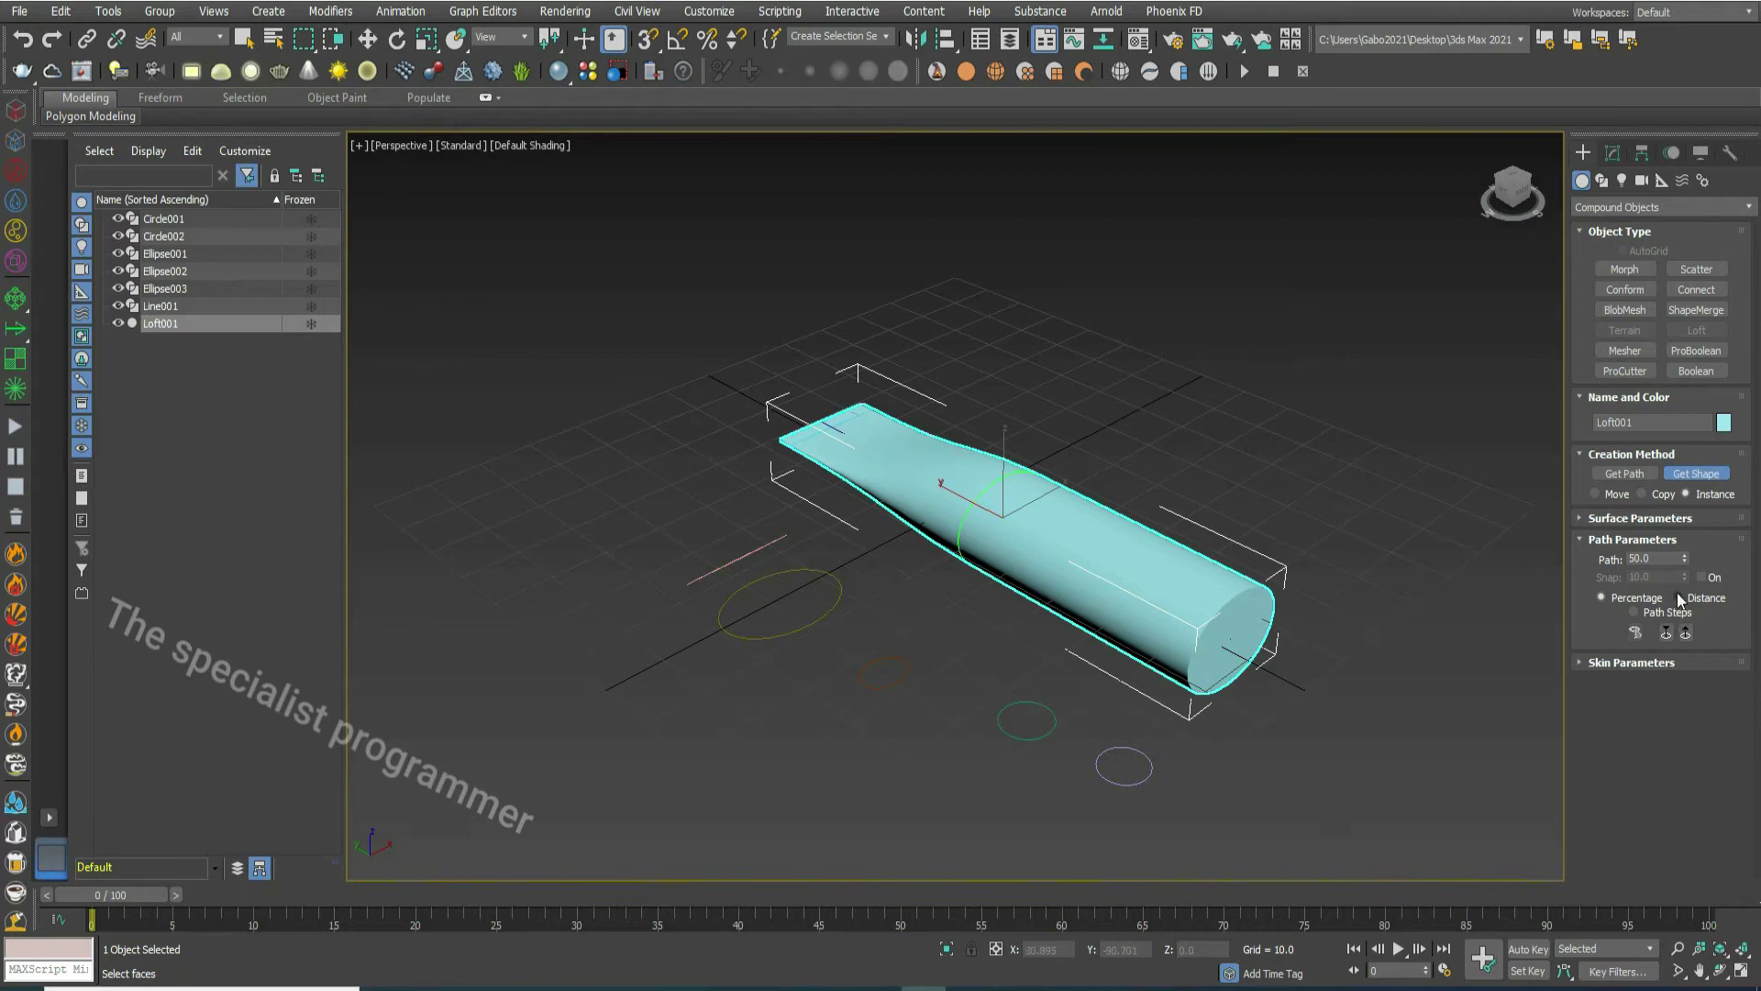
- Set the loft path position to 93 for the next shape, then change it toward 95
double_click(1658, 560)
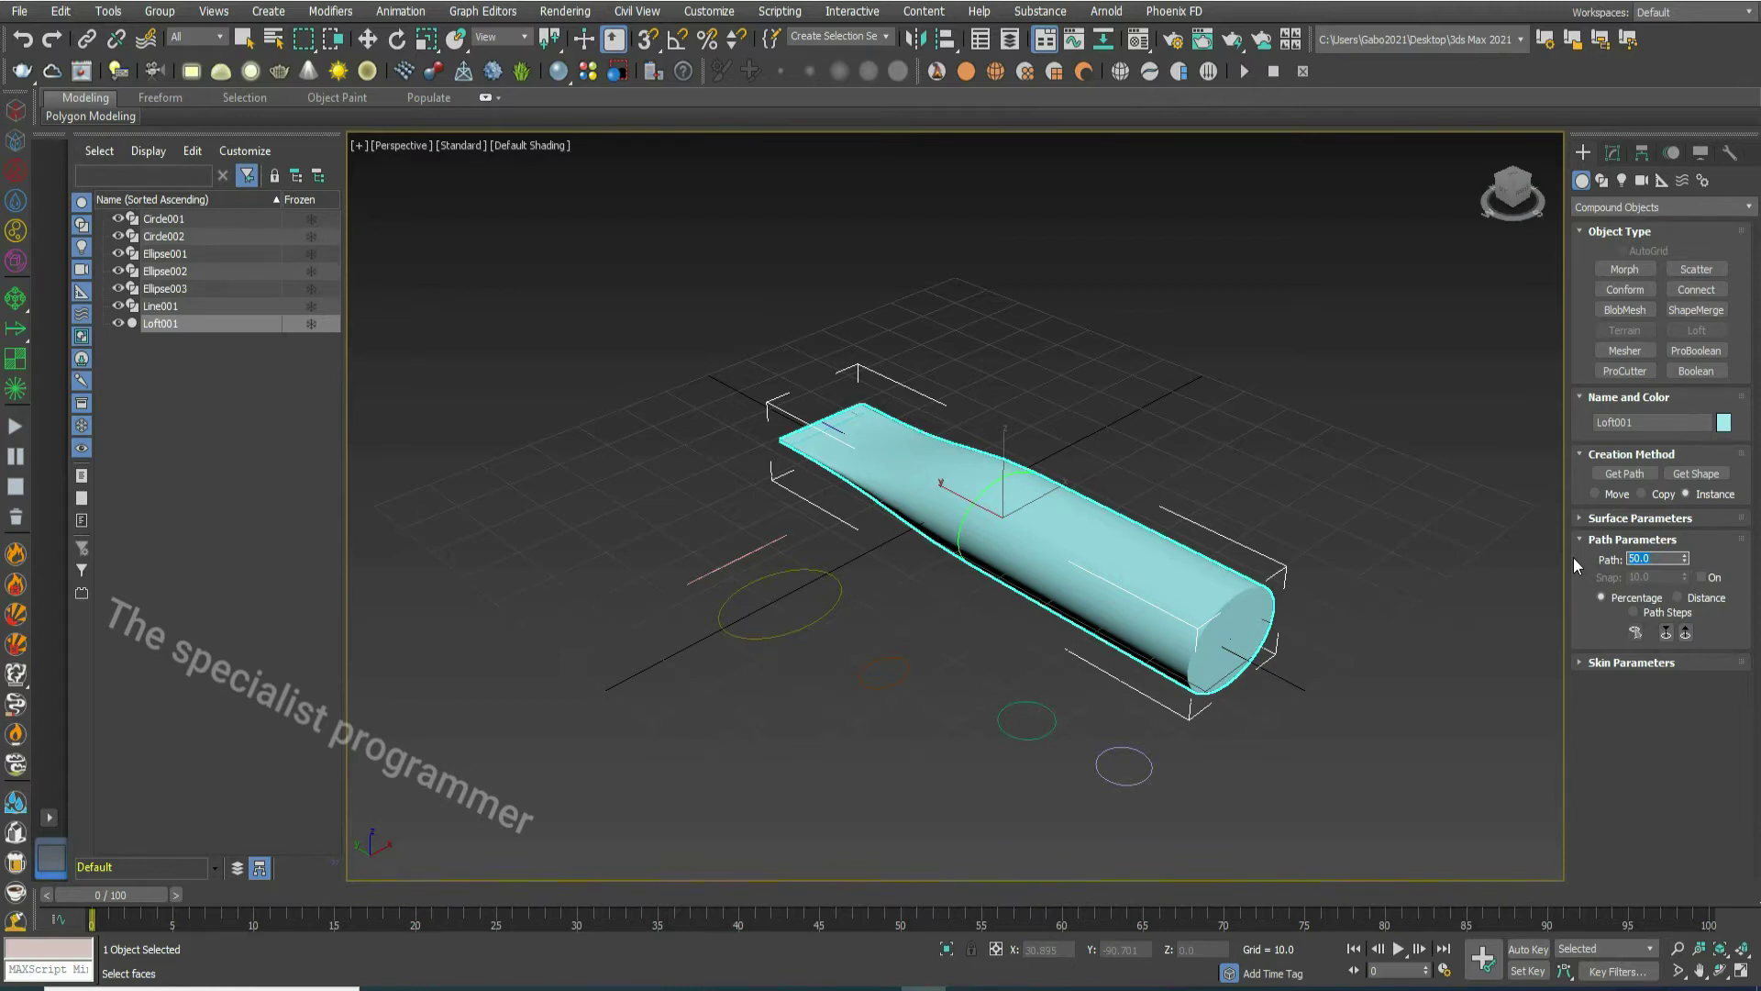
text(93)
click(1693, 474)
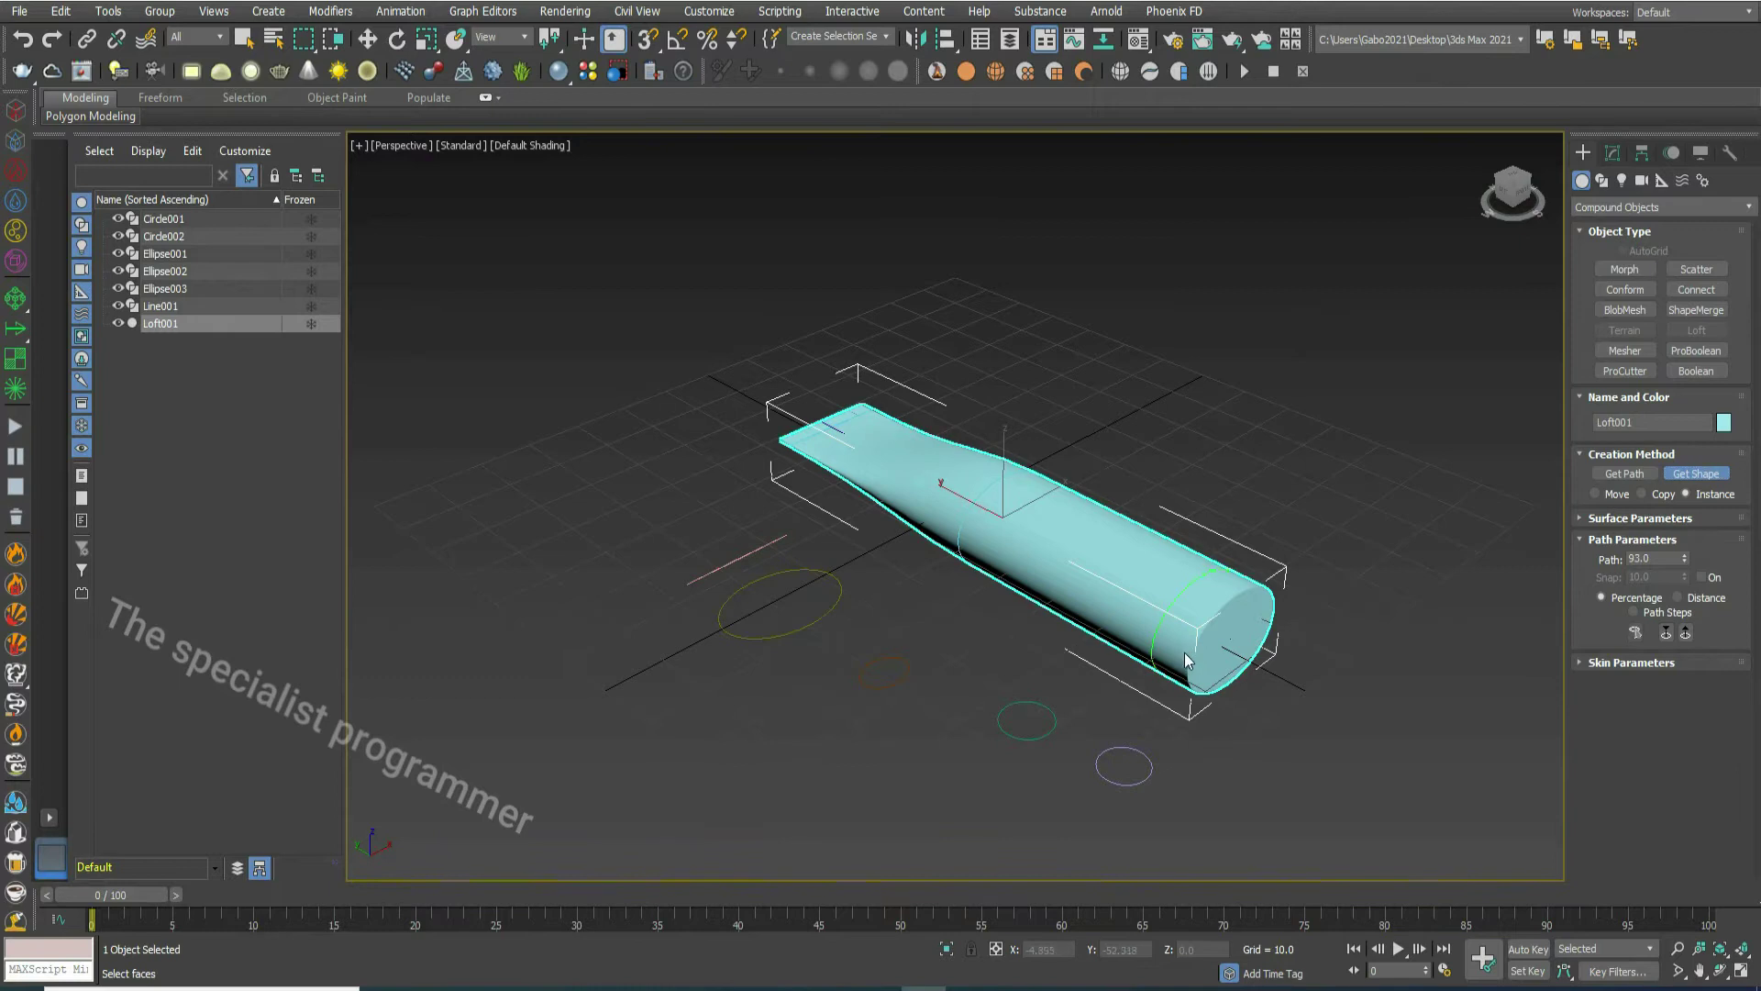
click(1655, 559)
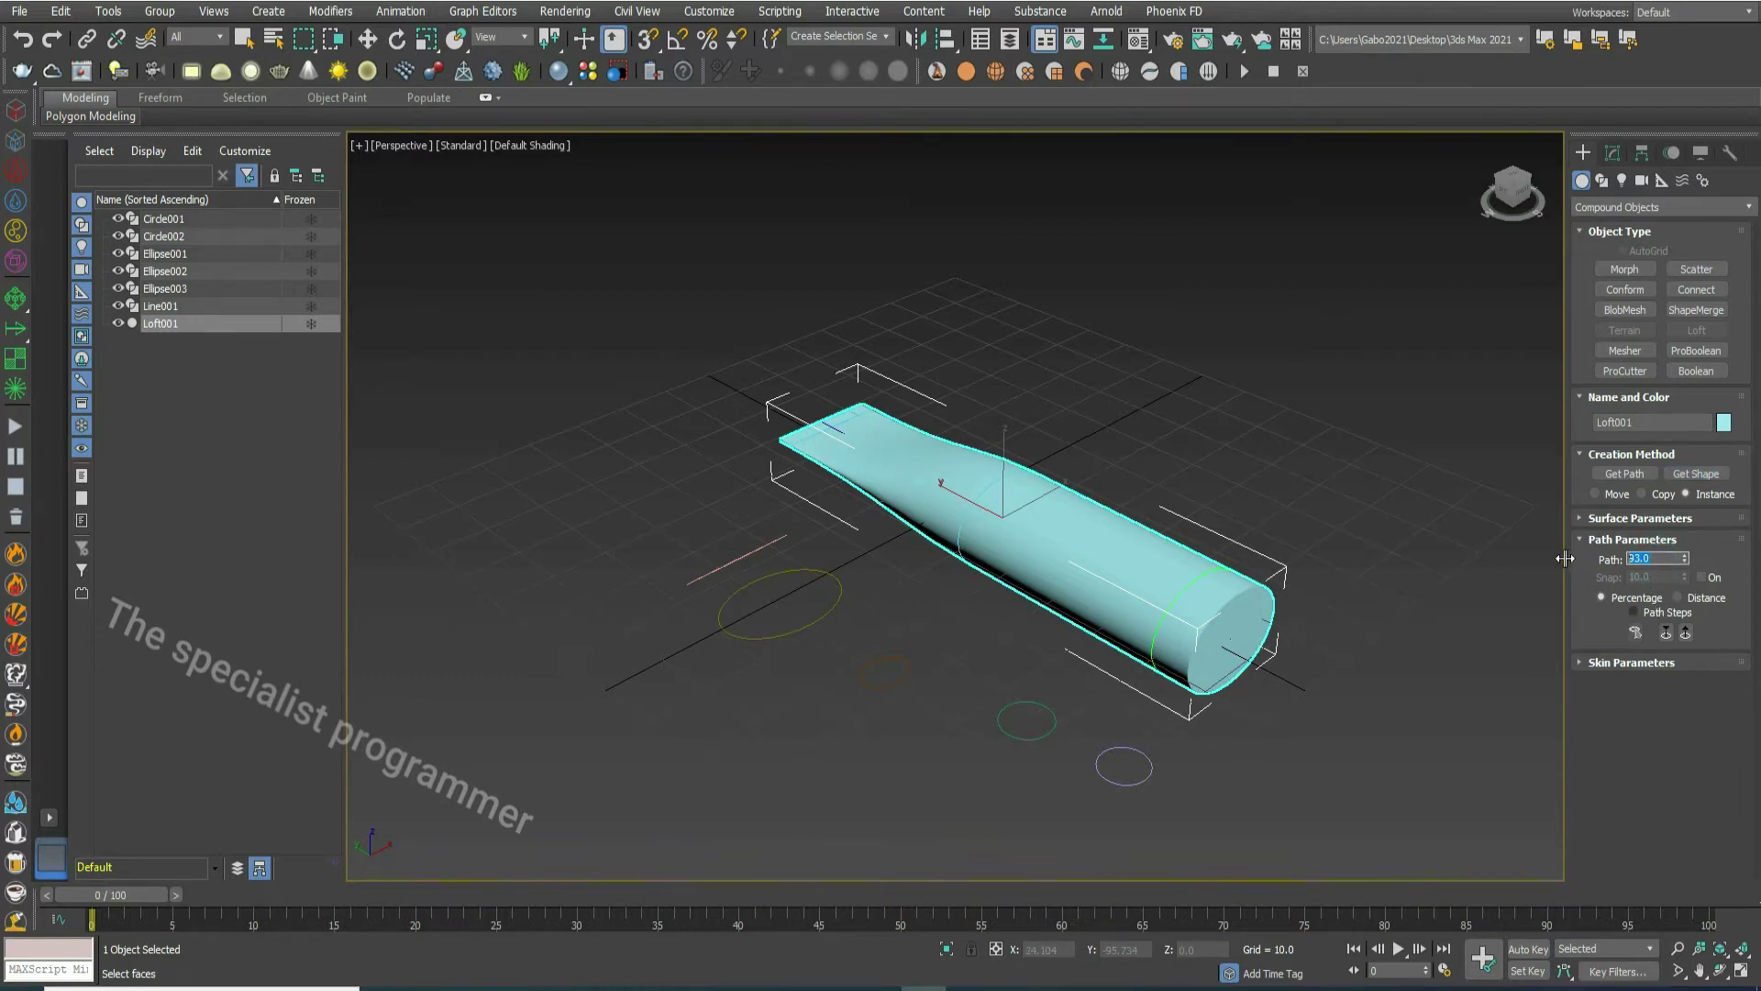
text(95)
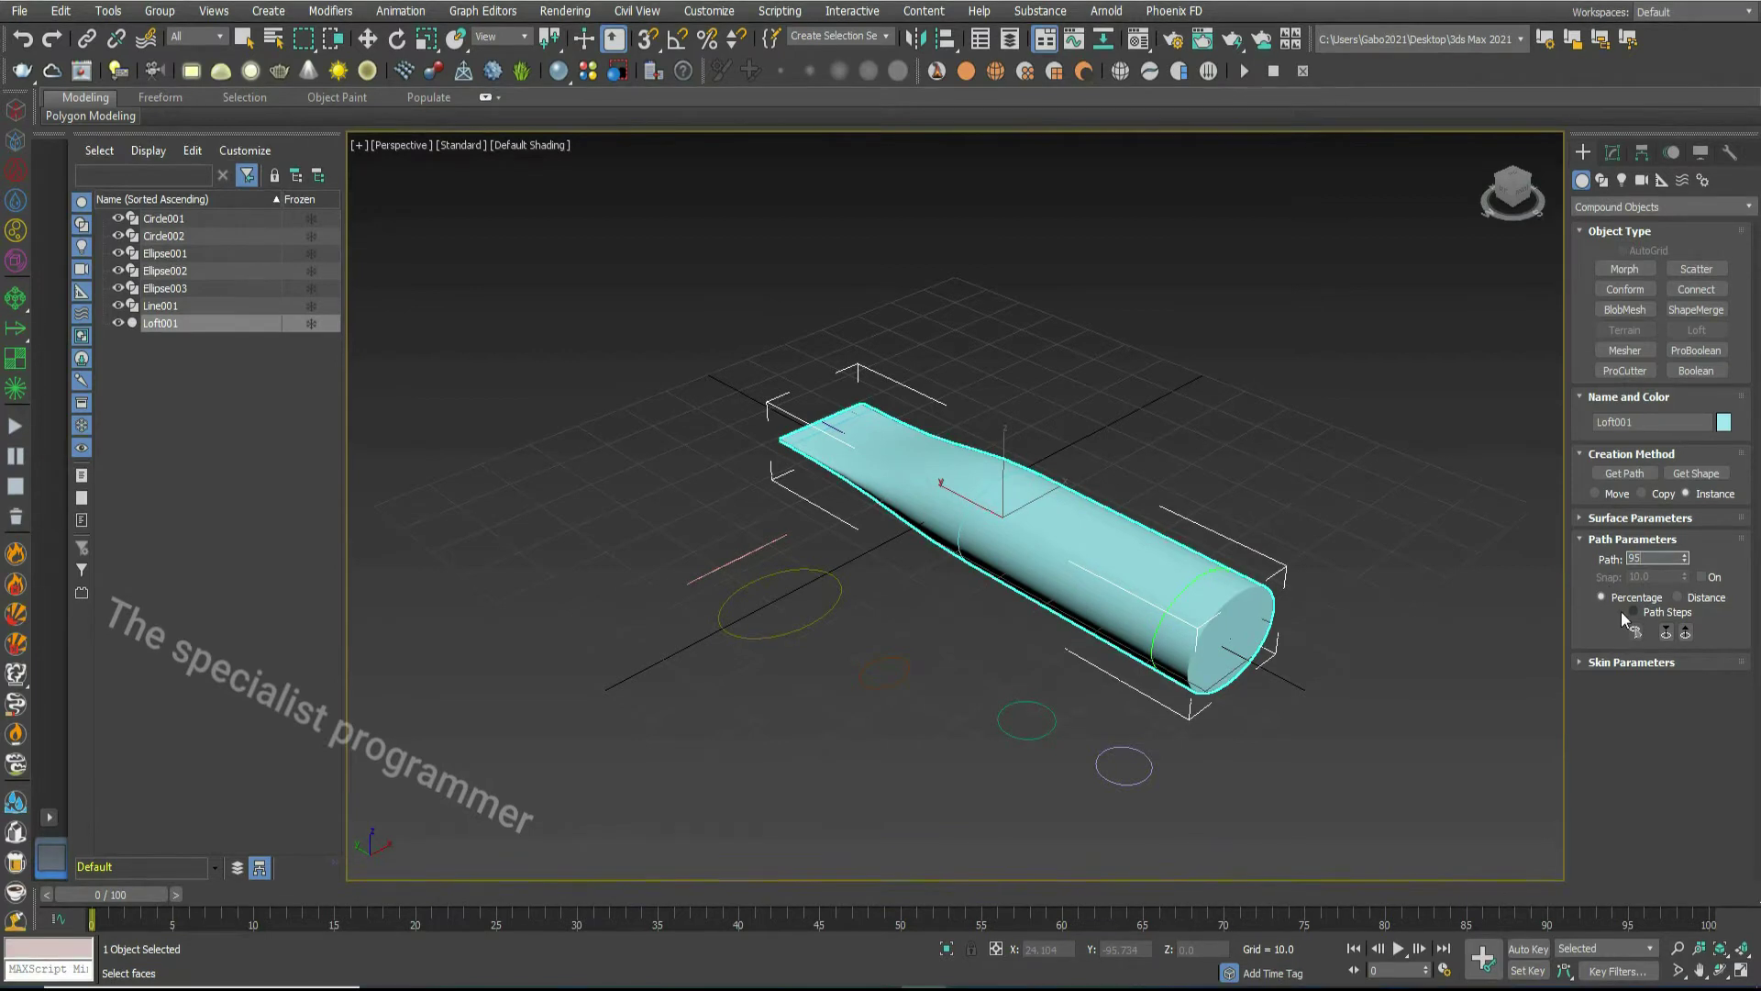
- Add the small circle at path 95 and Ellipse003 at path 97
click(1692, 473)
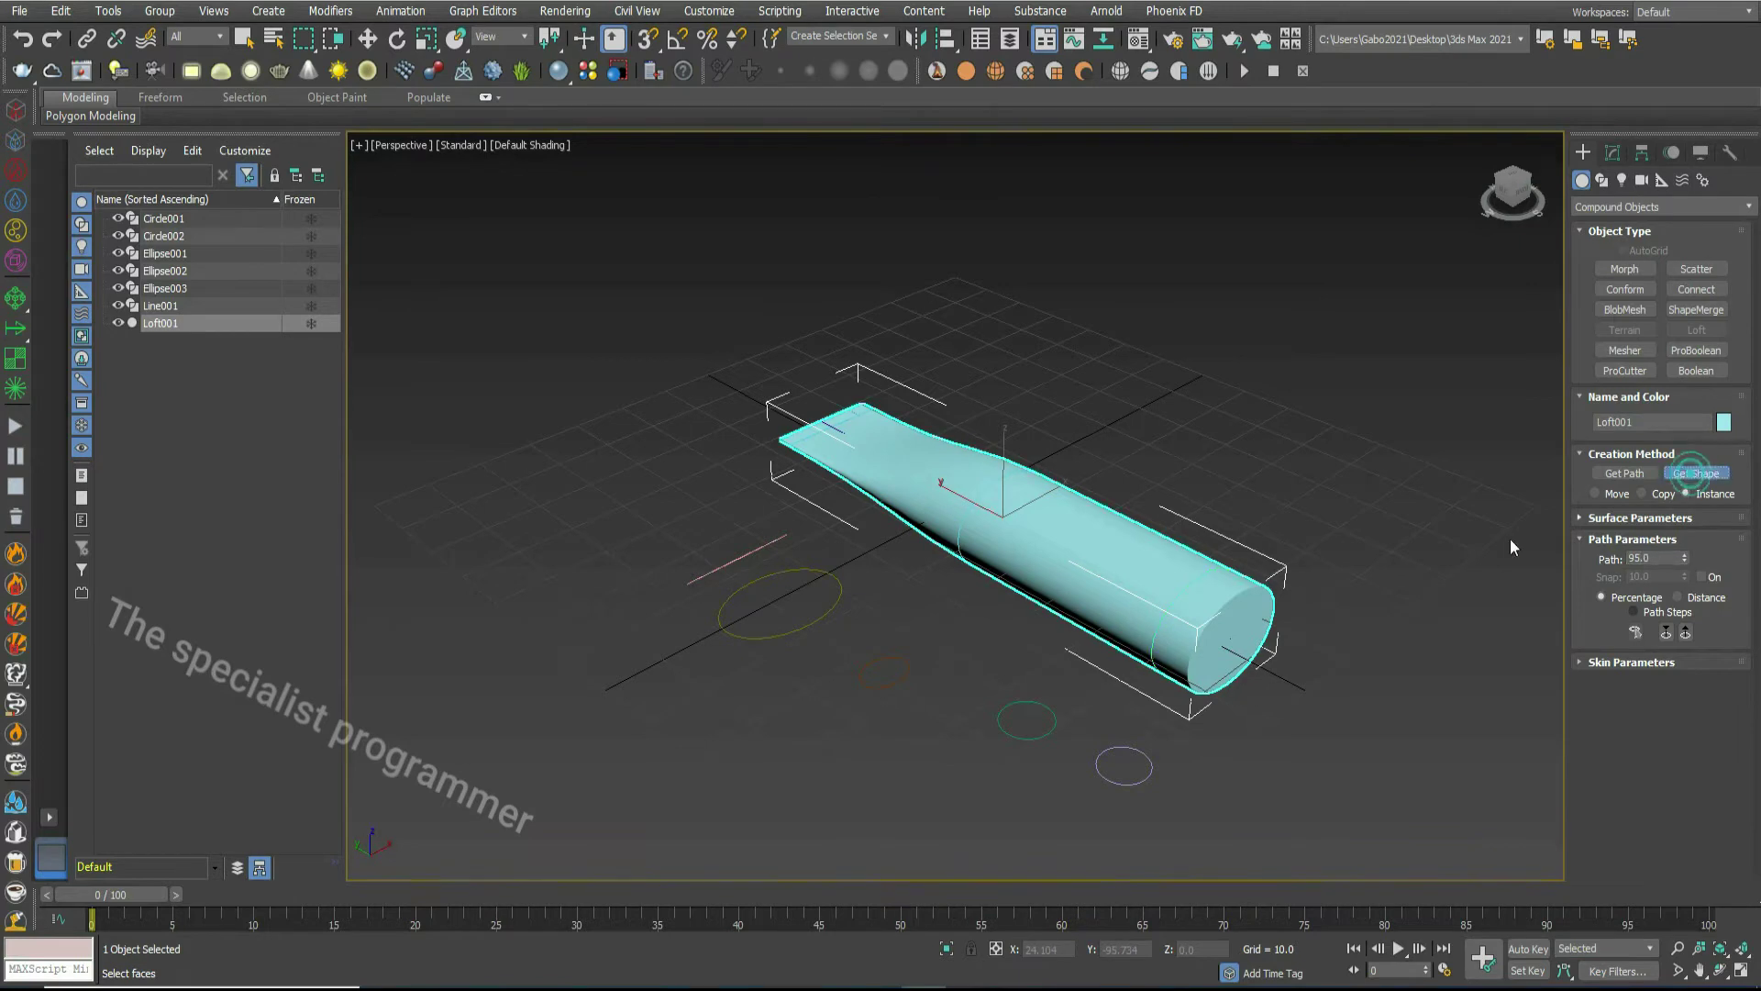
click(904, 673)
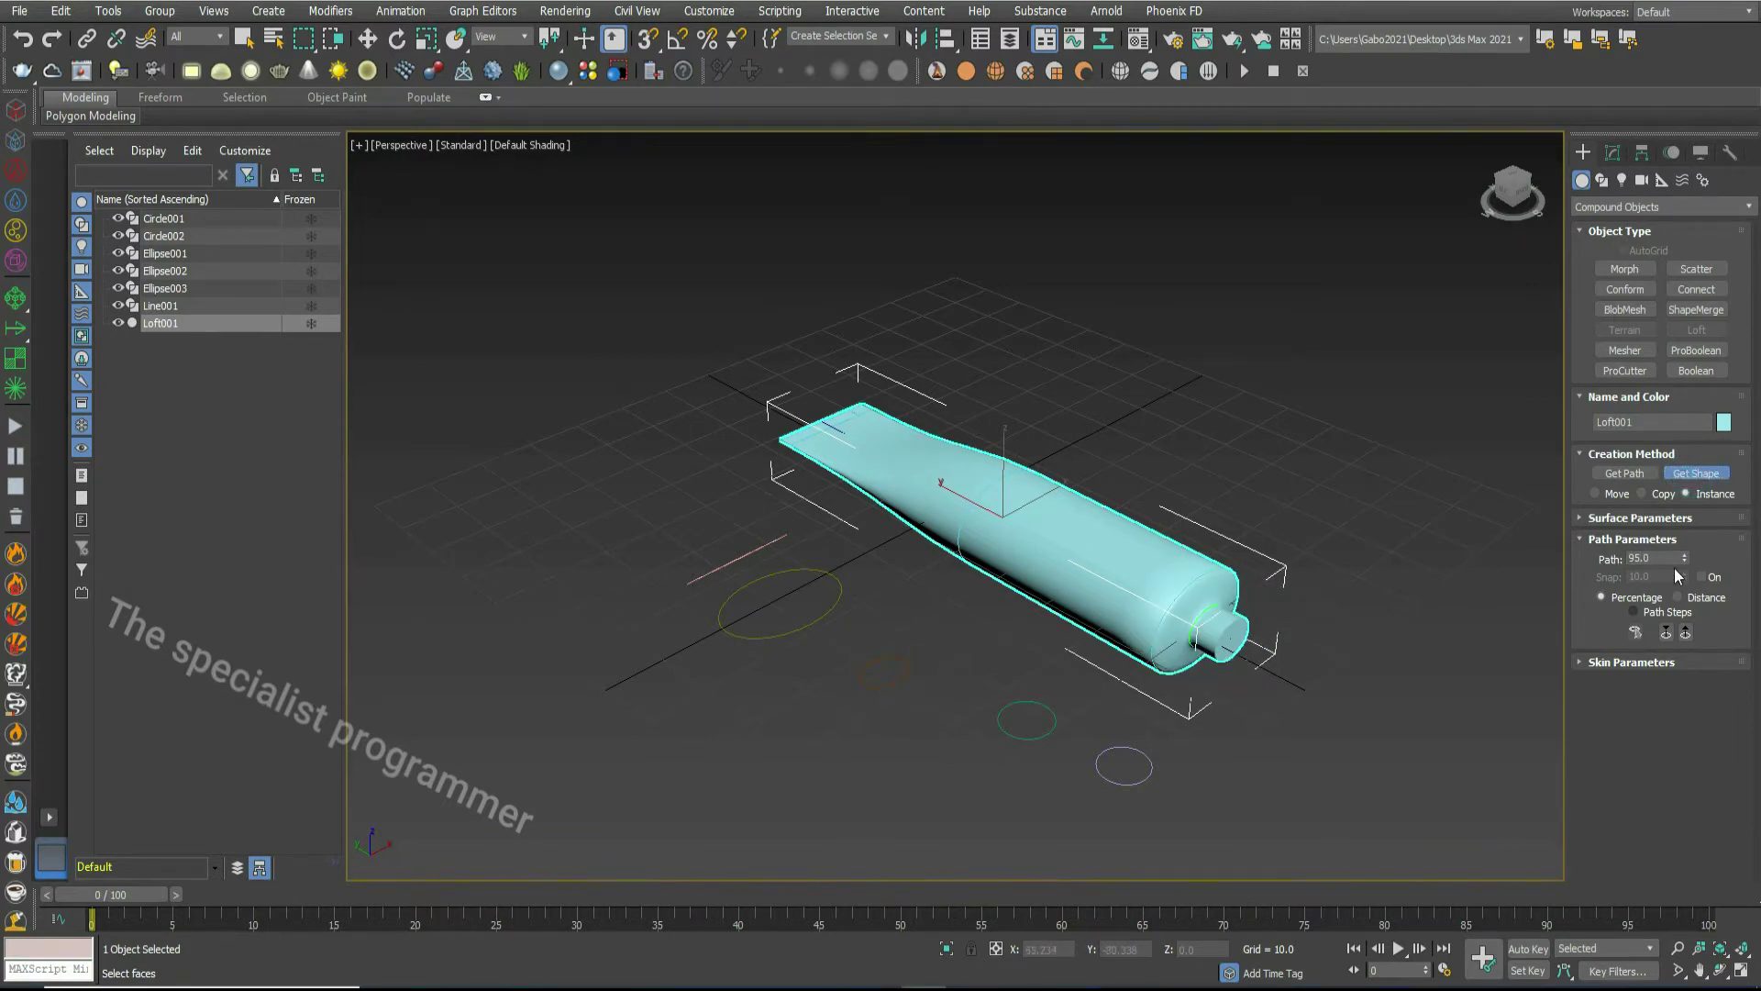
double_click(1634, 559)
click(1699, 476)
click(905, 667)
- Add Circle001 at path 97.1, then set the path position to 97.5 for the next shape
double_click(1644, 560)
text(1)
click(1698, 473)
click(1056, 718)
double_click(1660, 562)
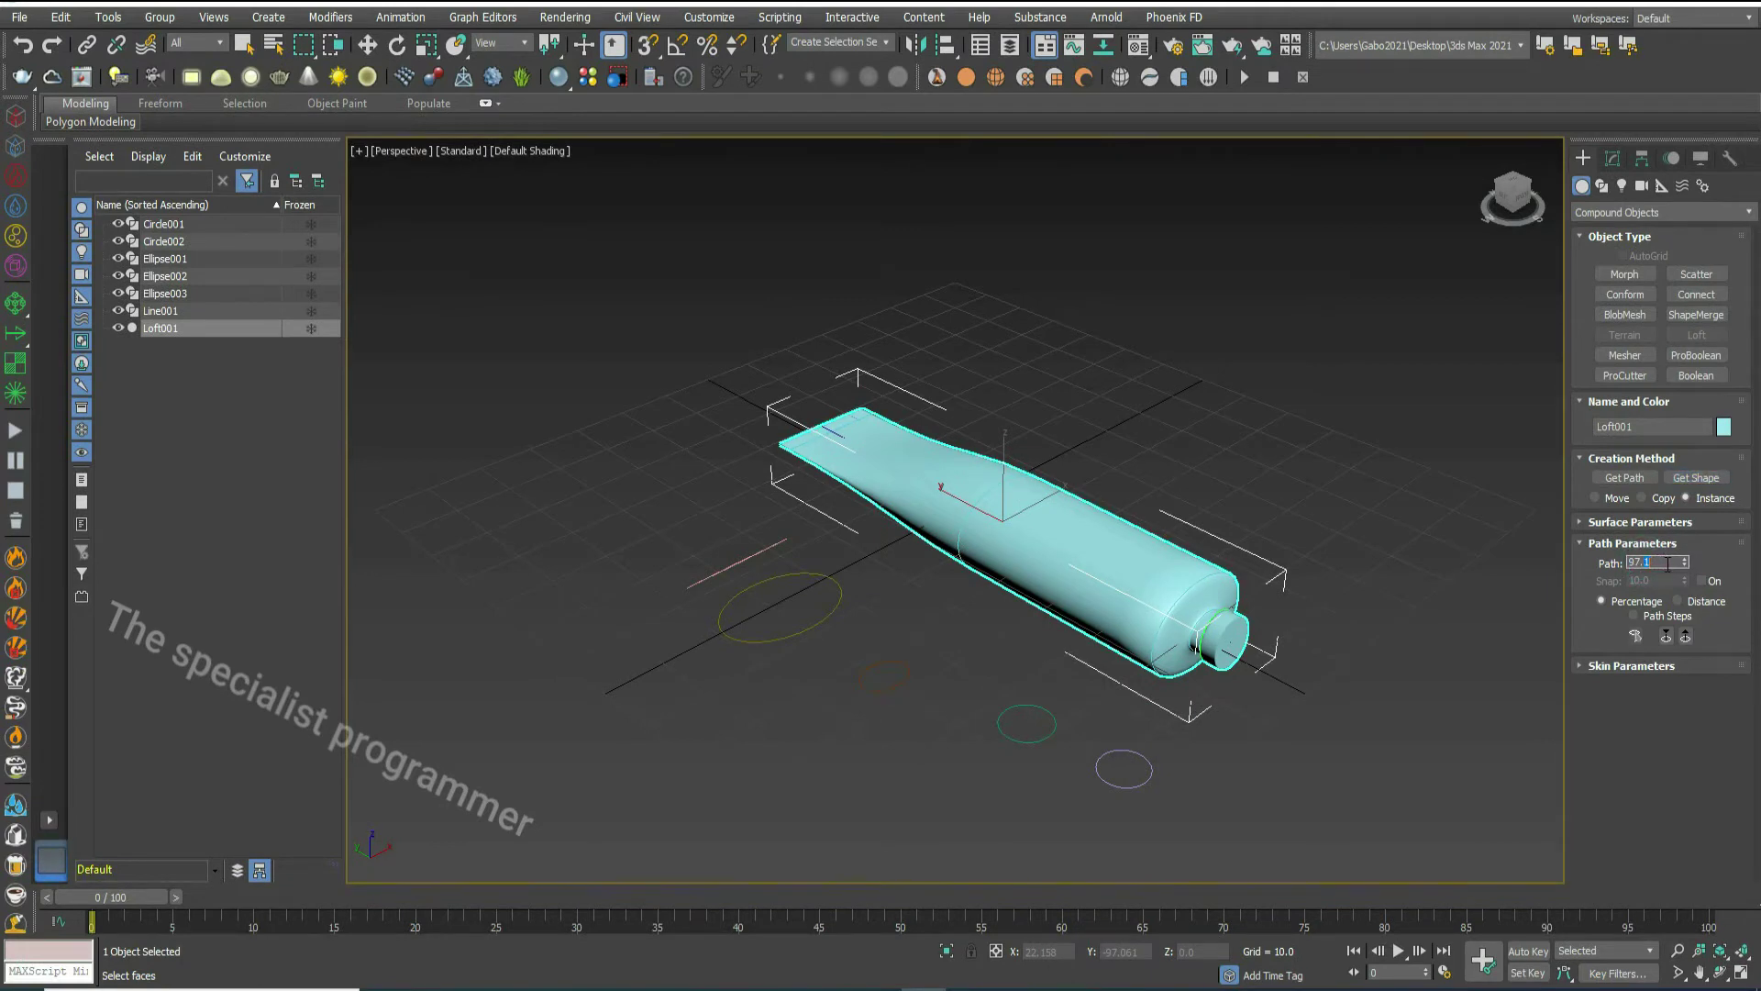
text(97.5)
key(Return)
click(1697, 478)
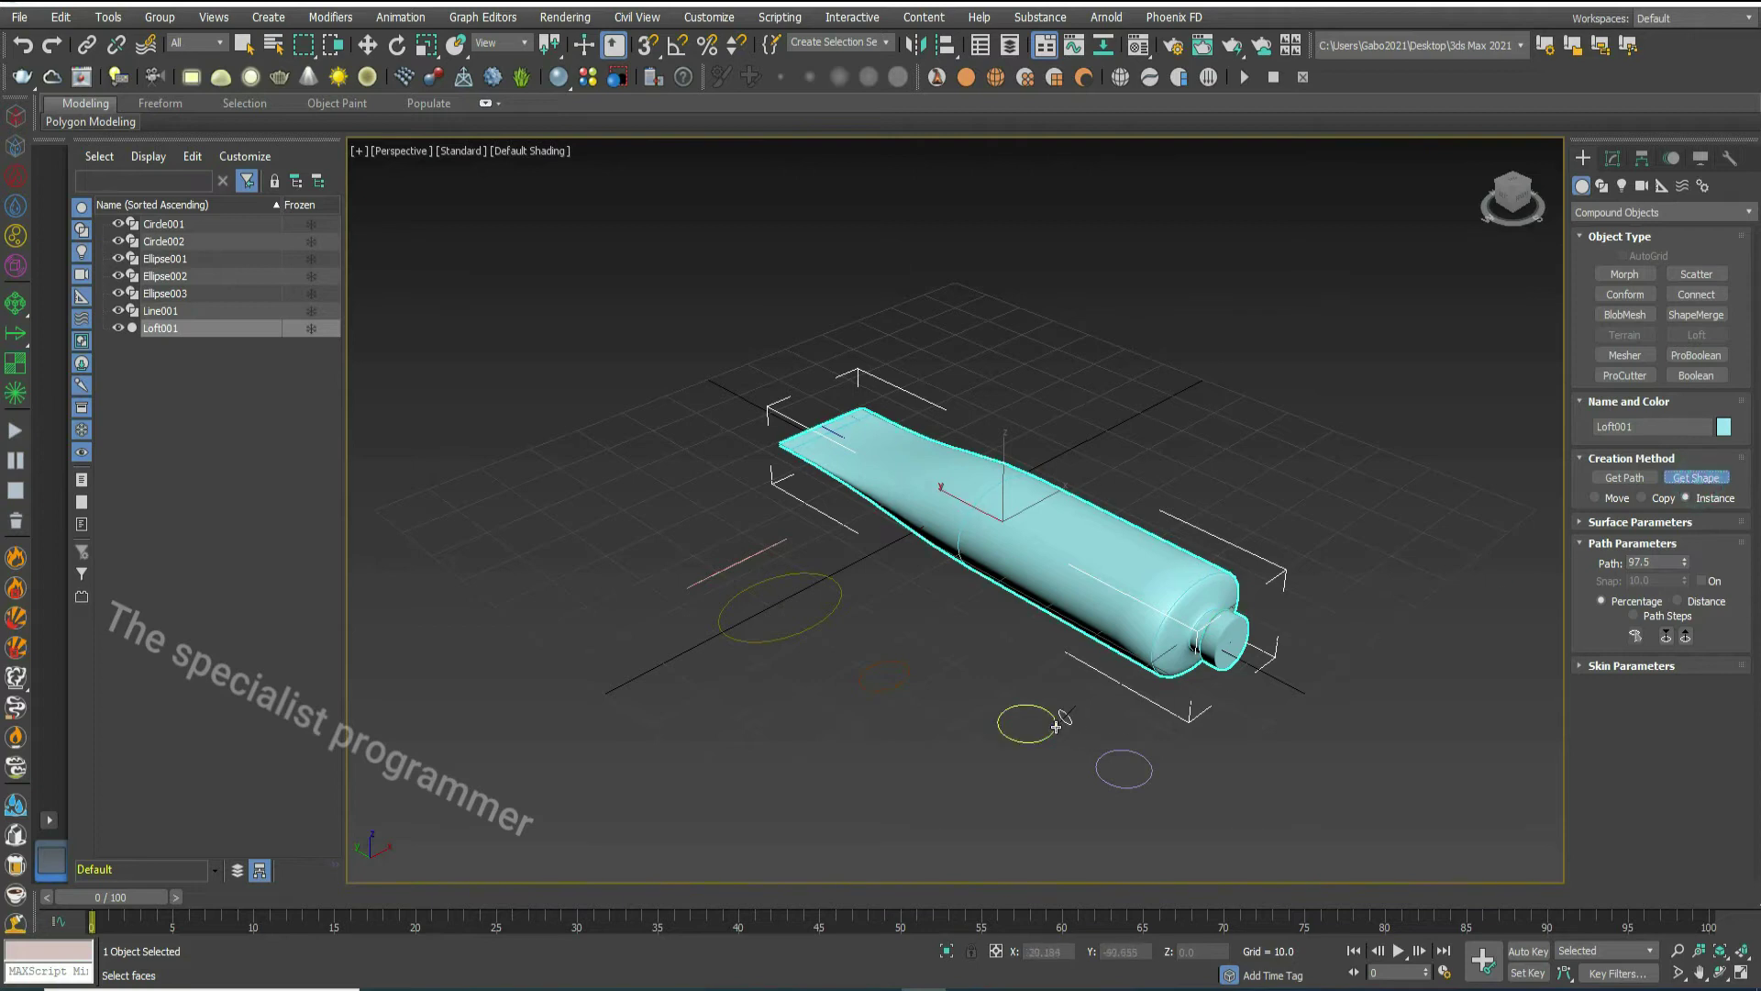
- Add circle cross-sections at path 97.6 and 98.1 for the first thread ridge
double_click(1650, 562)
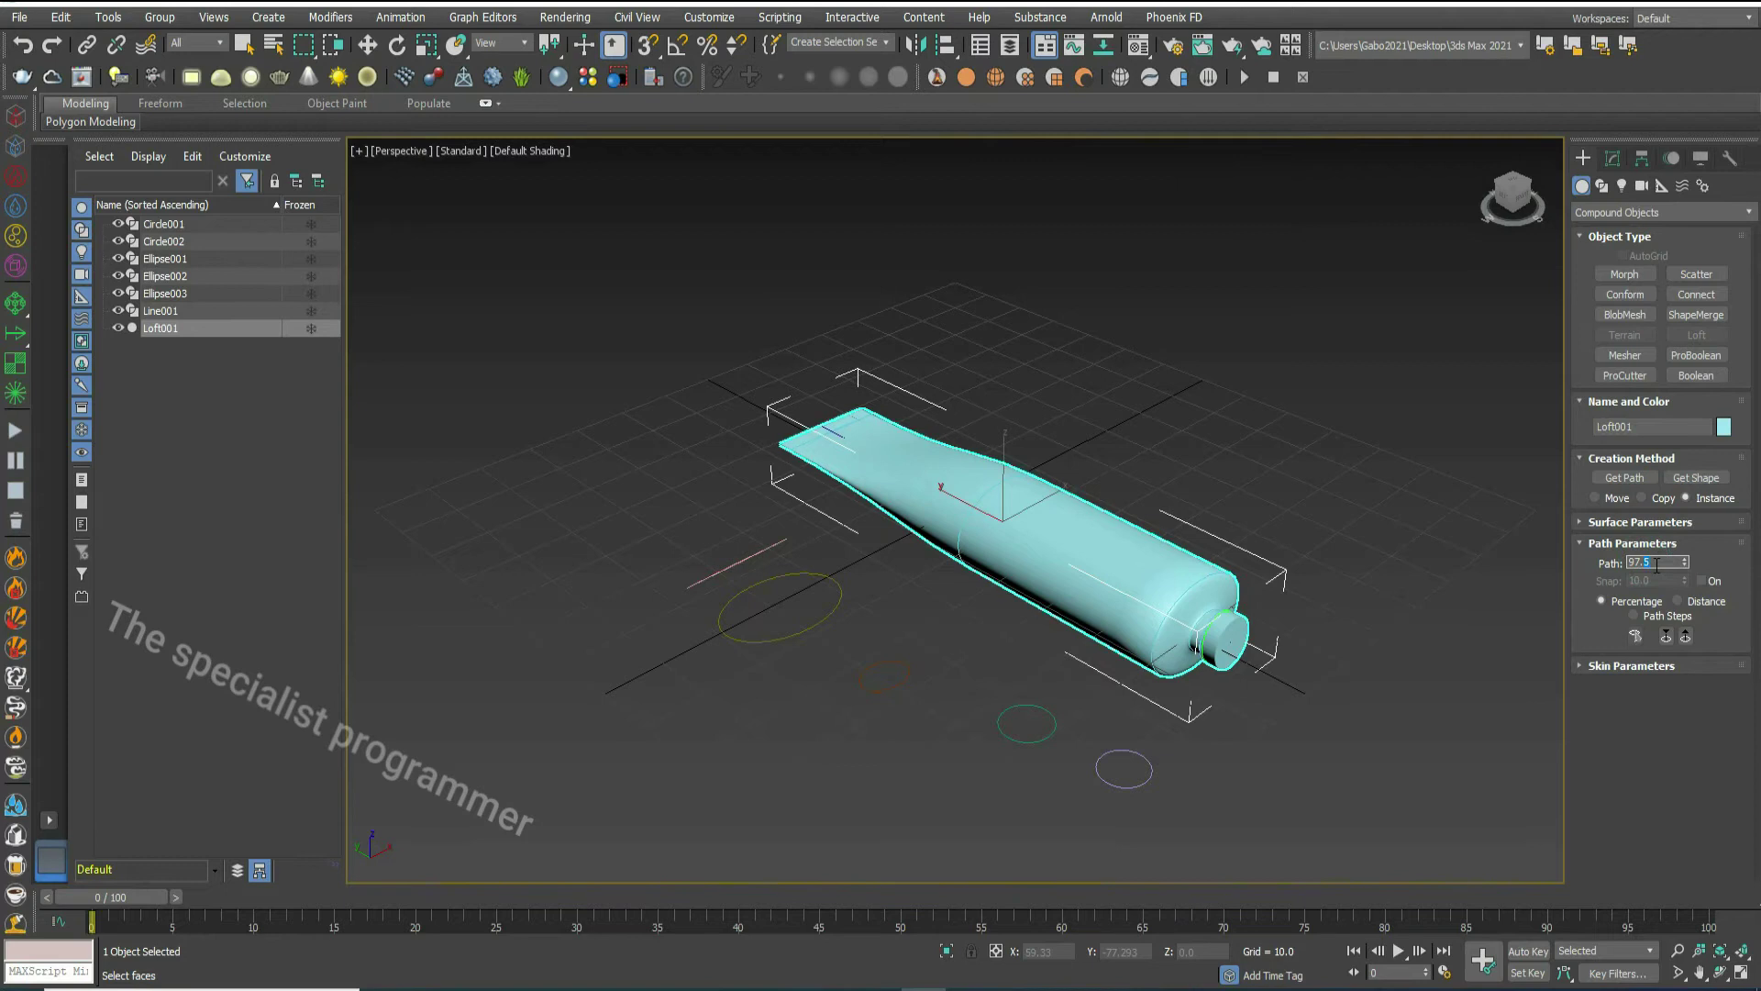
text(97.6)
click(1703, 480)
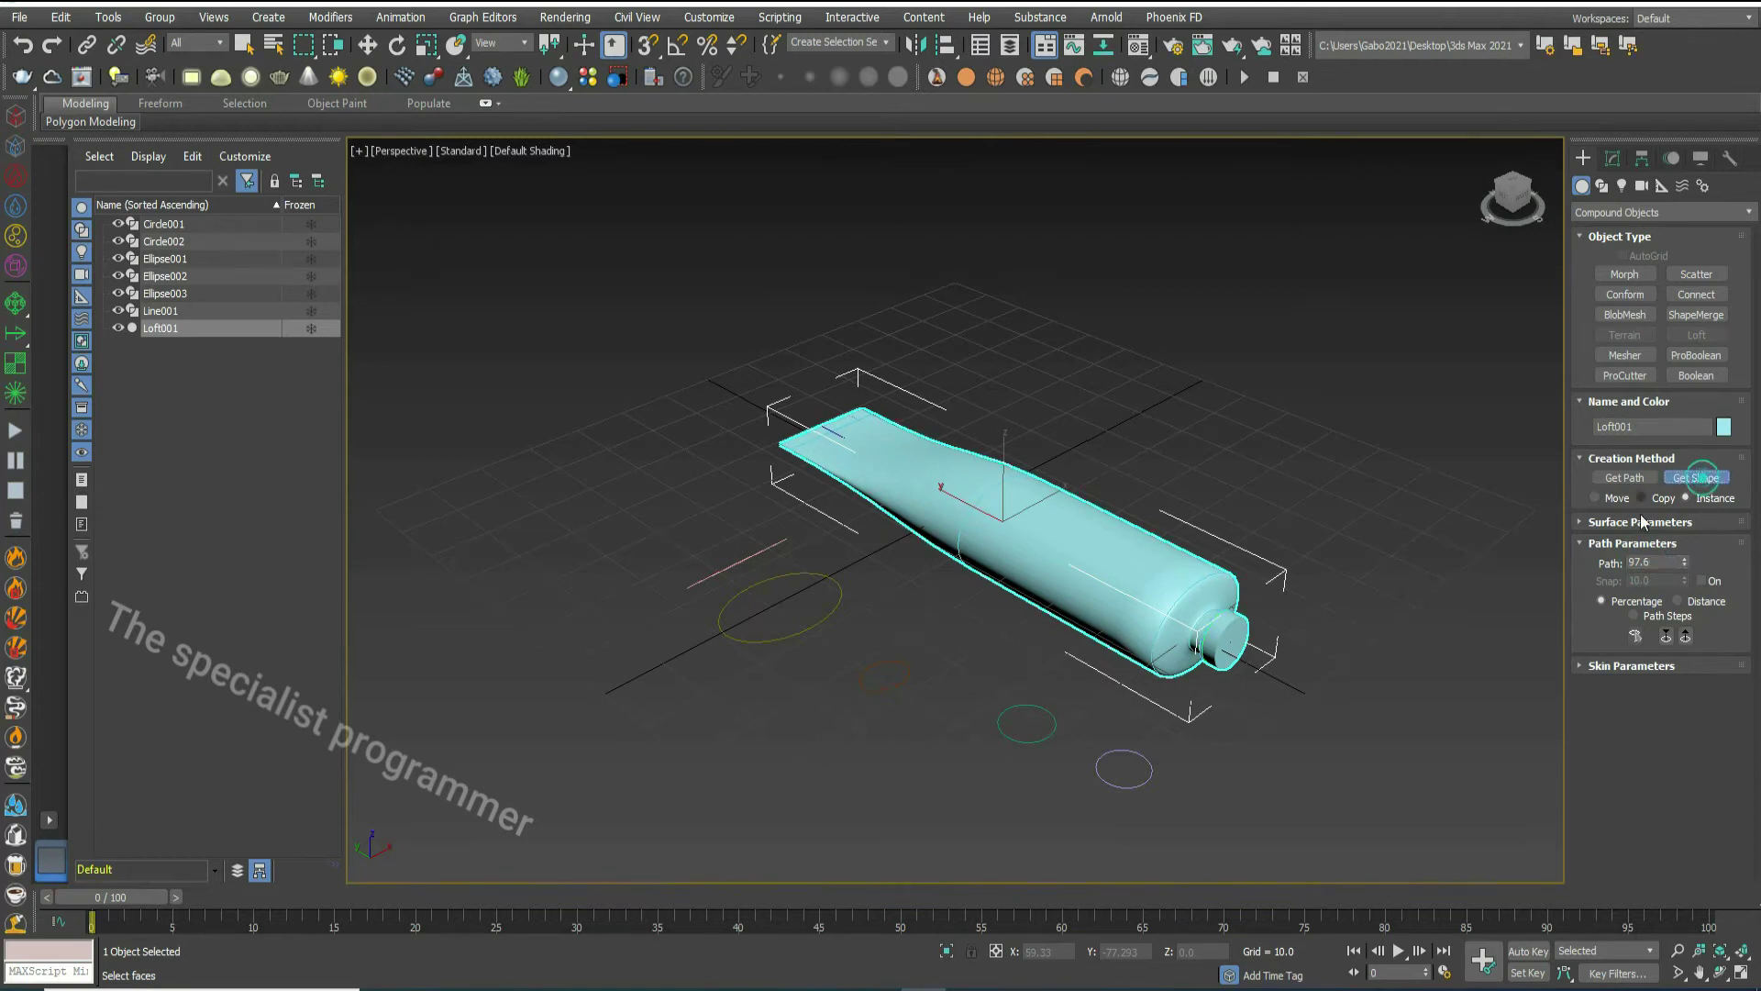
click(1142, 757)
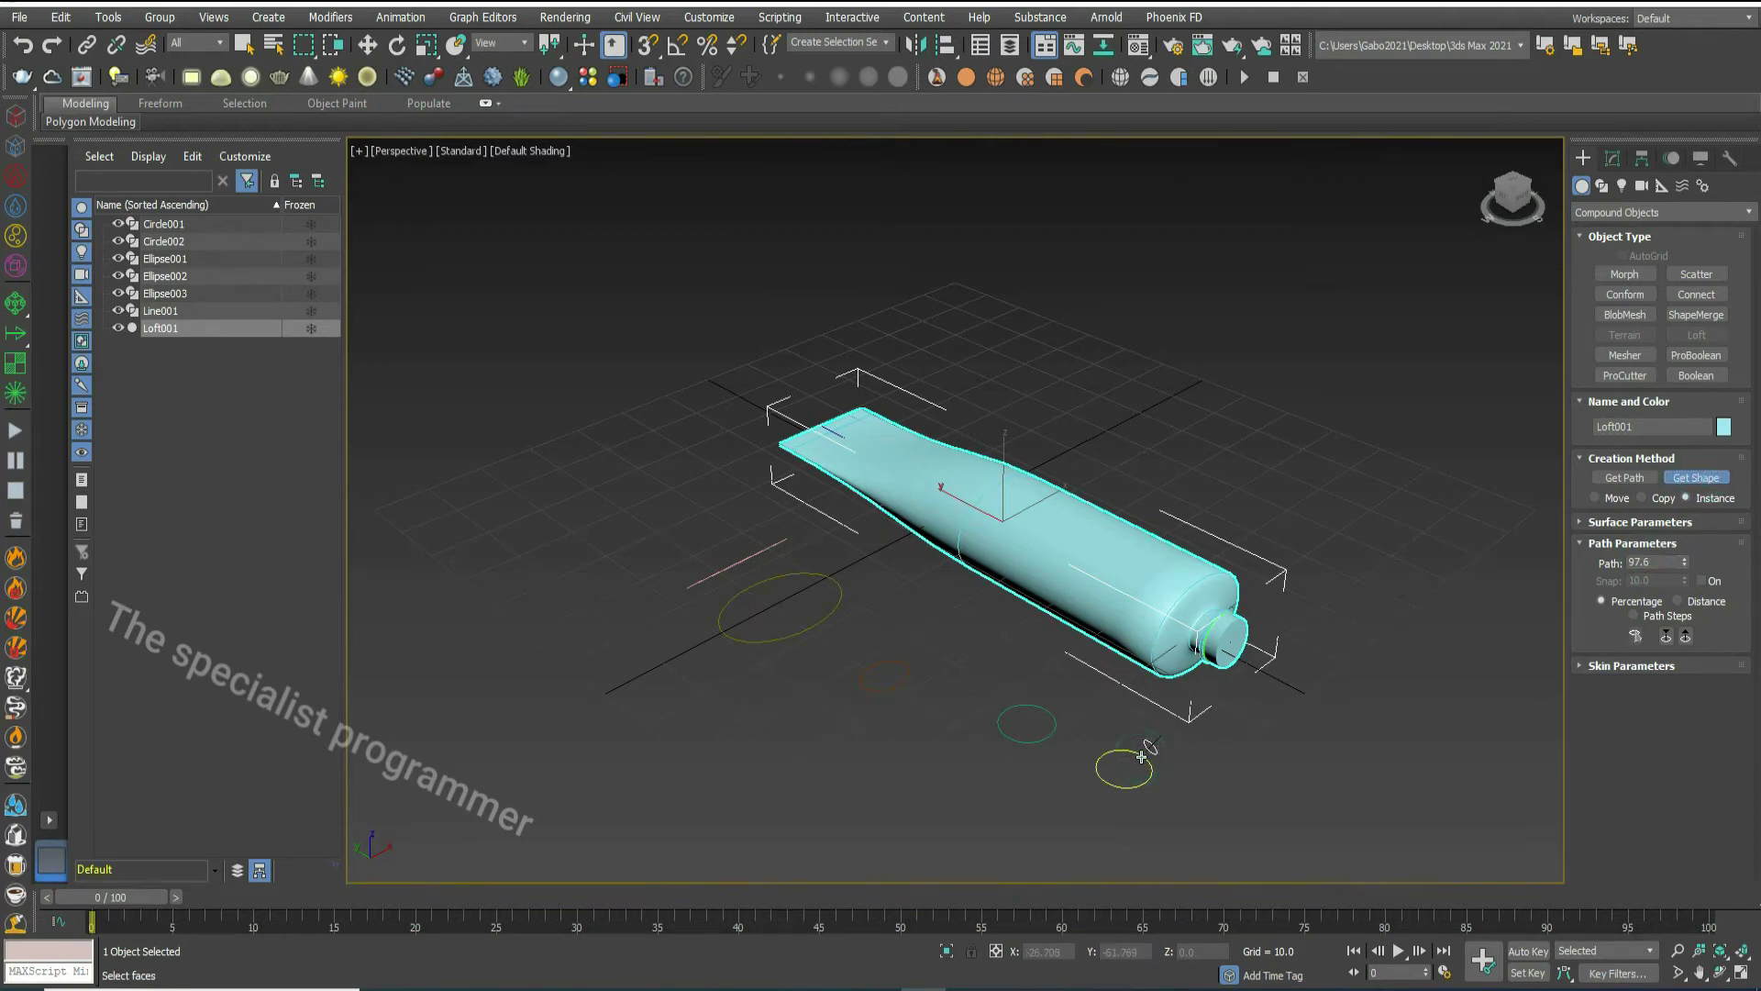
double_click(1643, 562)
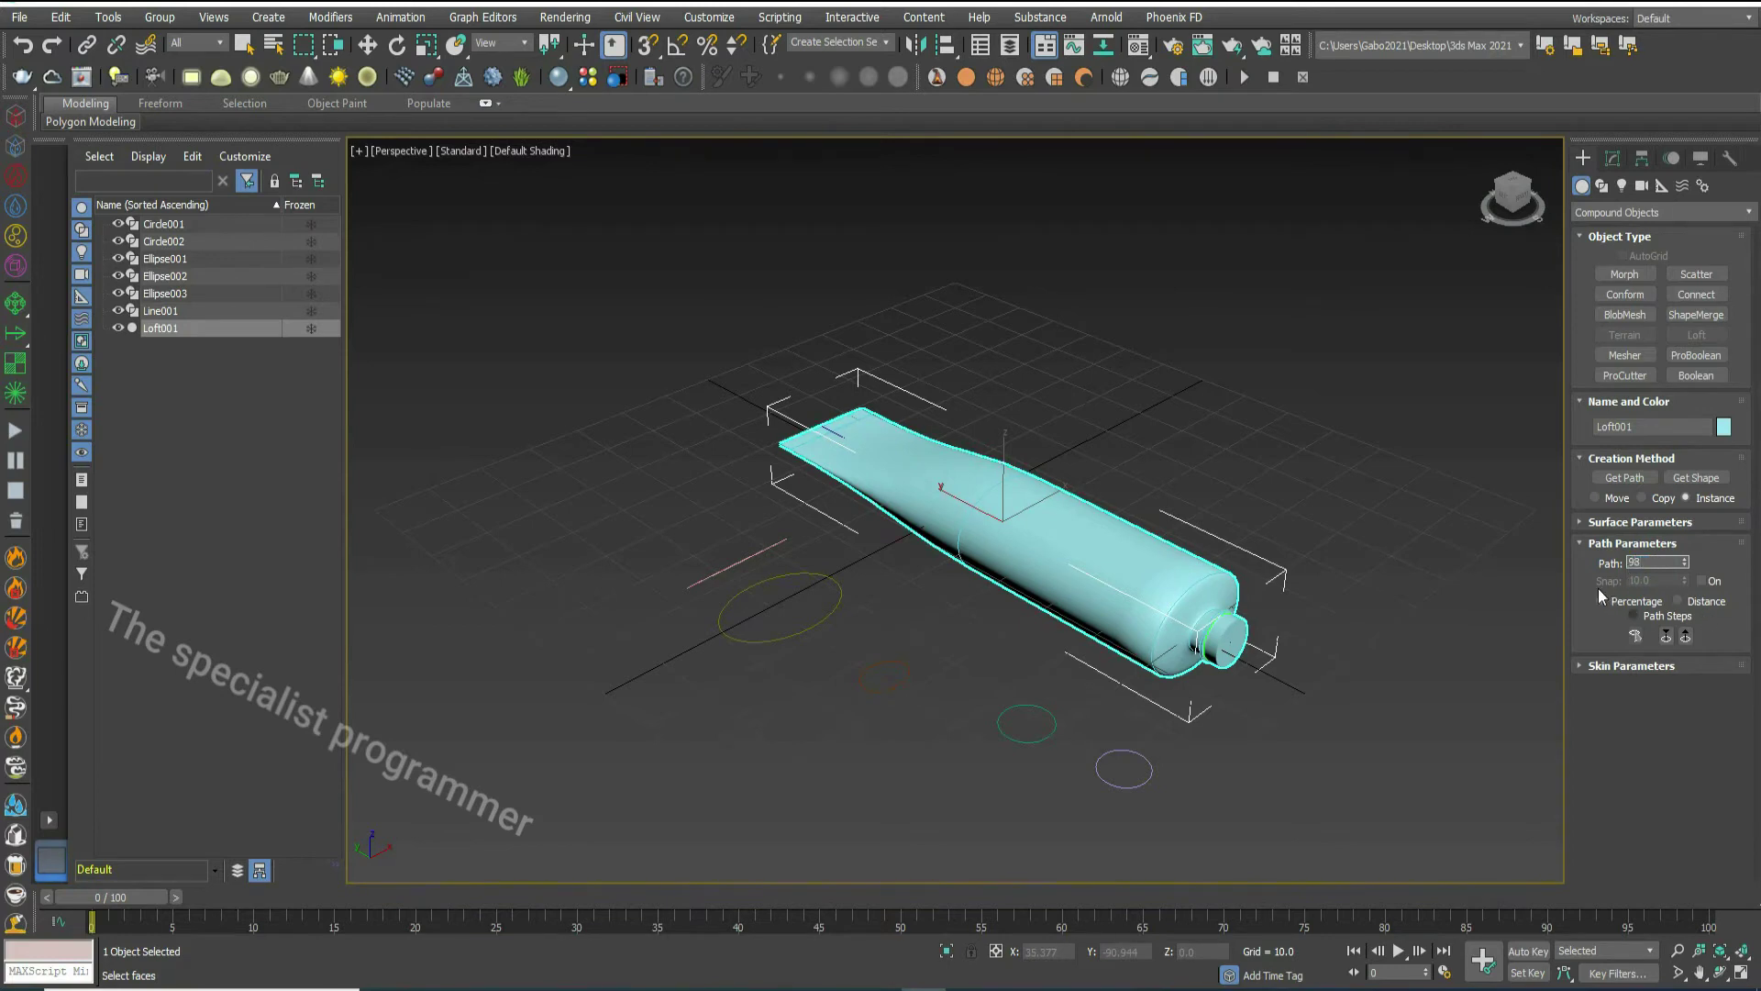
click(1692, 478)
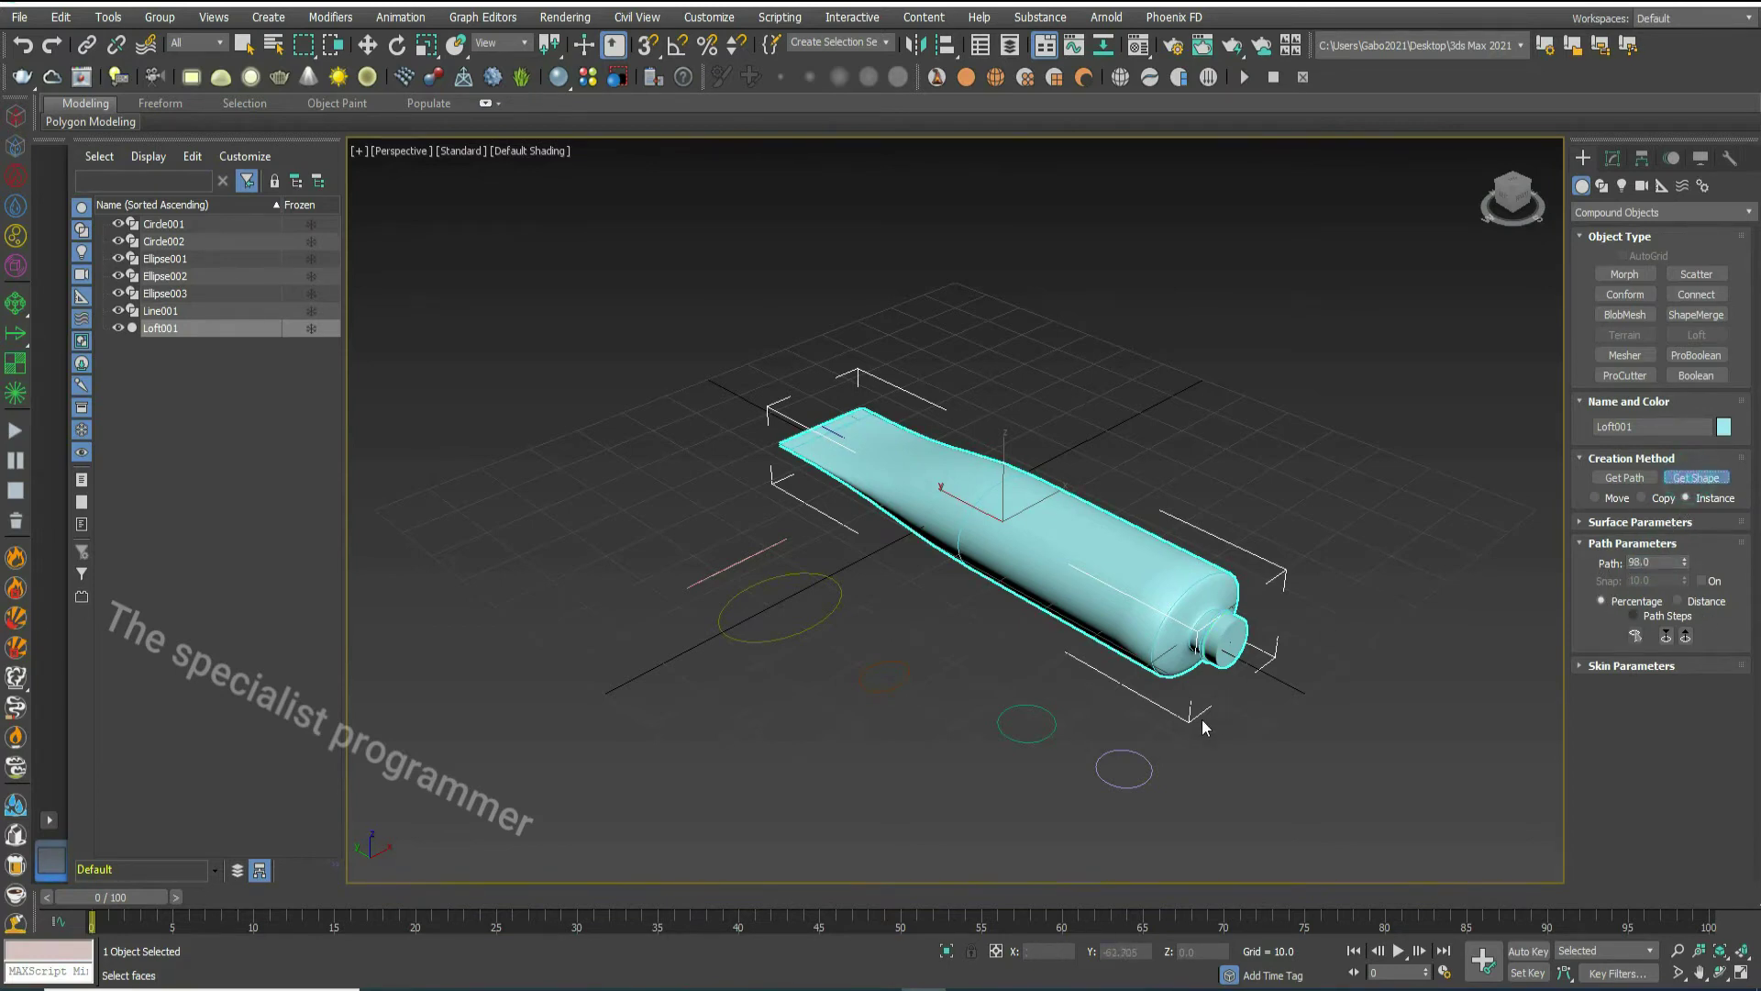
double_click(1653, 562)
click(1685, 557)
click(1687, 476)
click(1052, 713)
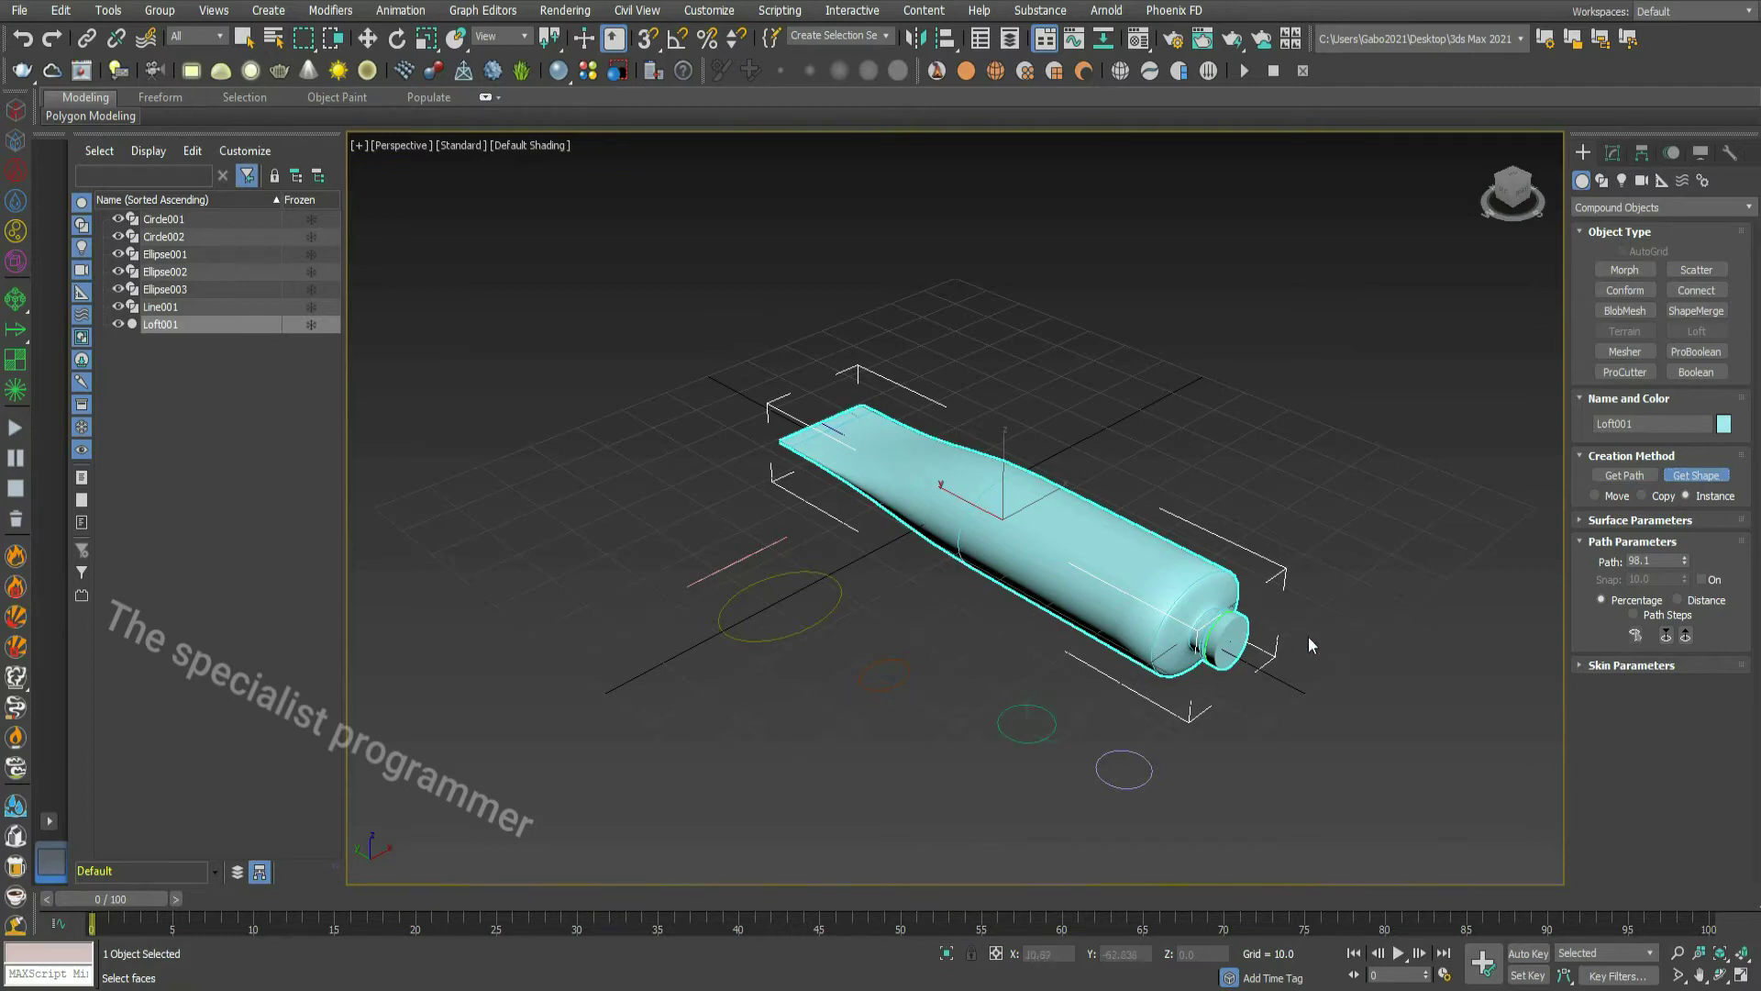
- Add the lower ellipse at path 98.6 and a circle at path 99.1
click(1655, 559)
click(1688, 477)
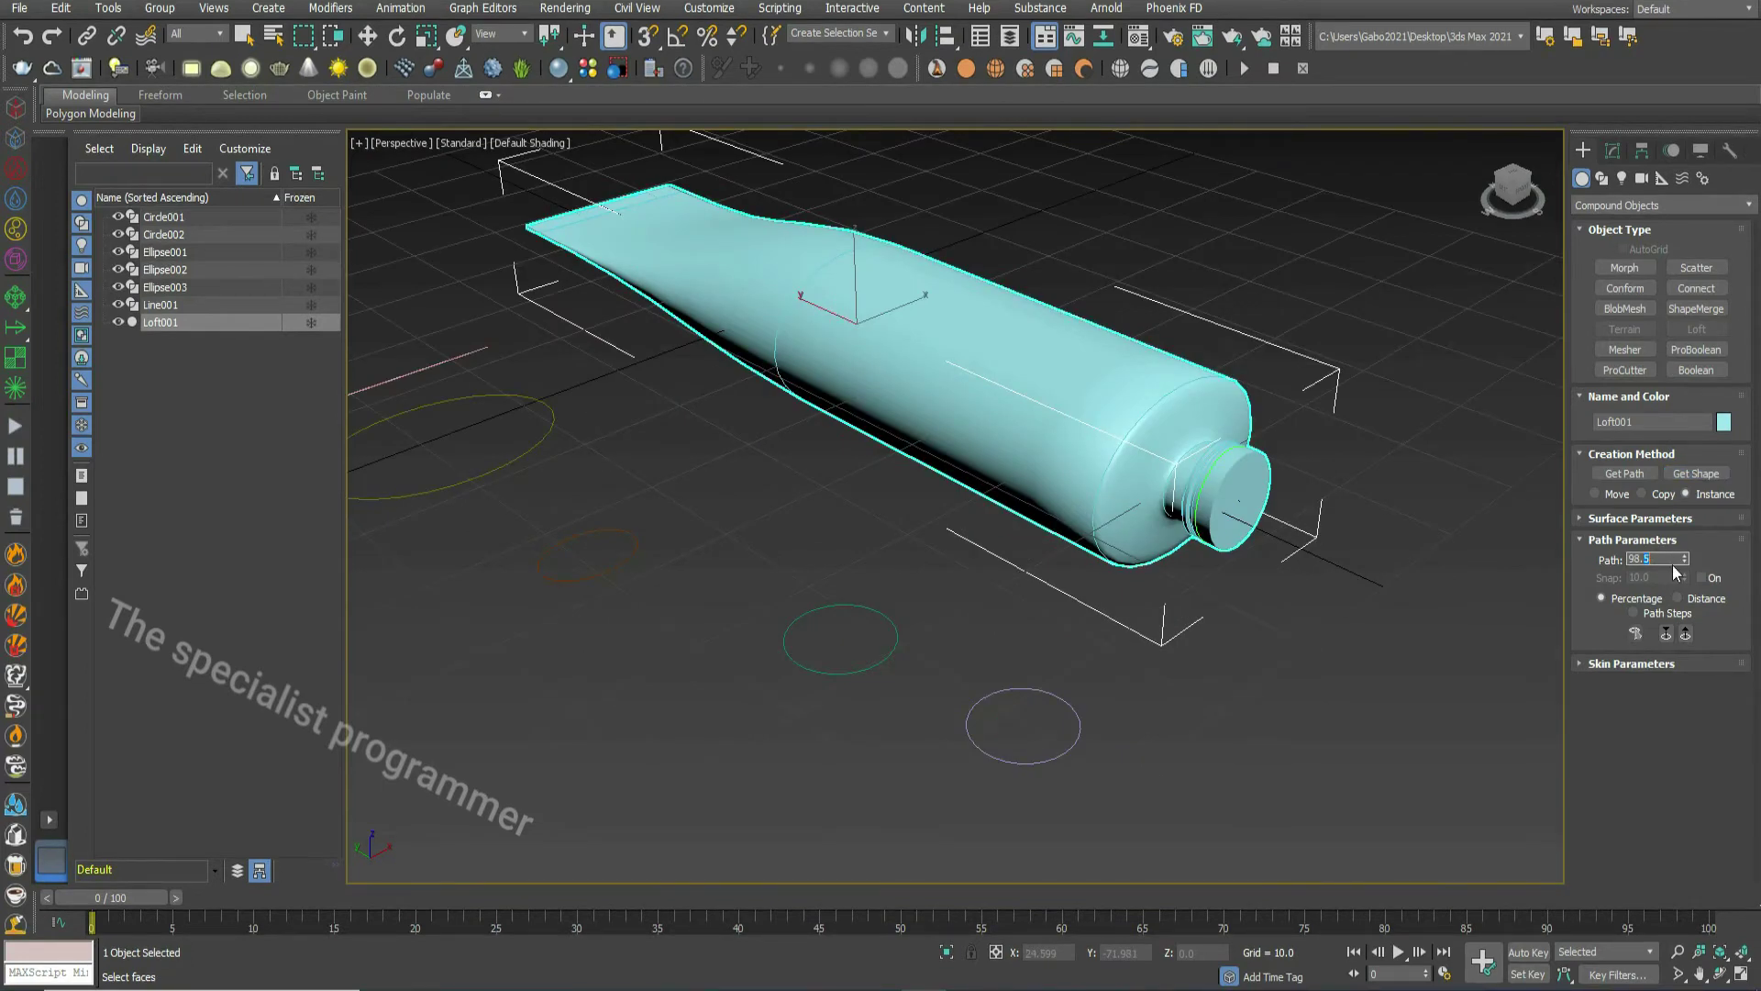
click(1696, 474)
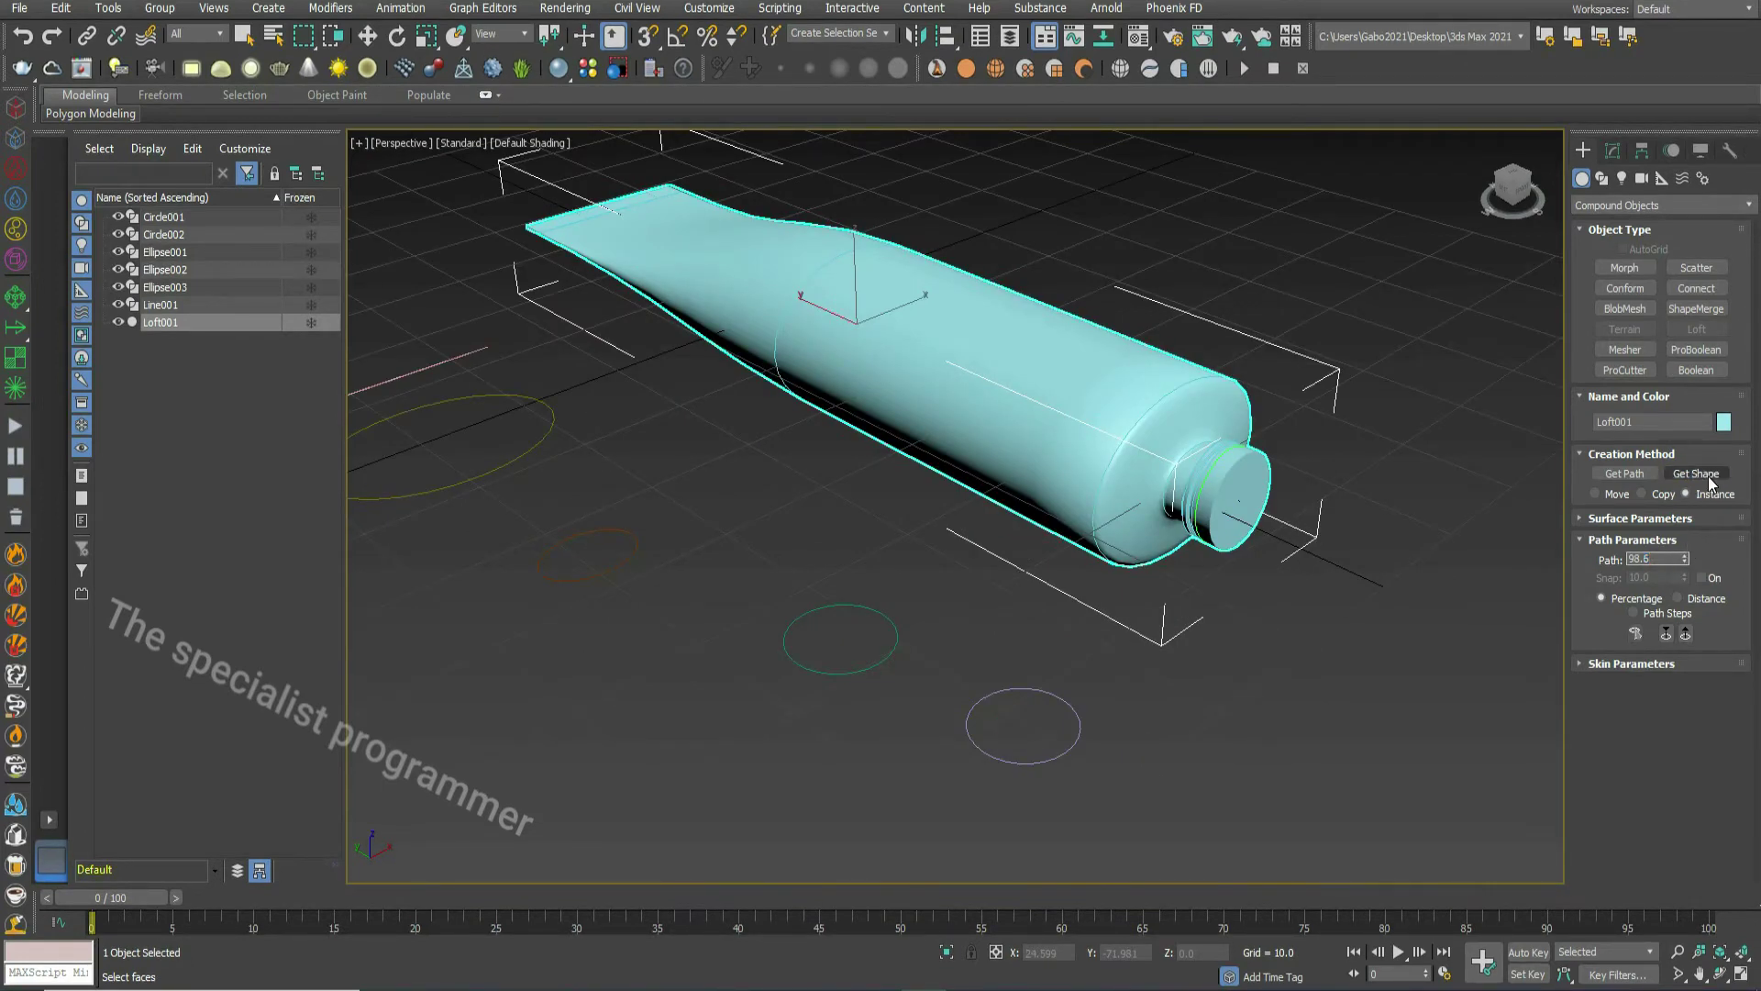
click(1021, 689)
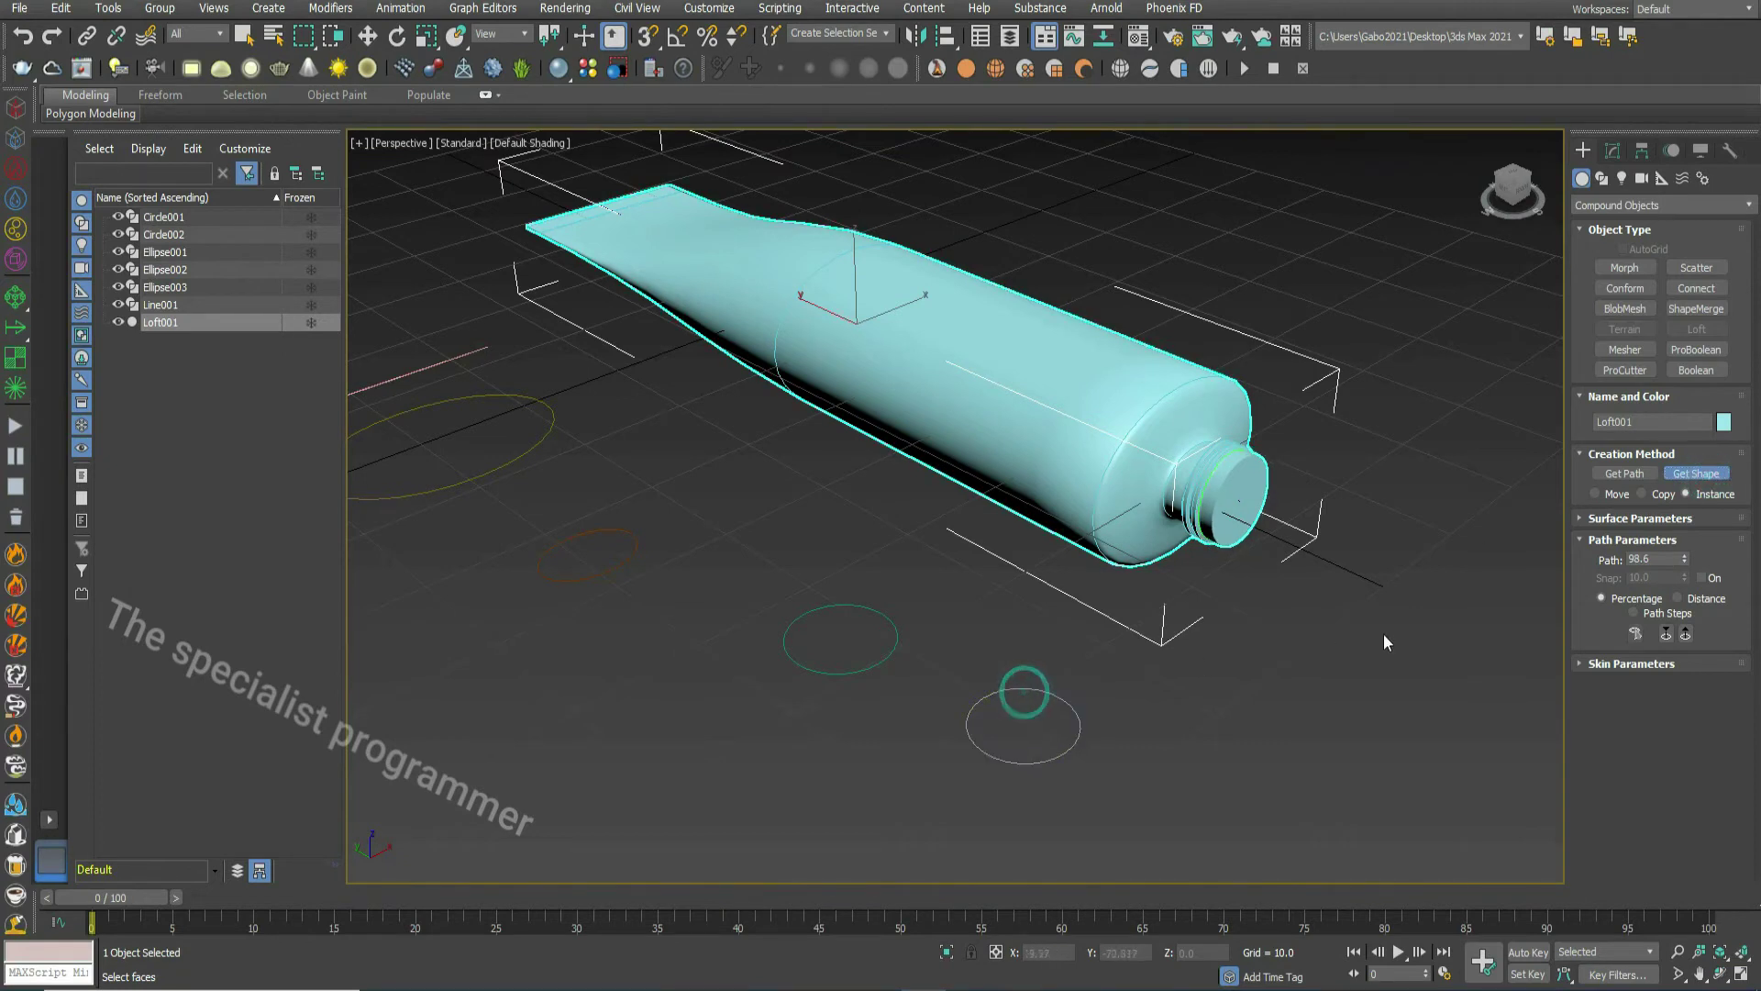
double_click(1640, 561)
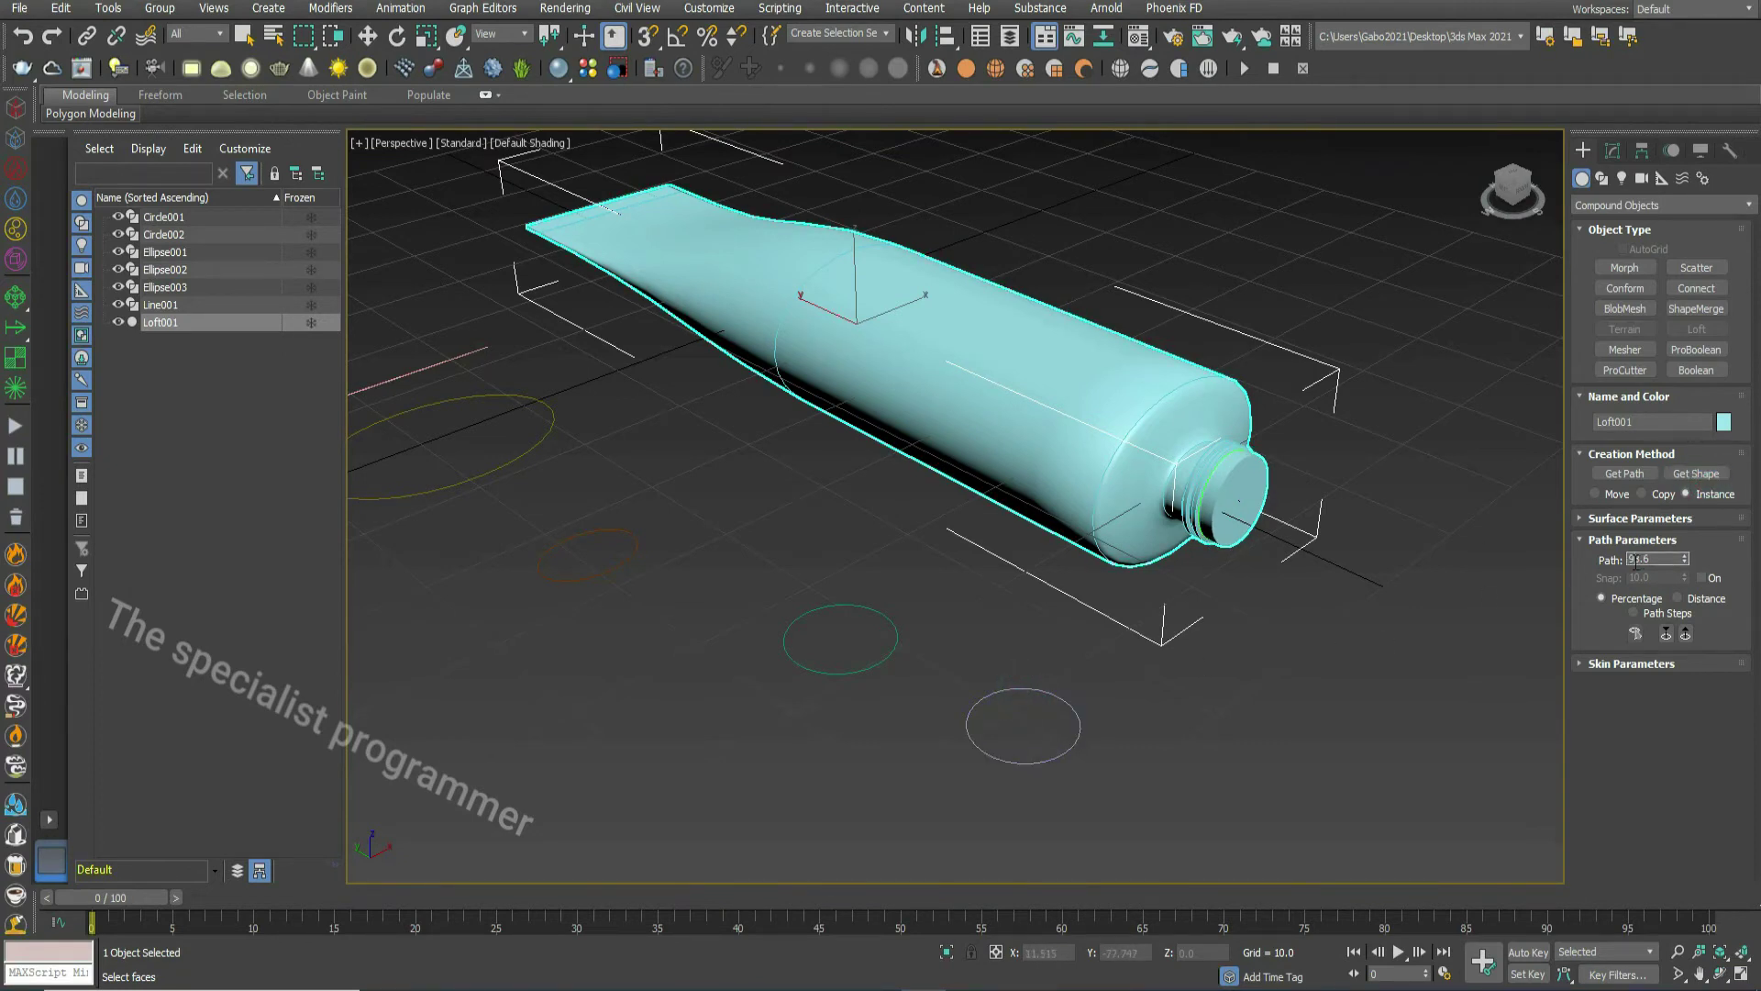
text(99)
click(1702, 475)
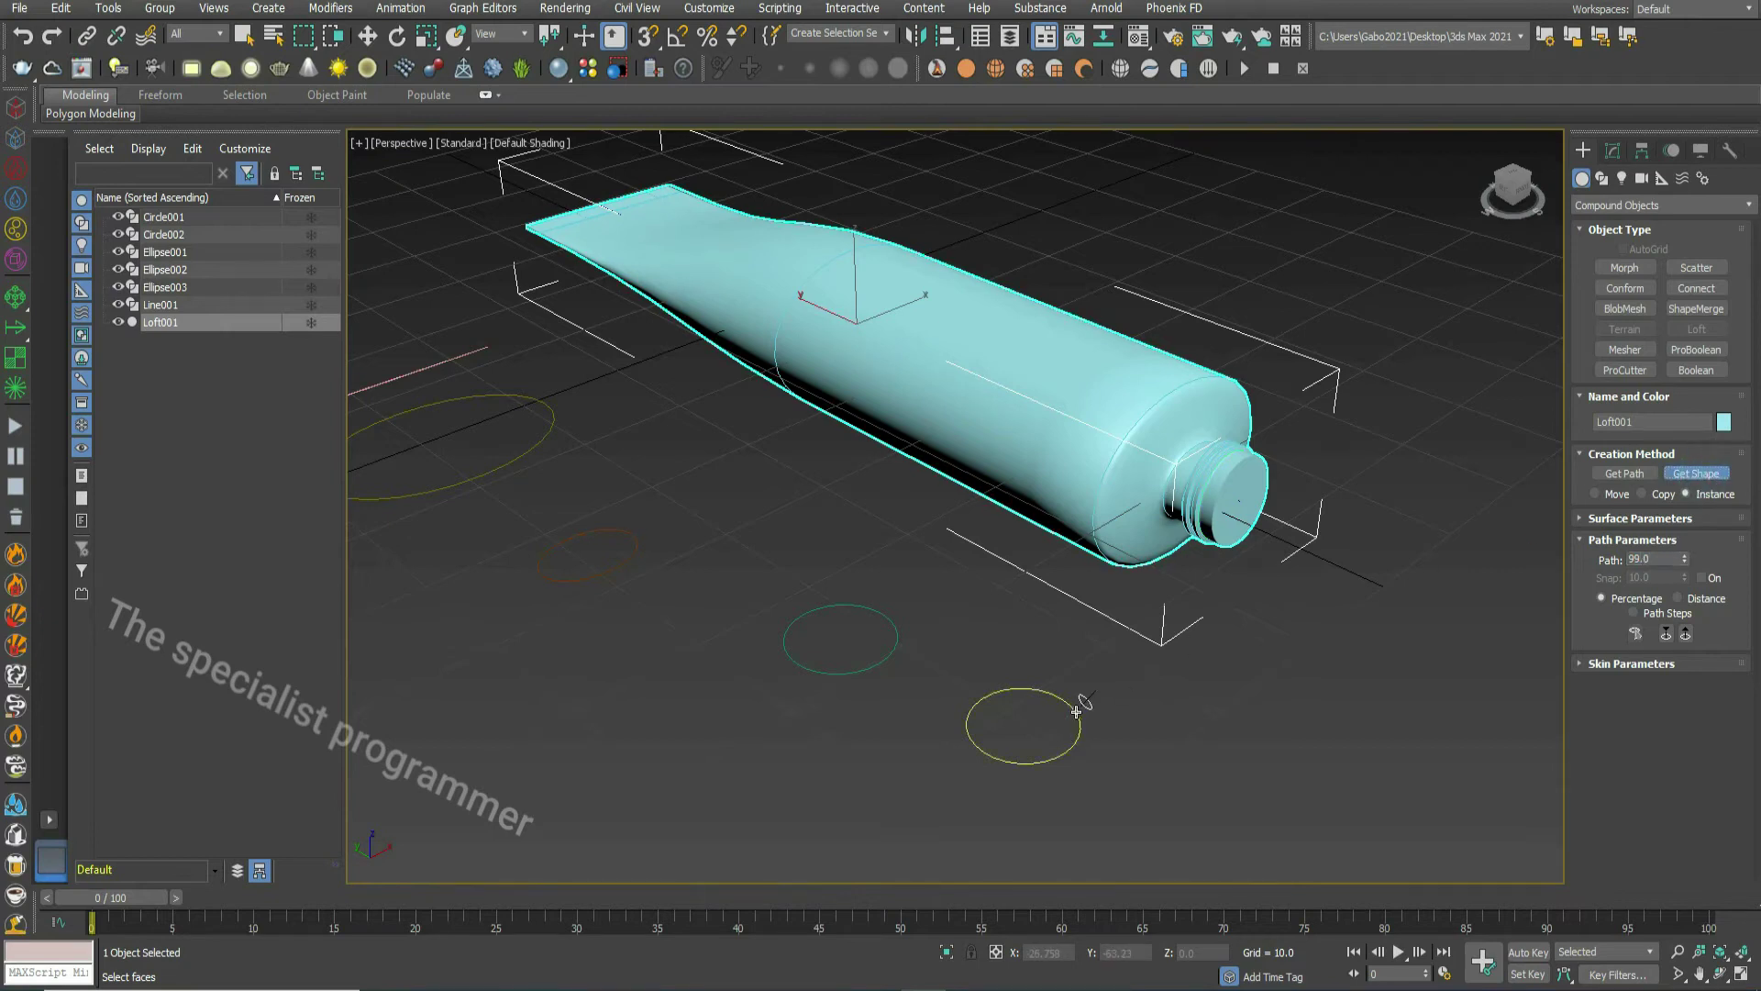
double_click(1646, 558)
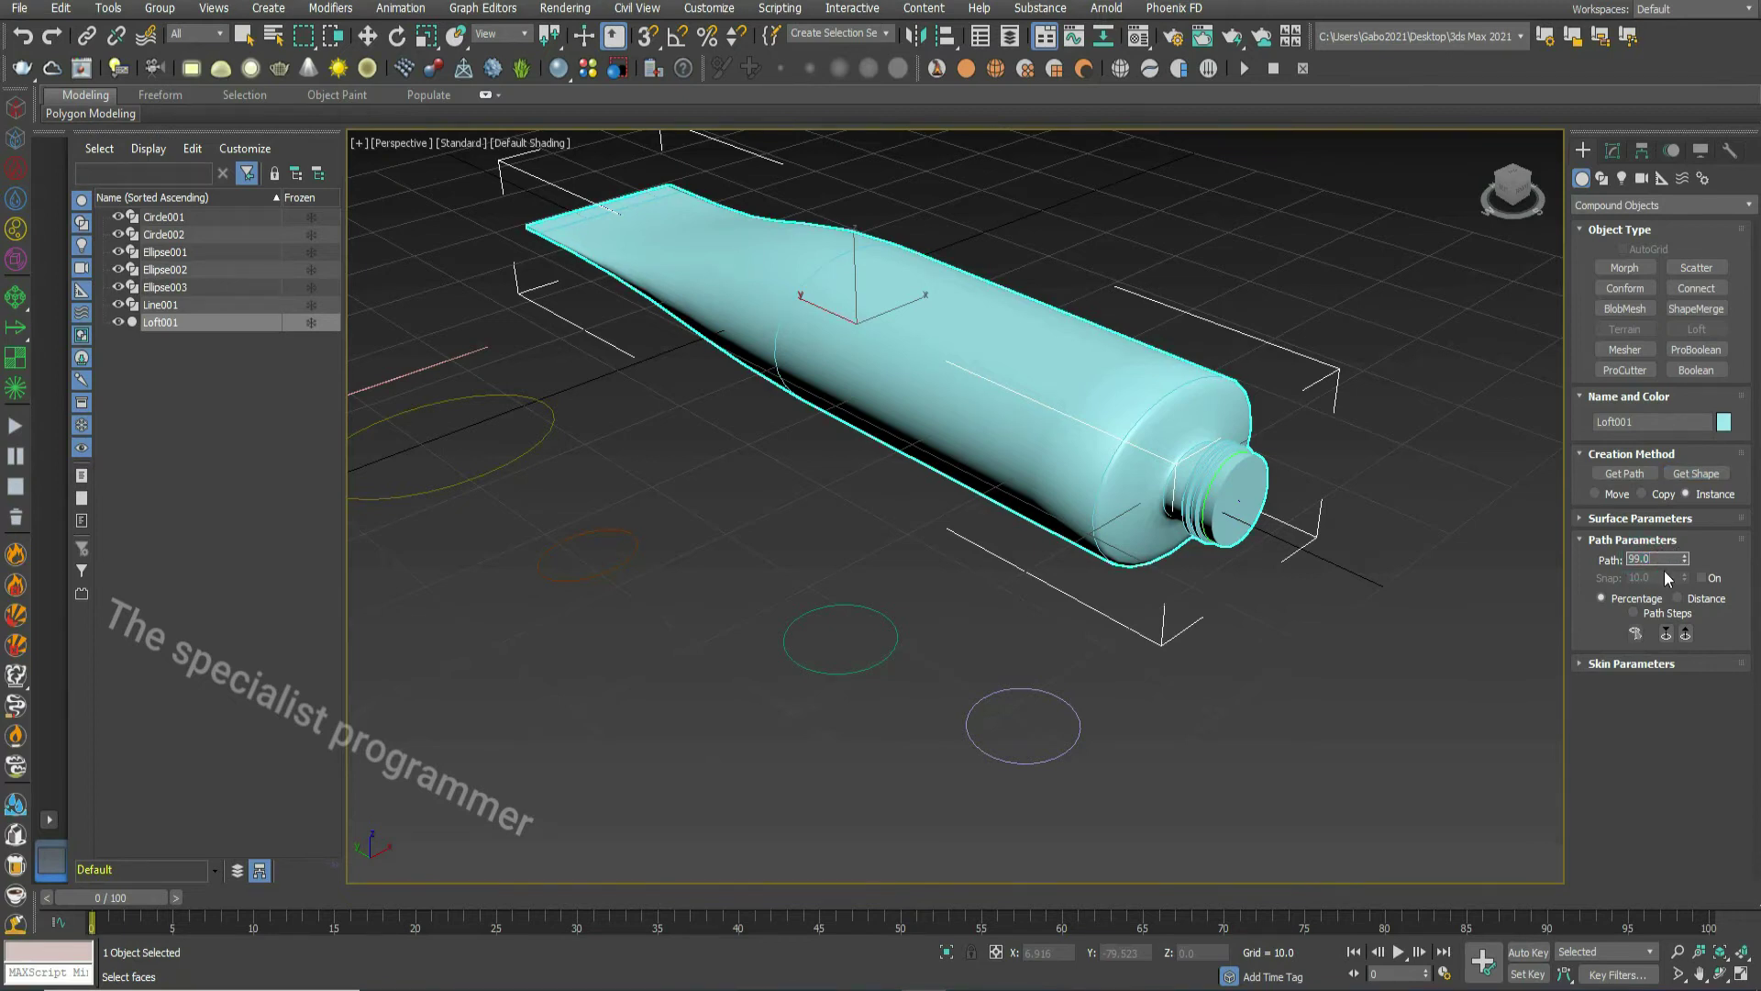
text(99.1)
click(1689, 475)
click(894, 635)
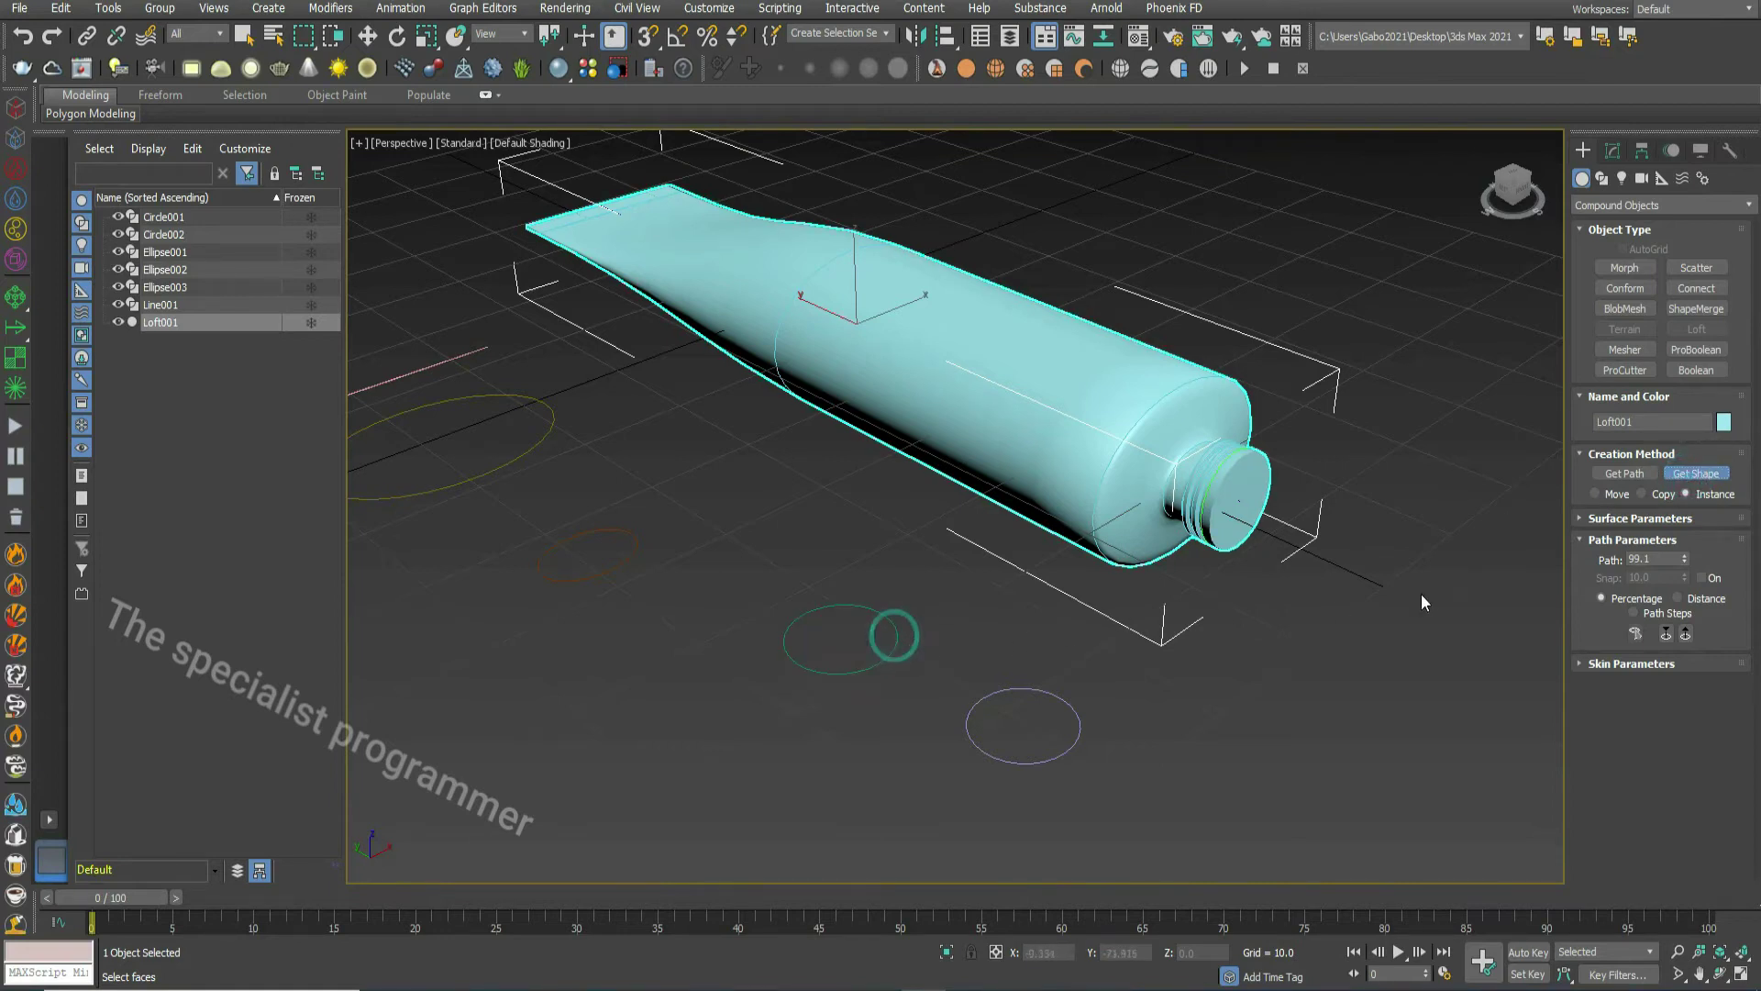
- Add a circle at 99.5, an ellipse at 99.6 and a final shape at 100
double_click(1647, 558)
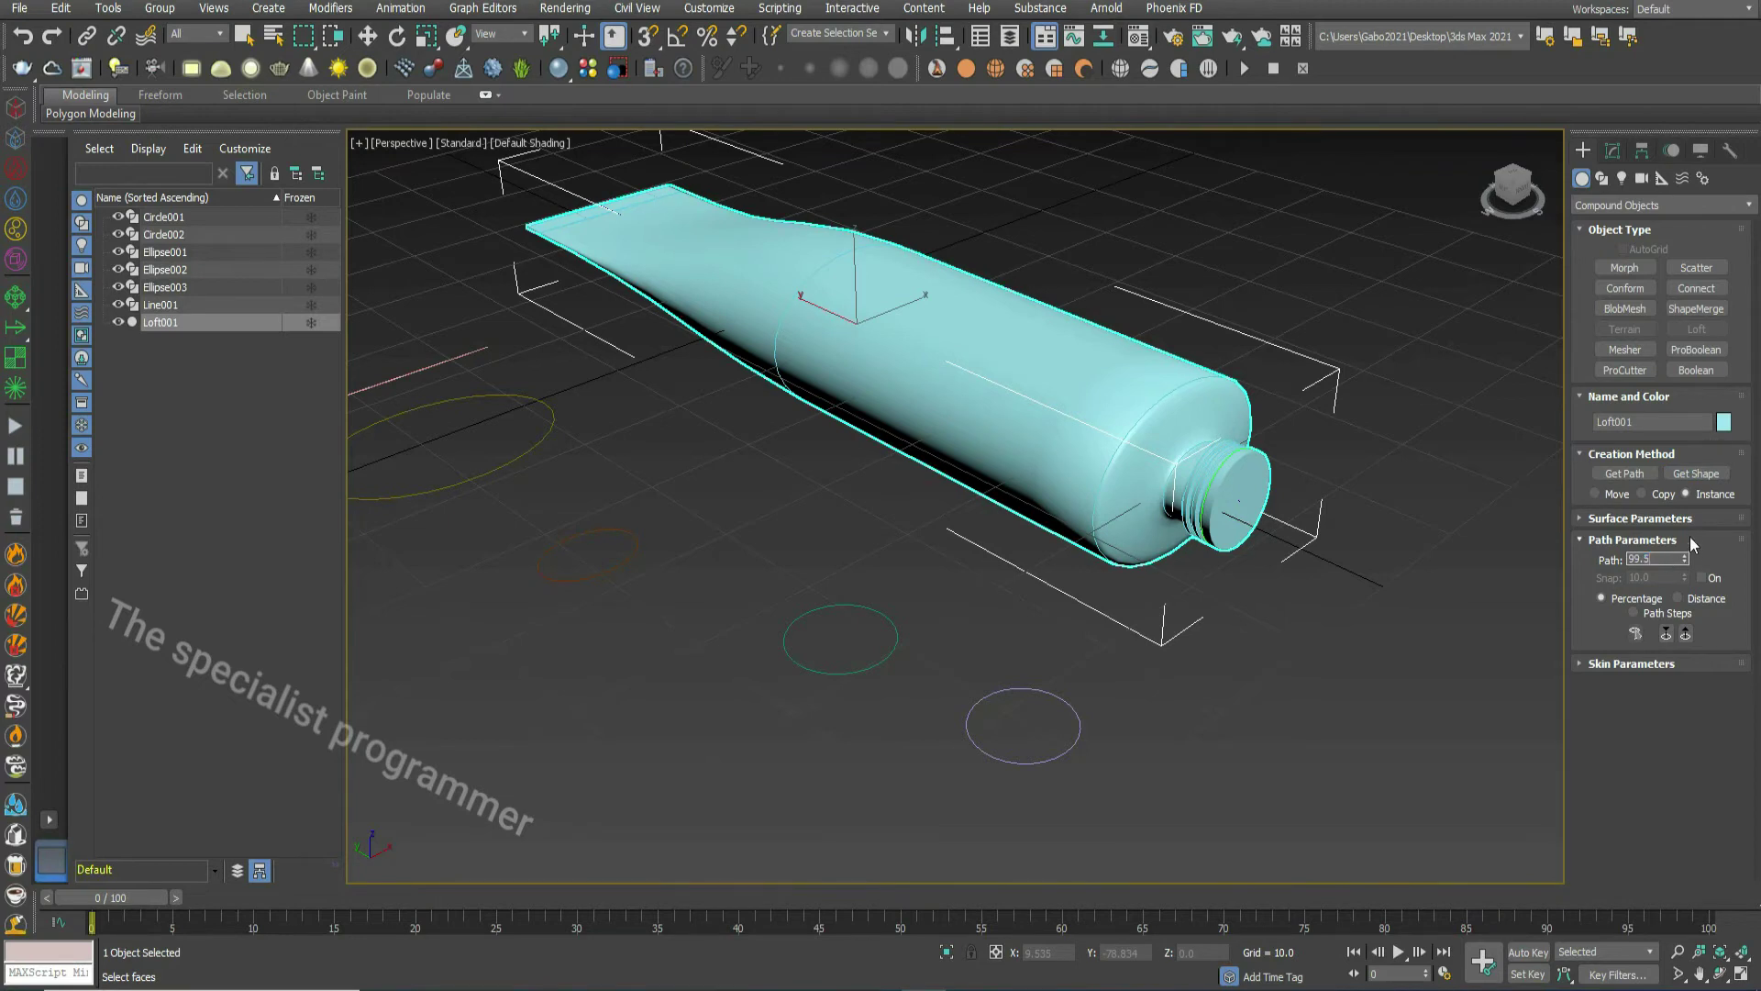
click(1697, 474)
click(897, 644)
double_click(1647, 559)
click(1696, 472)
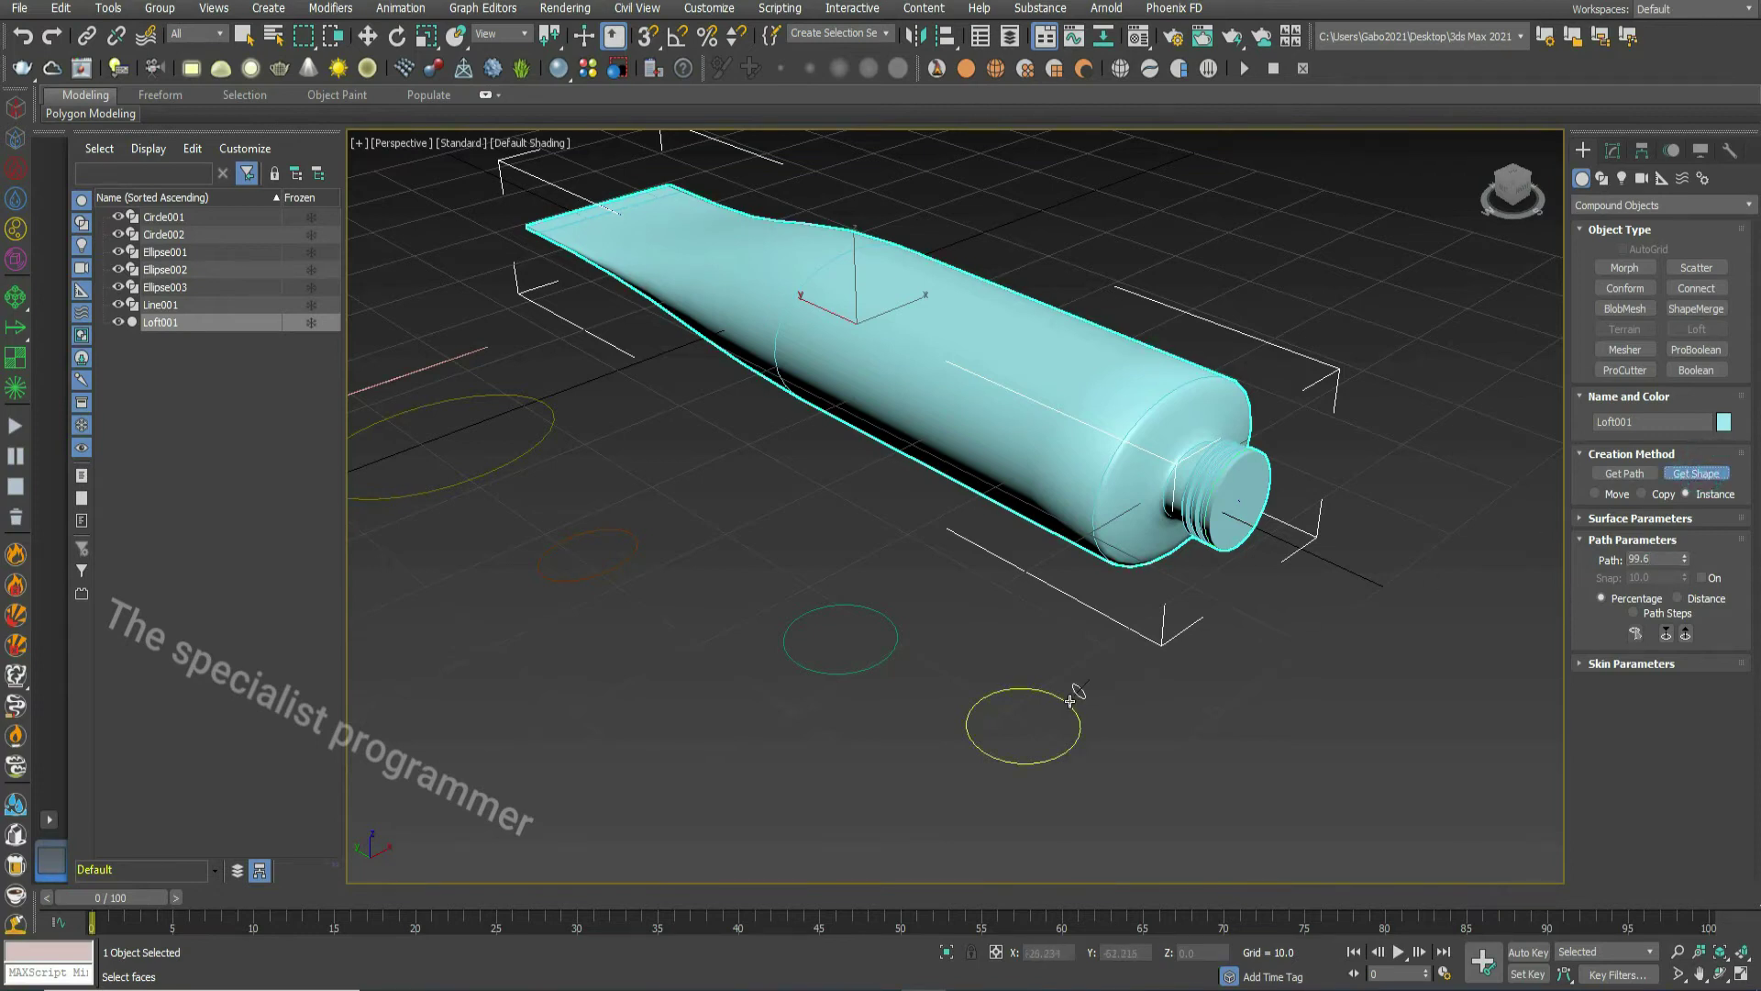
click(1070, 698)
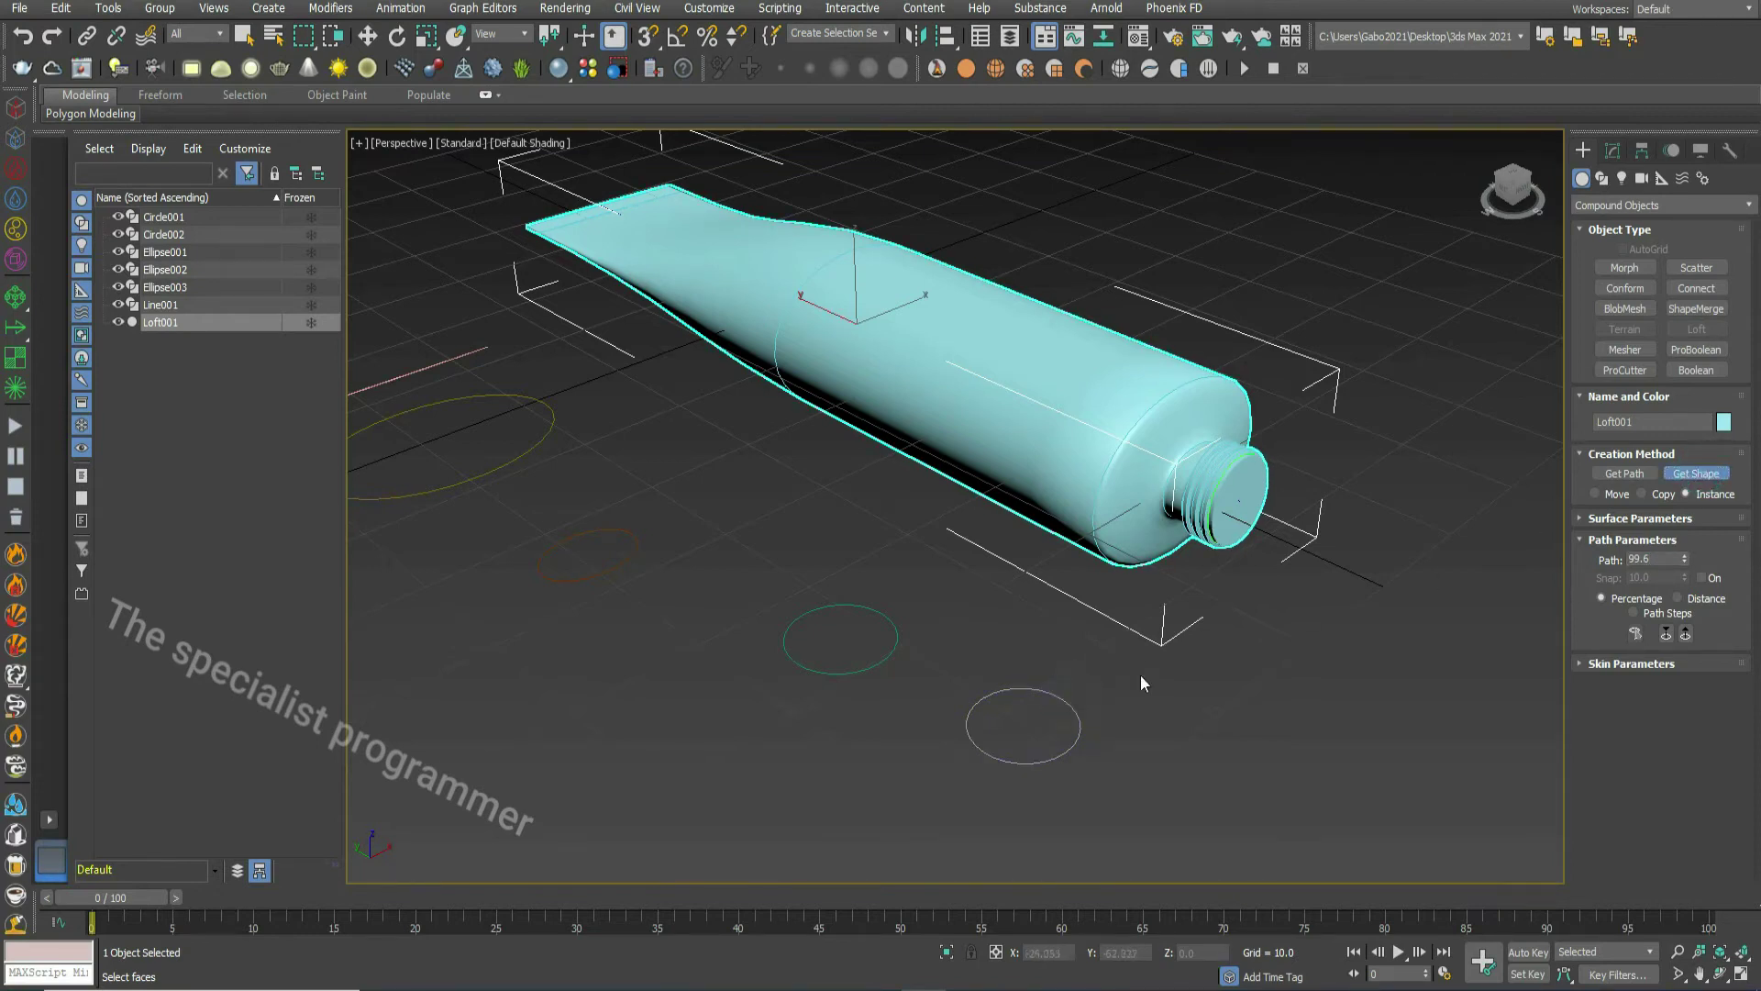
click(1649, 557)
click(1700, 475)
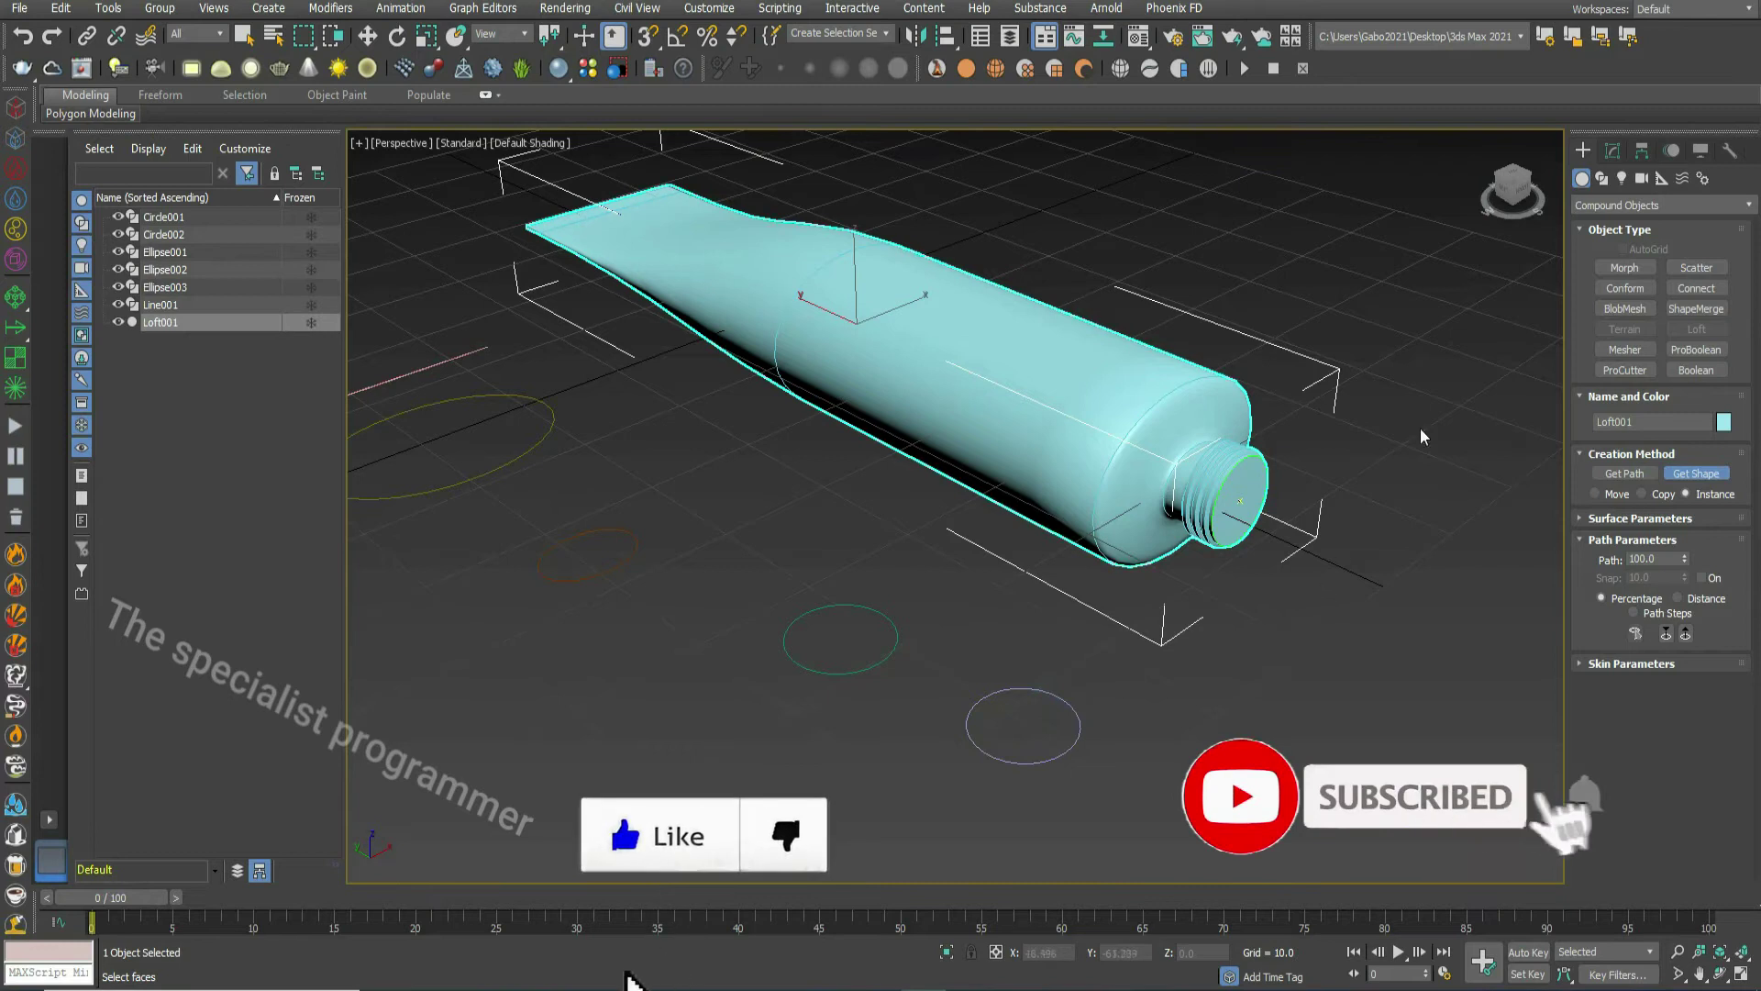
mouse_move(1514, 191)
mouse_down()
mouse_move(1450, 209)
mouse_move(1507, 191)
mouse_up()
alt+middle_drag(1119, 555, 1101, 550)
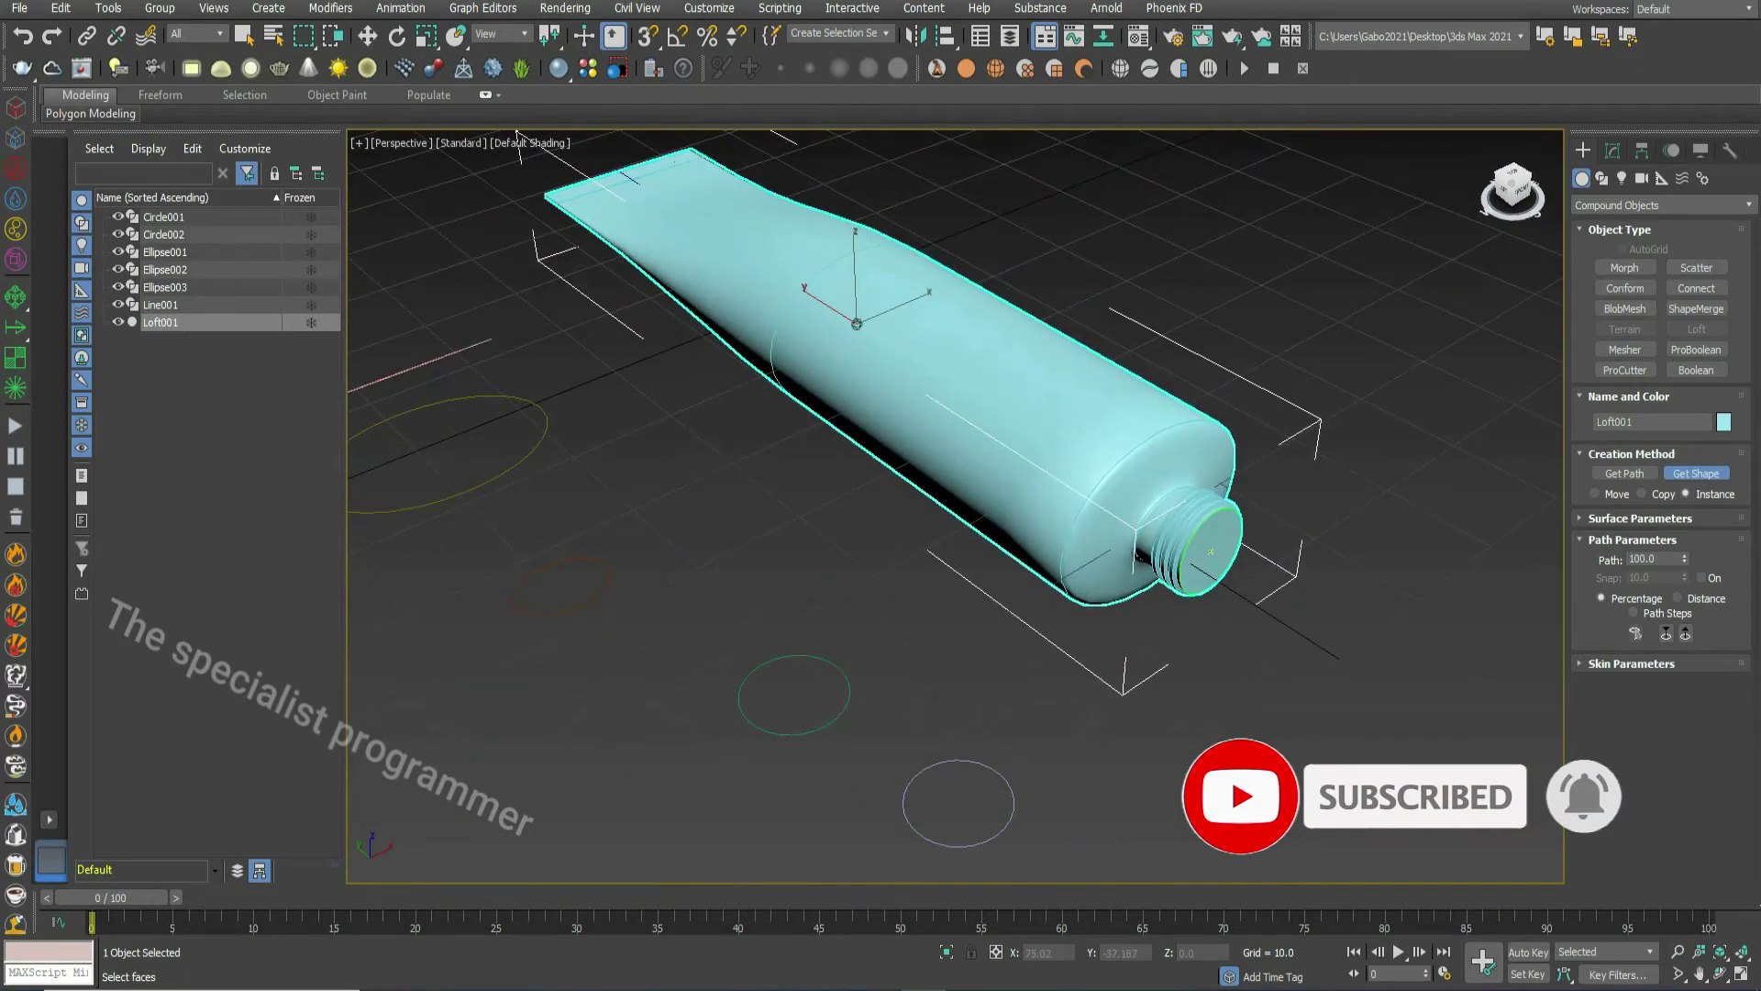
- Convert the tube to an Editable Poly and switch to Polygon sub-object level
key(w)
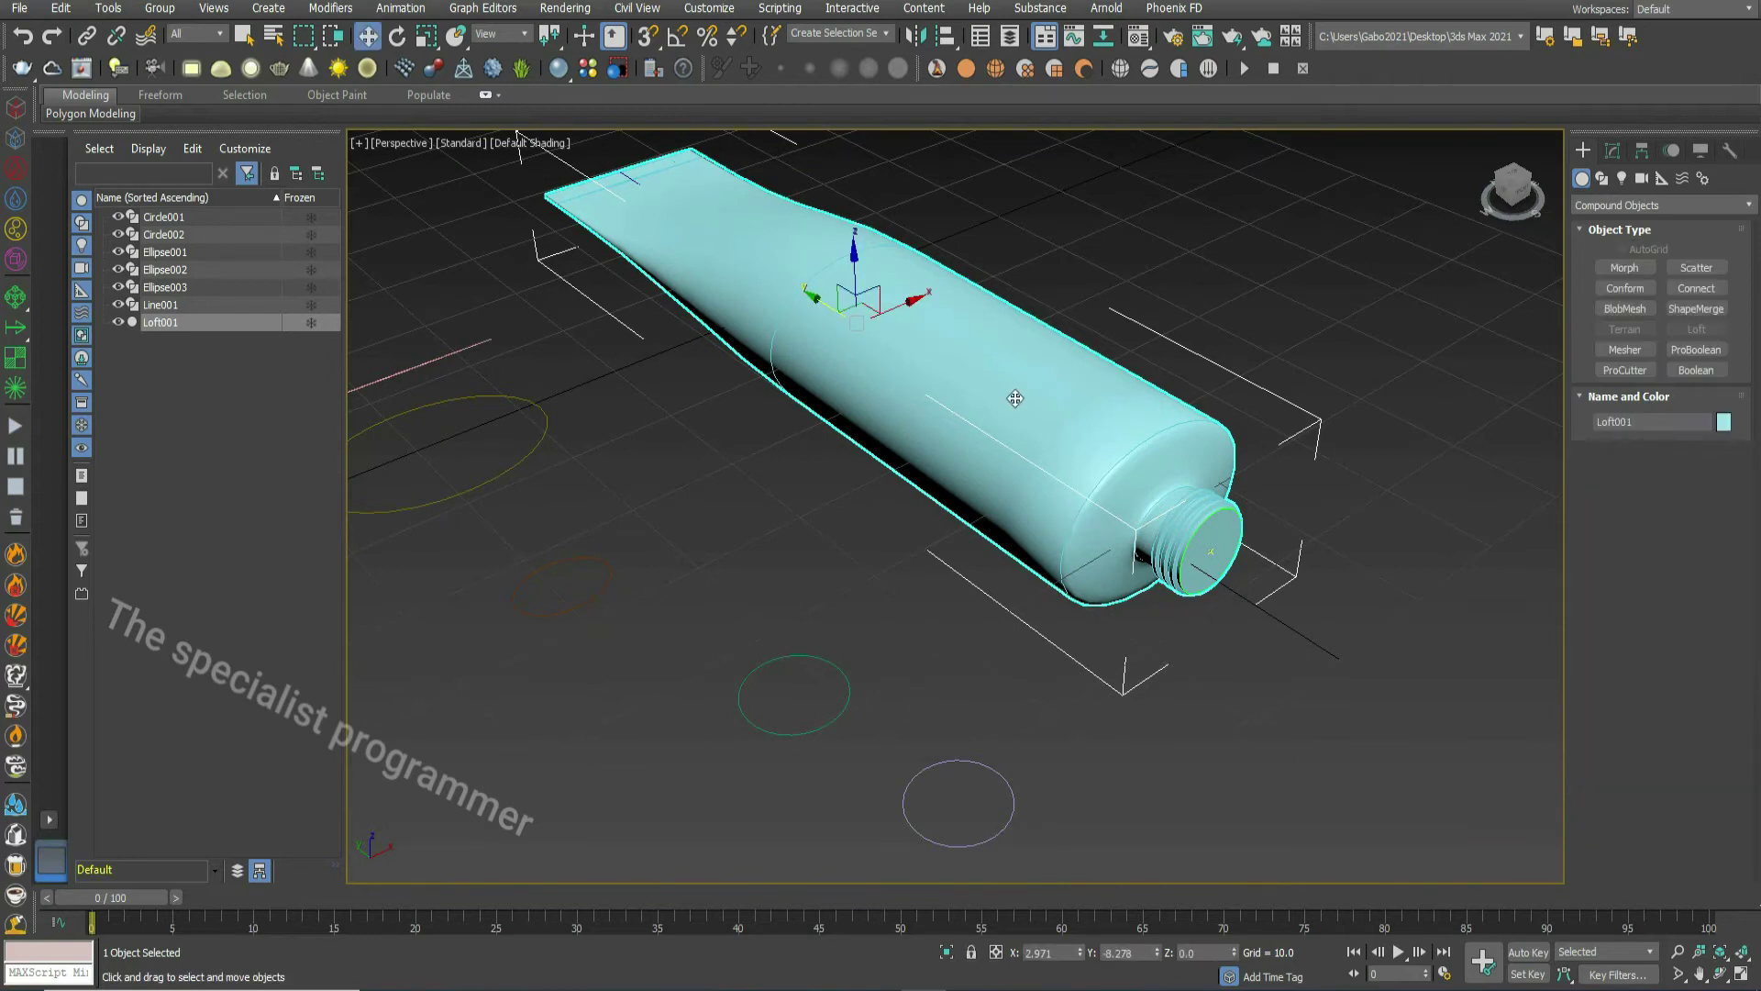
right_click(1012, 400)
mouse_move(1070, 590)
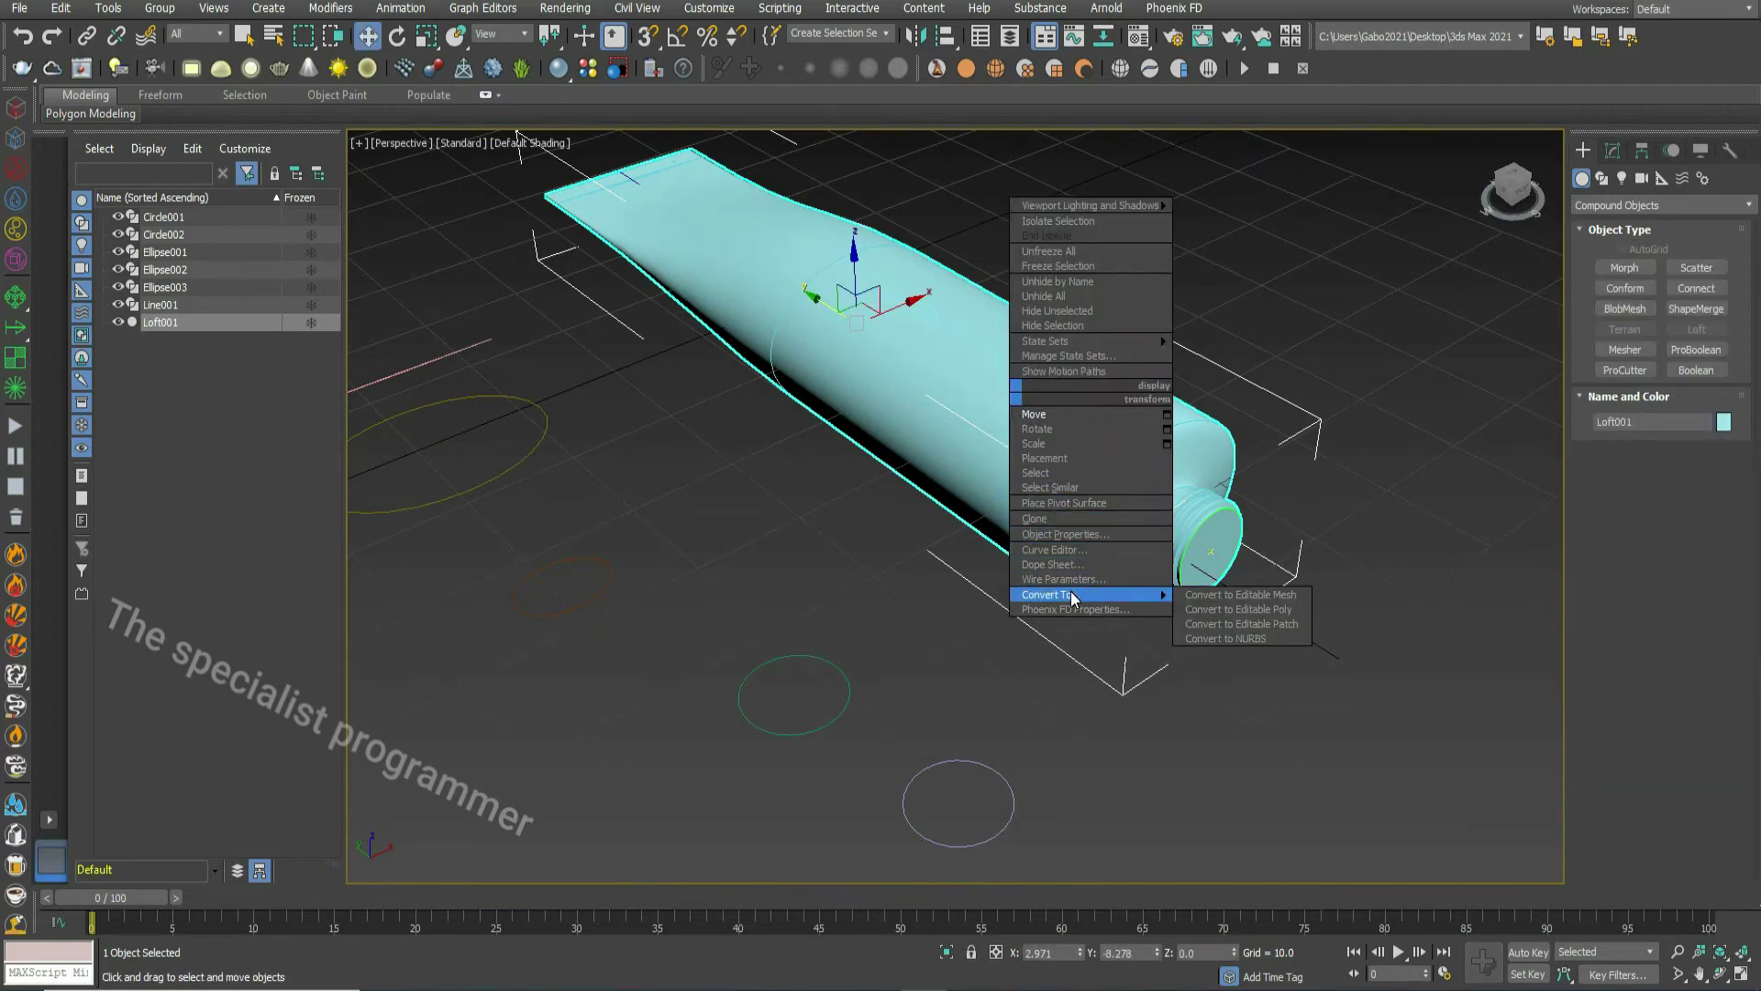
click(1236, 609)
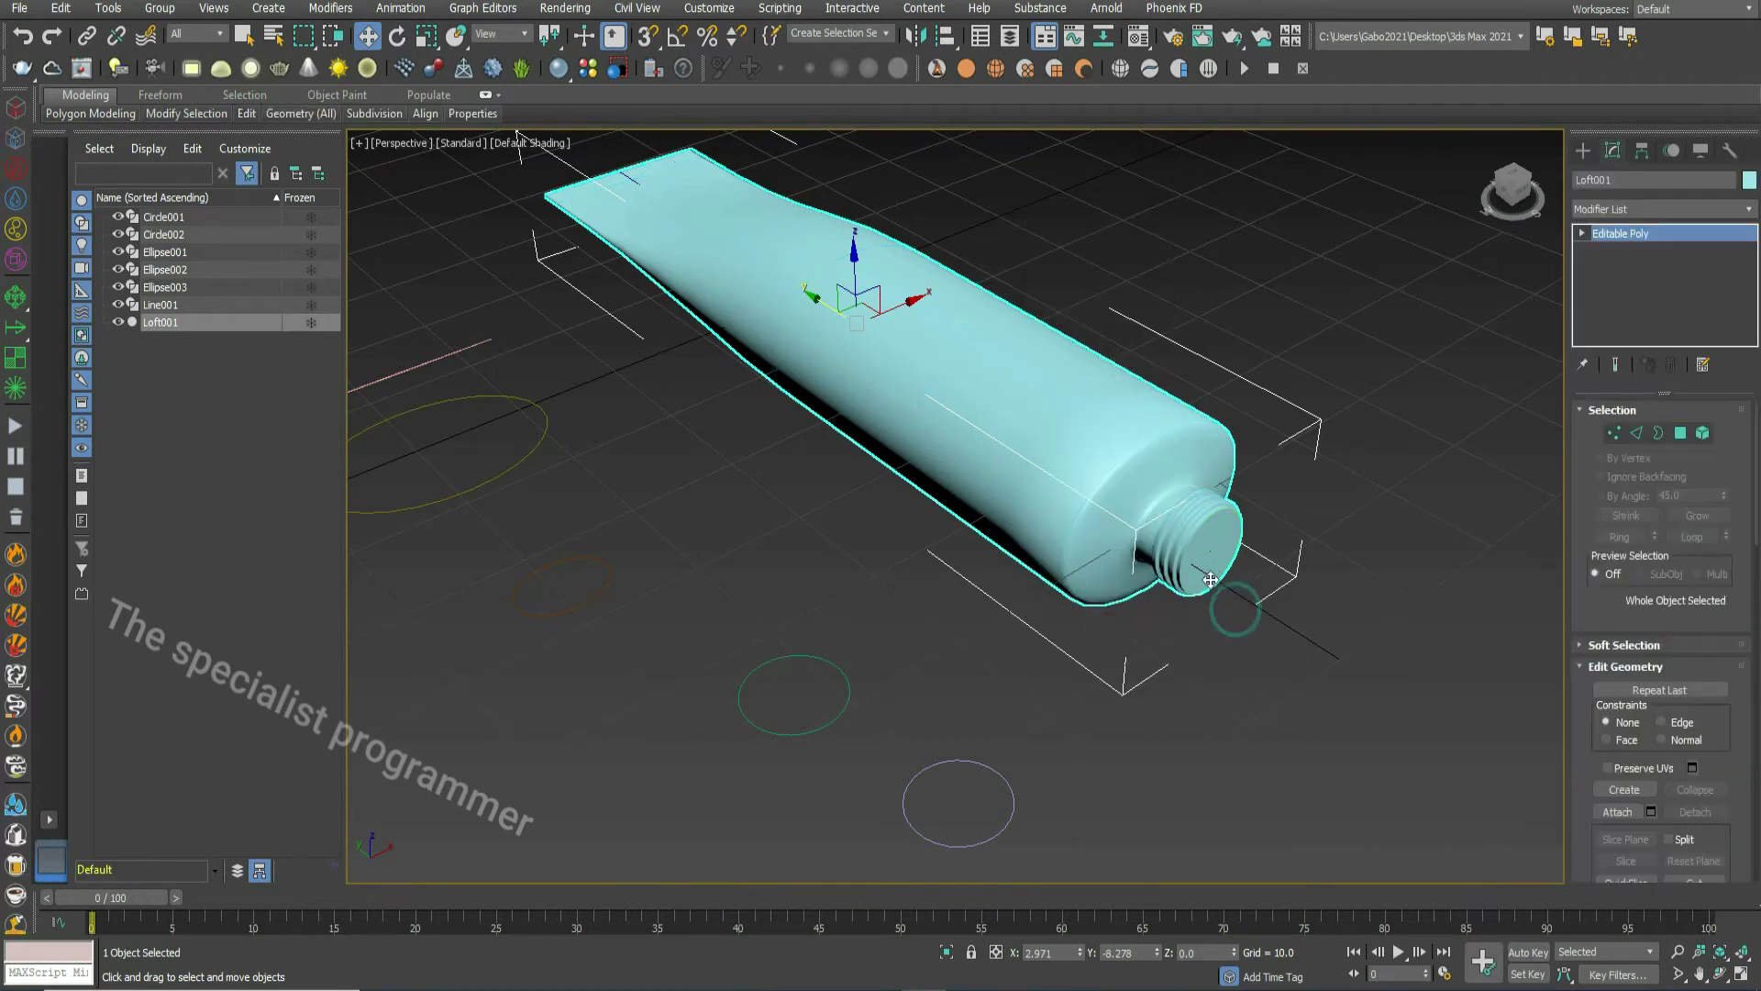
click(1582, 232)
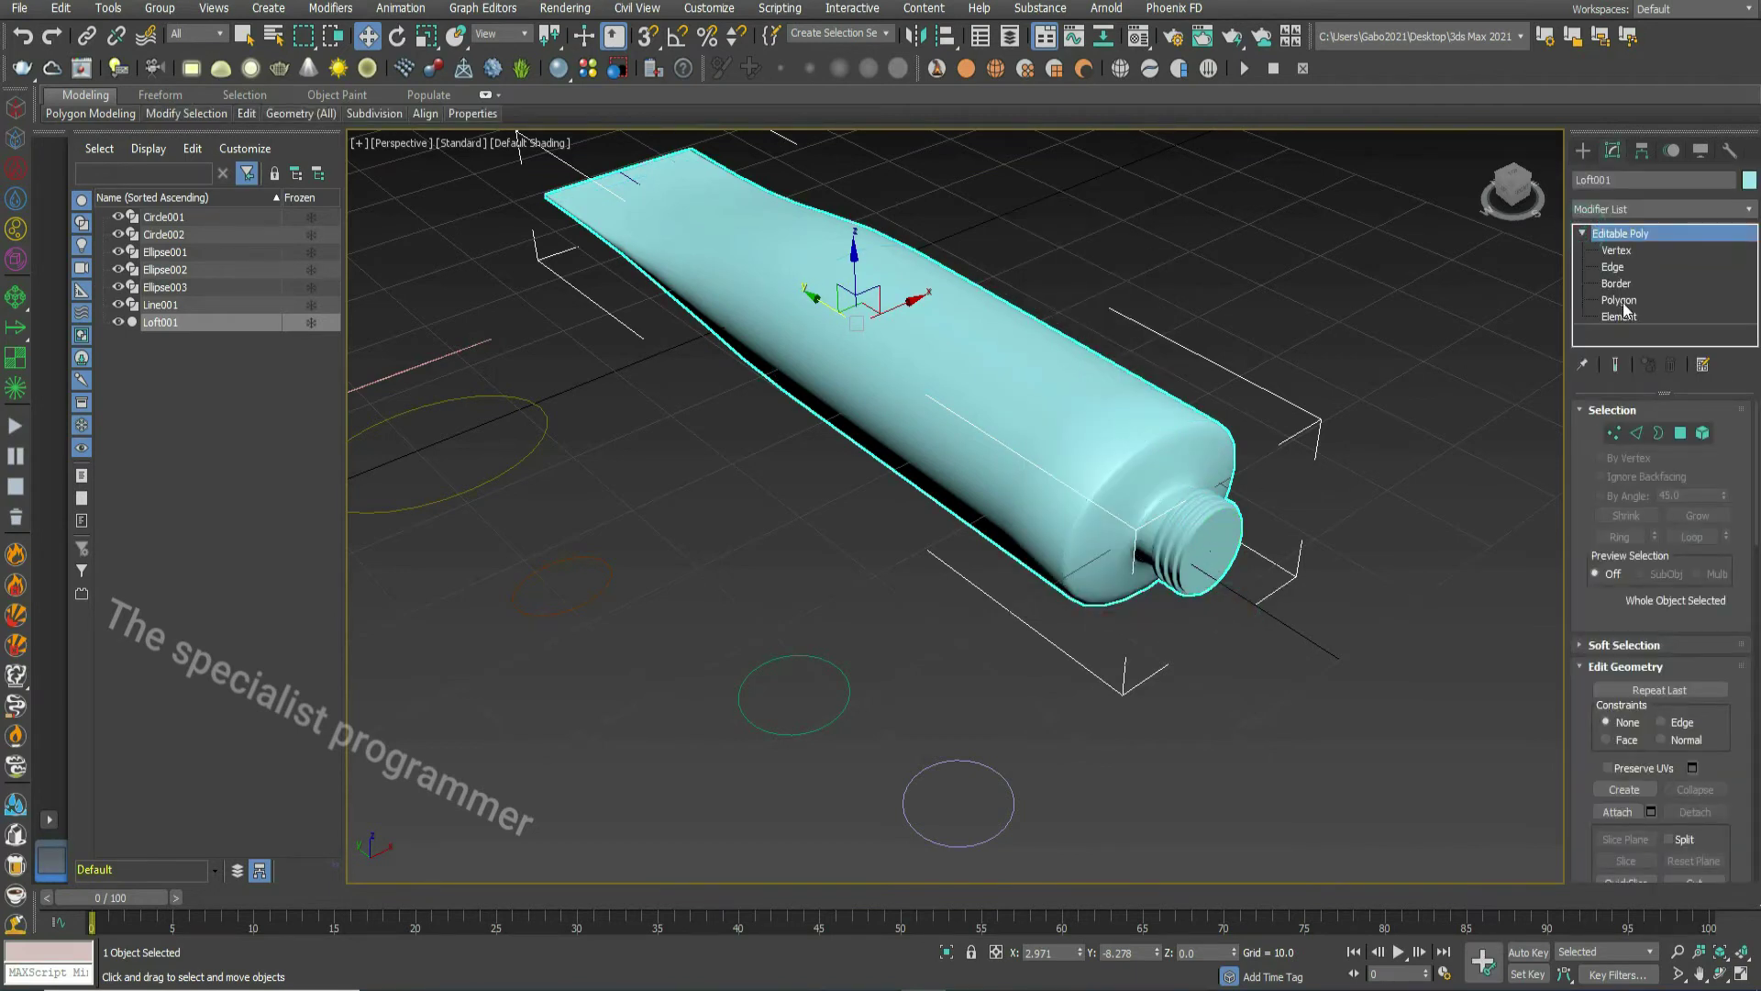
click(1618, 300)
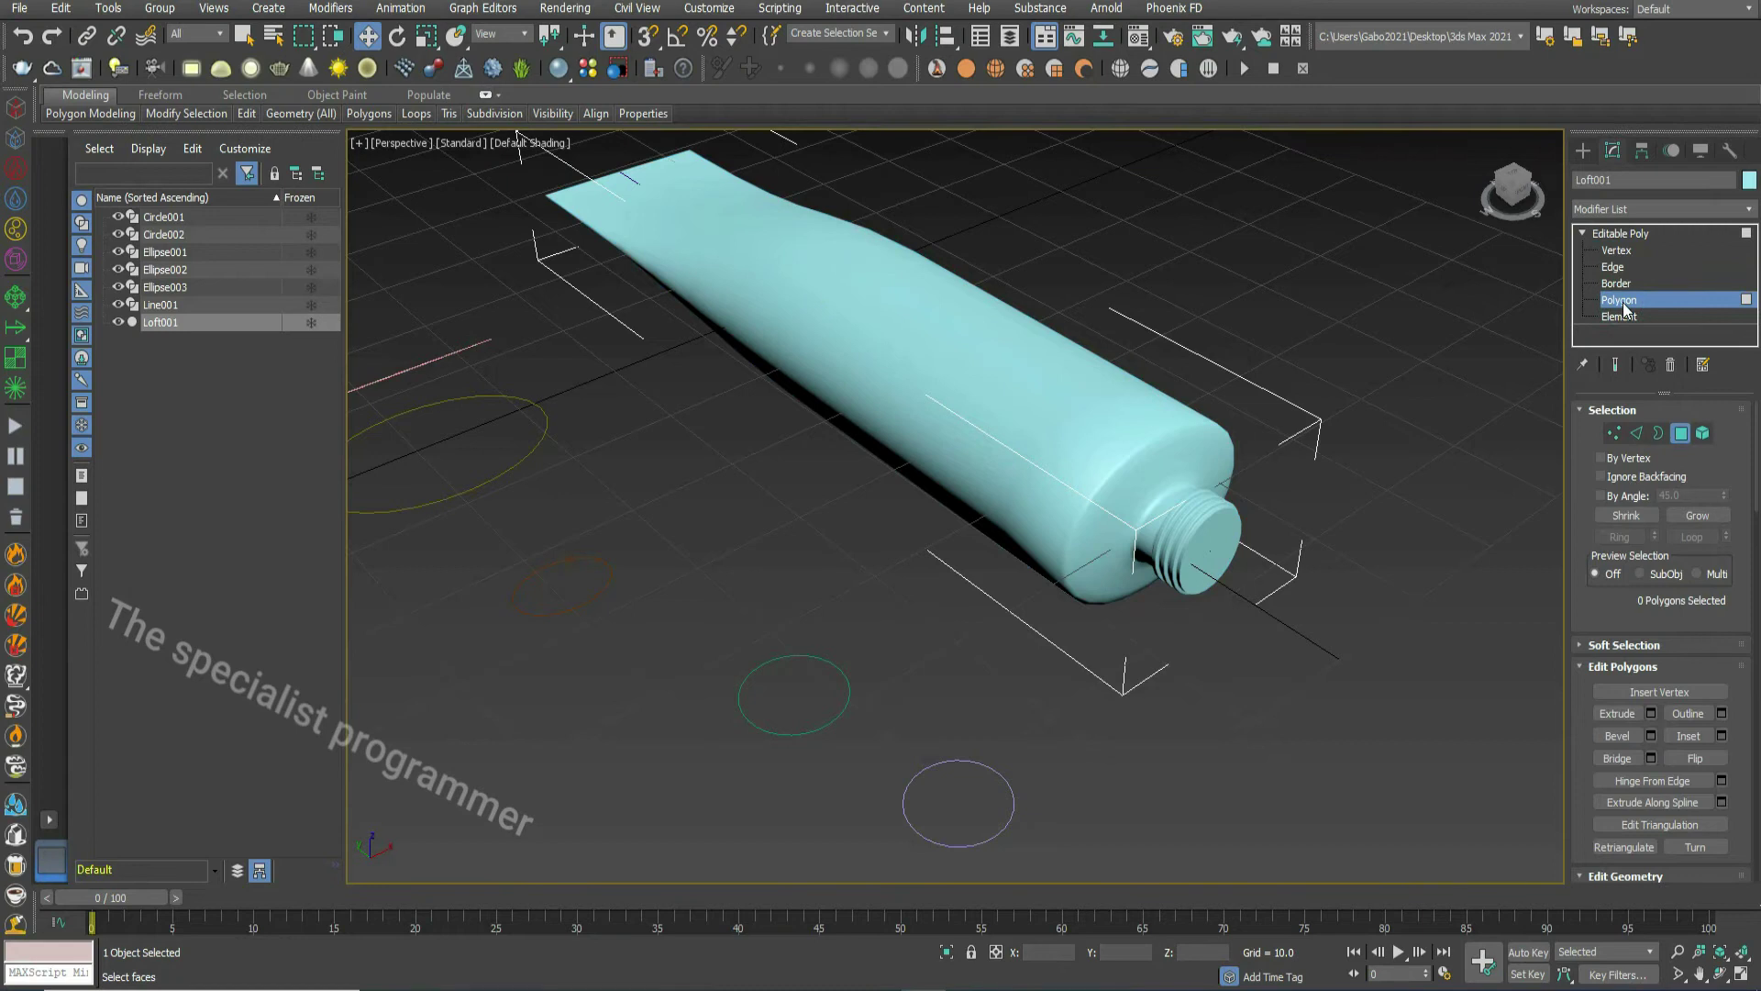
- Inset the nozzle's end face by 0.75 and push it inward, with mesh edges shown
click(1216, 541)
click(519, 144)
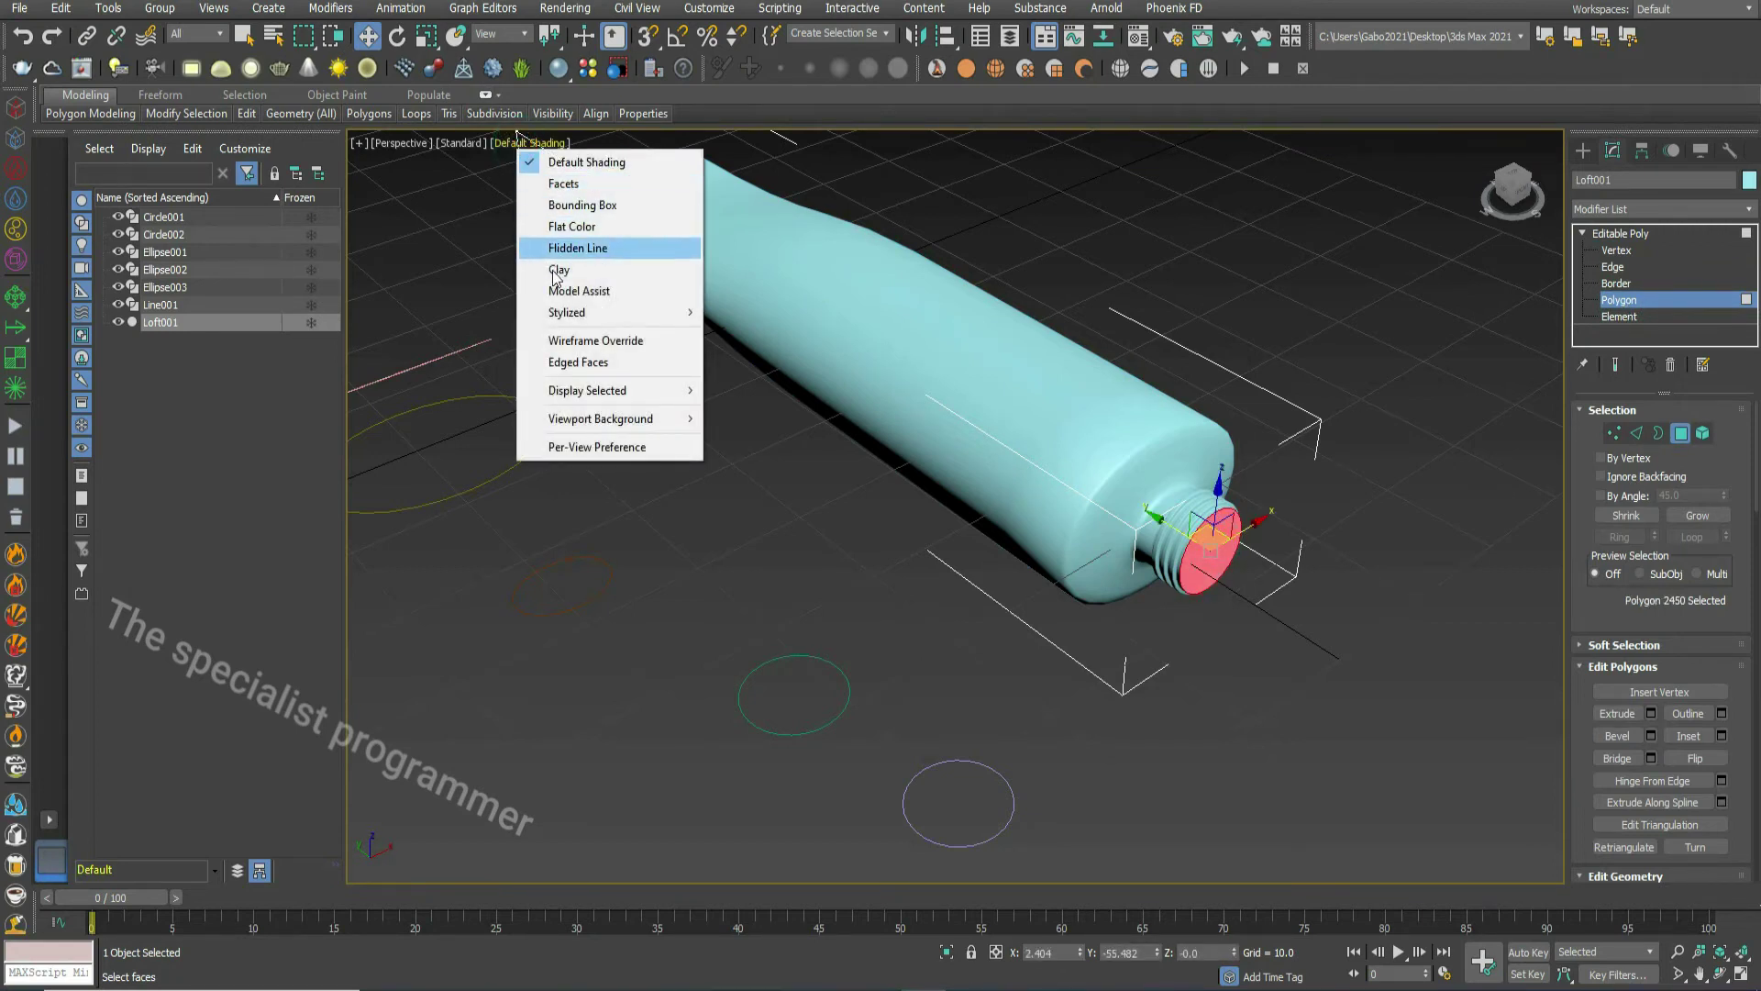
click(573, 361)
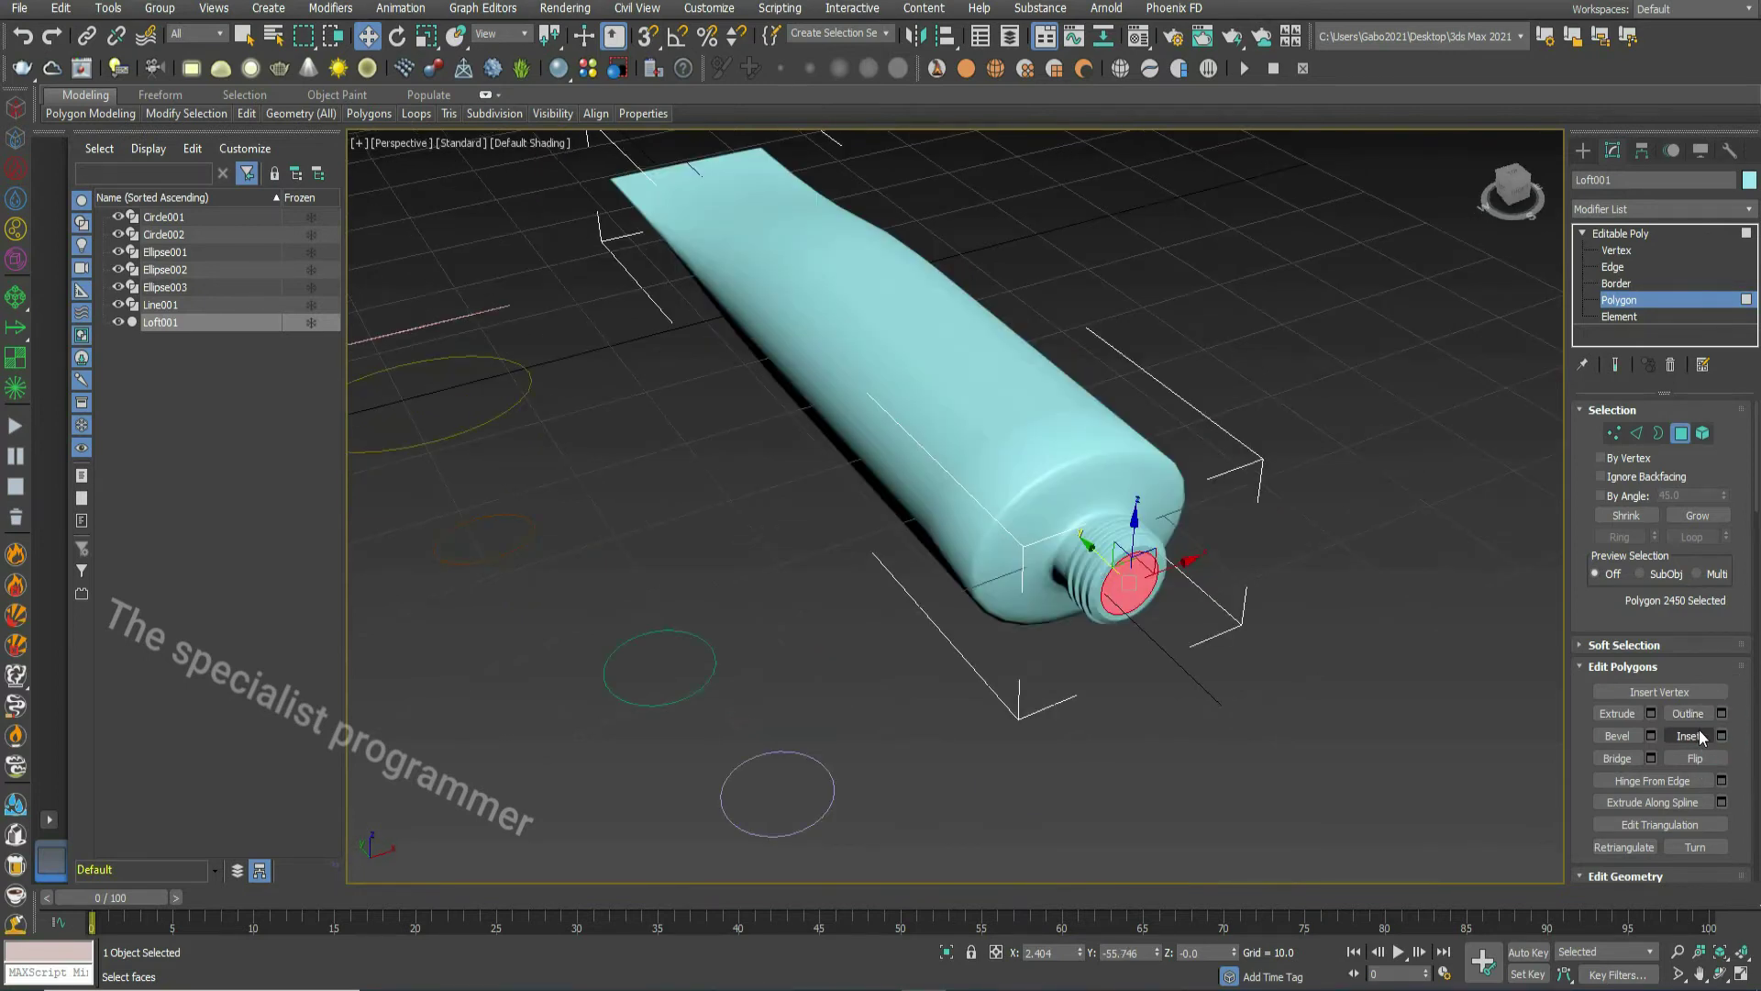
click(1722, 735)
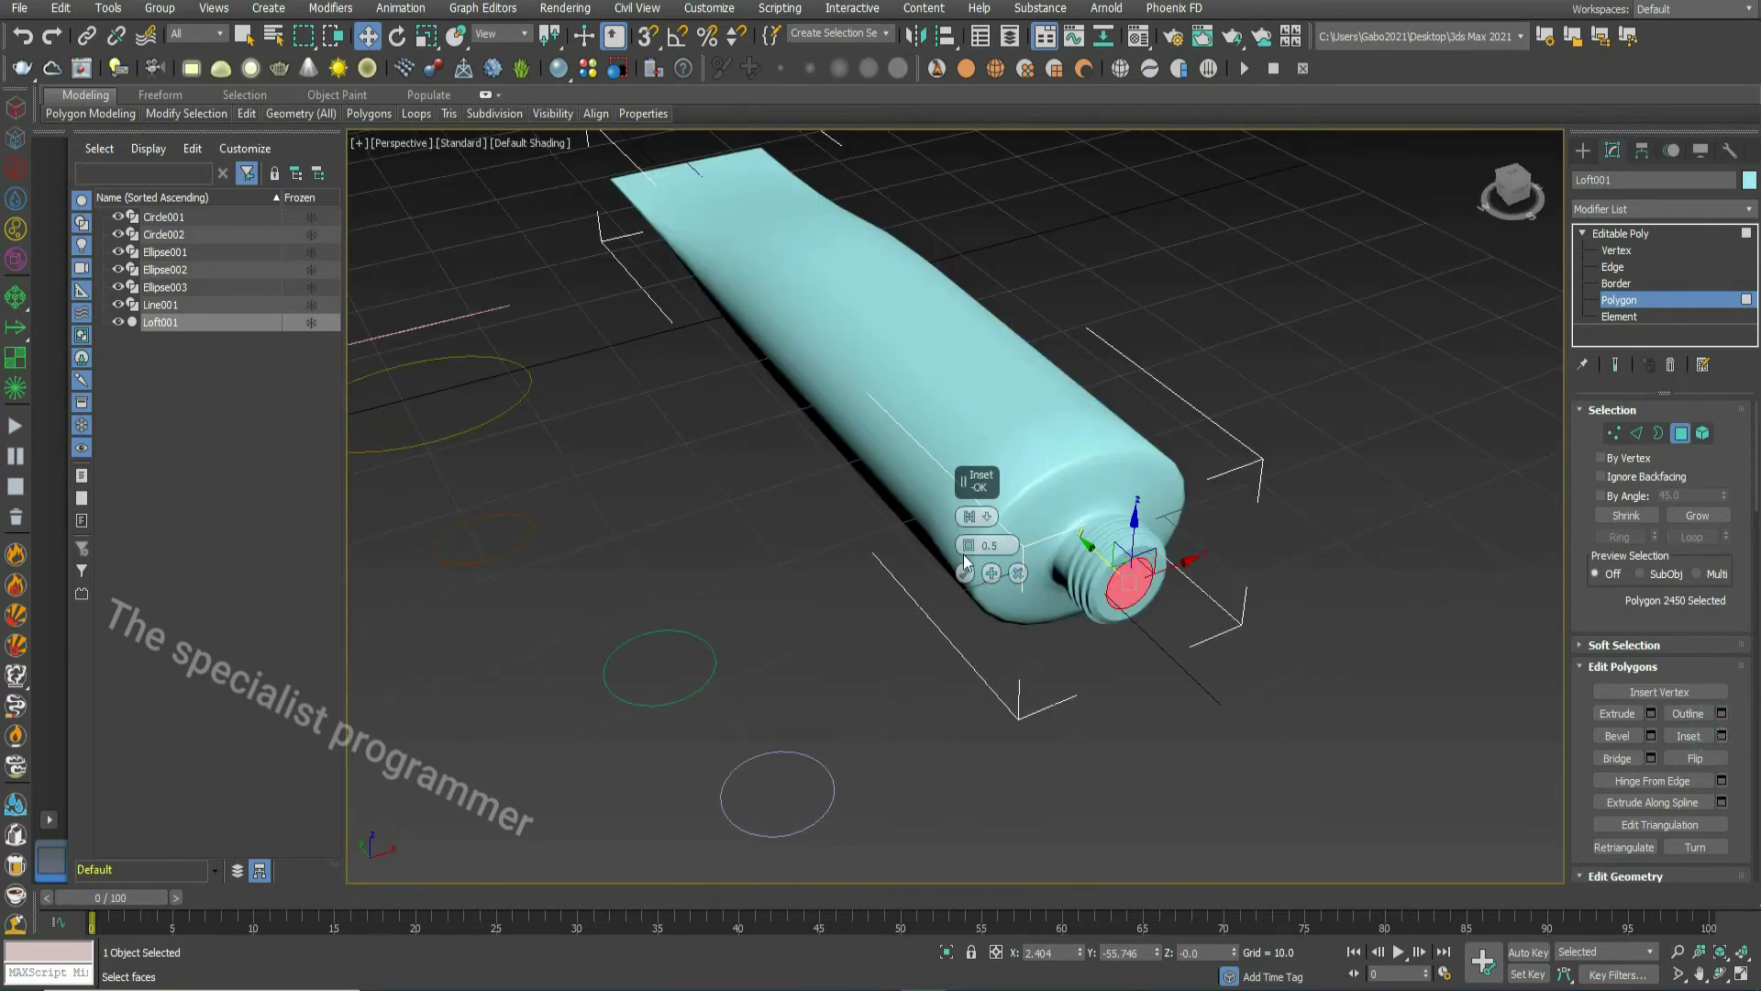
drag(969, 546, 972, 539)
click(964, 573)
drag(1099, 565, 1046, 528)
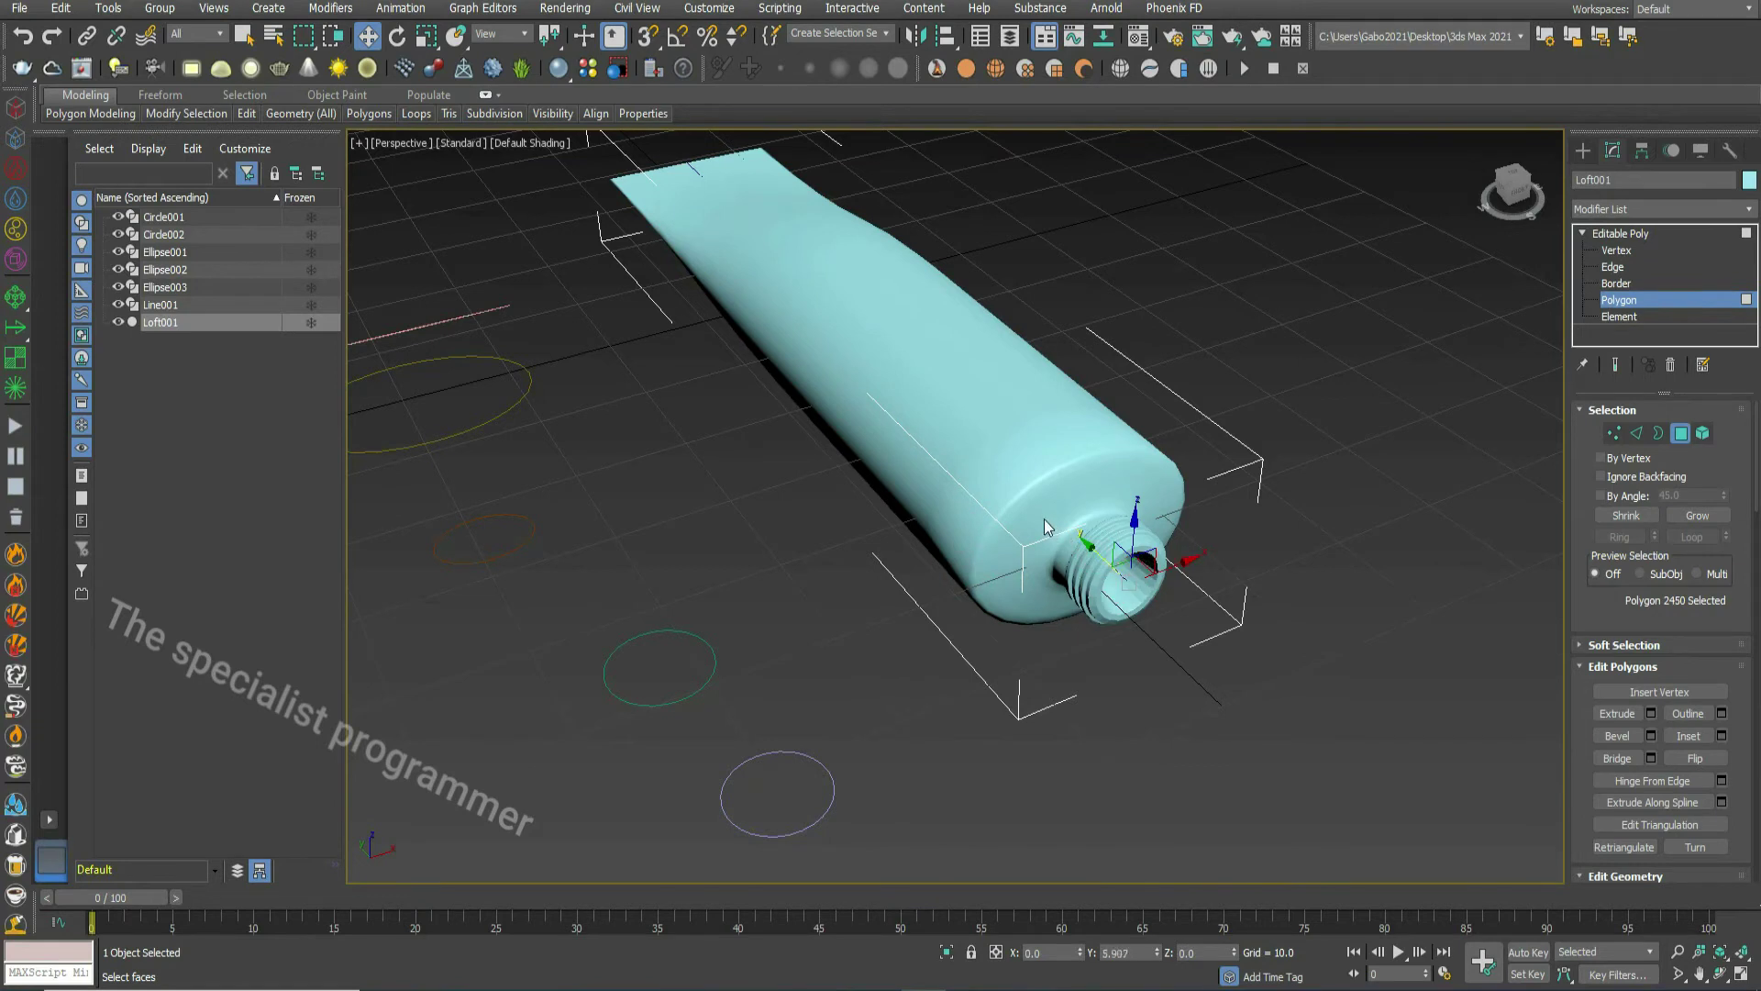
- Delete the face capping the nozzle, viewed from the front, leaving the opening hollow
click(998, 471)
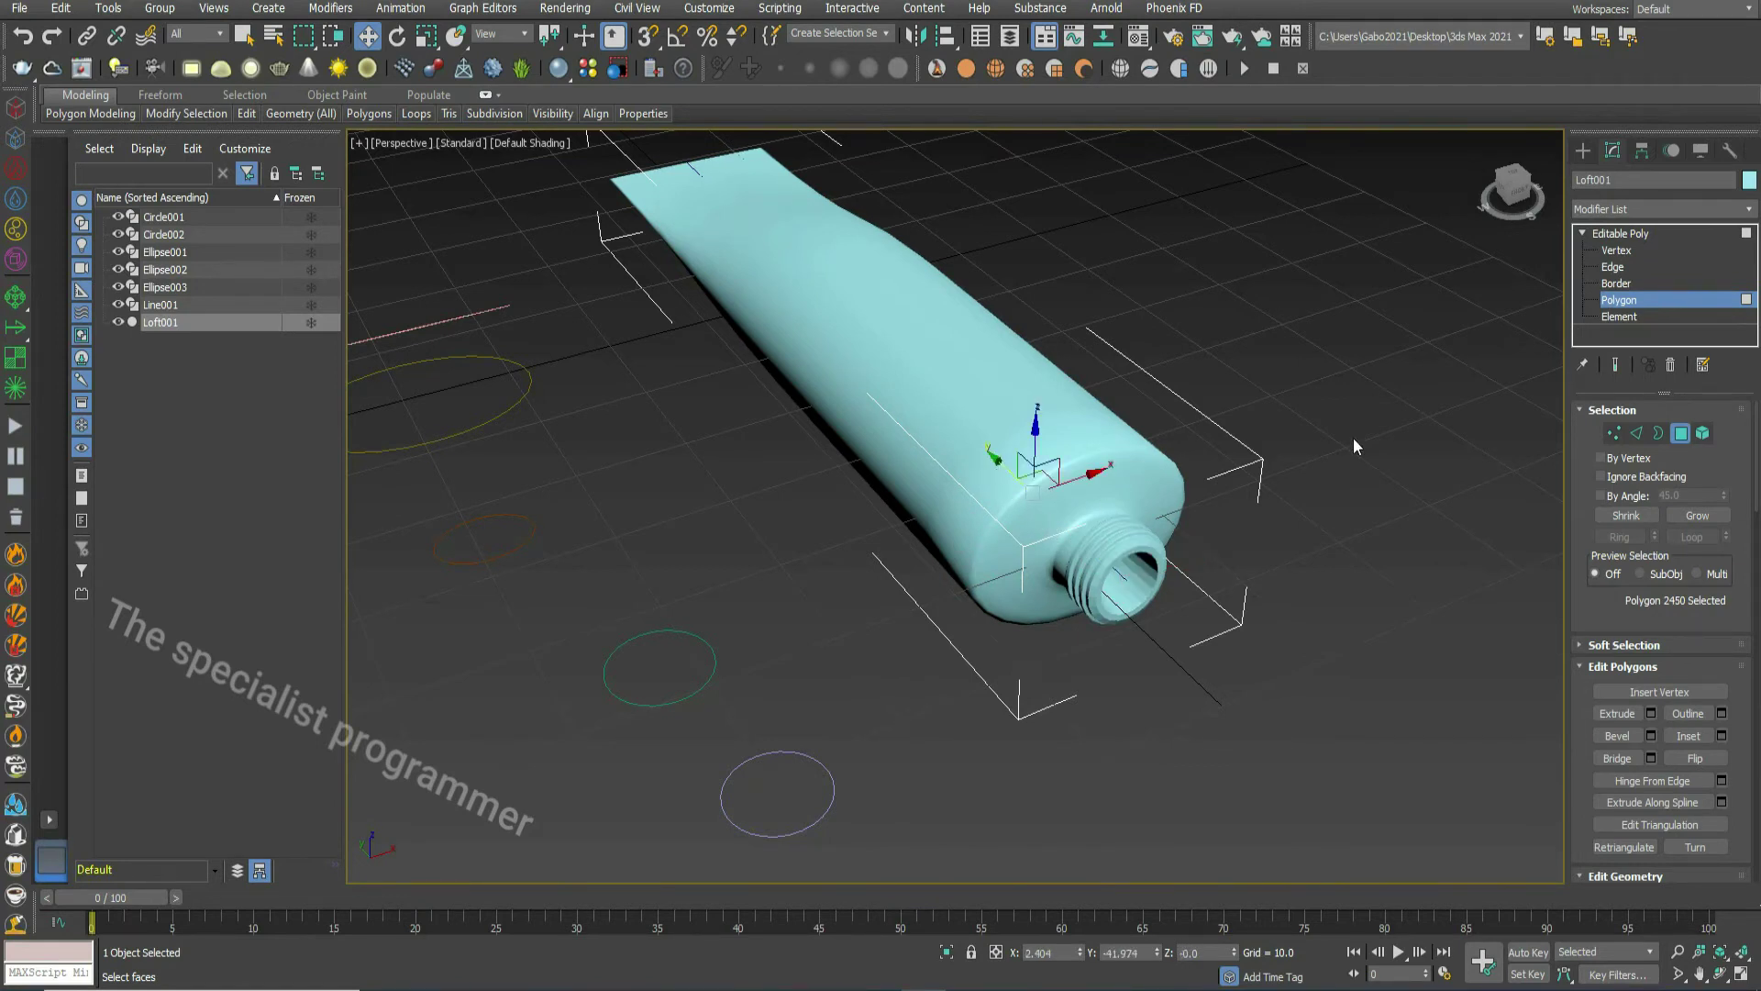
click(1512, 200)
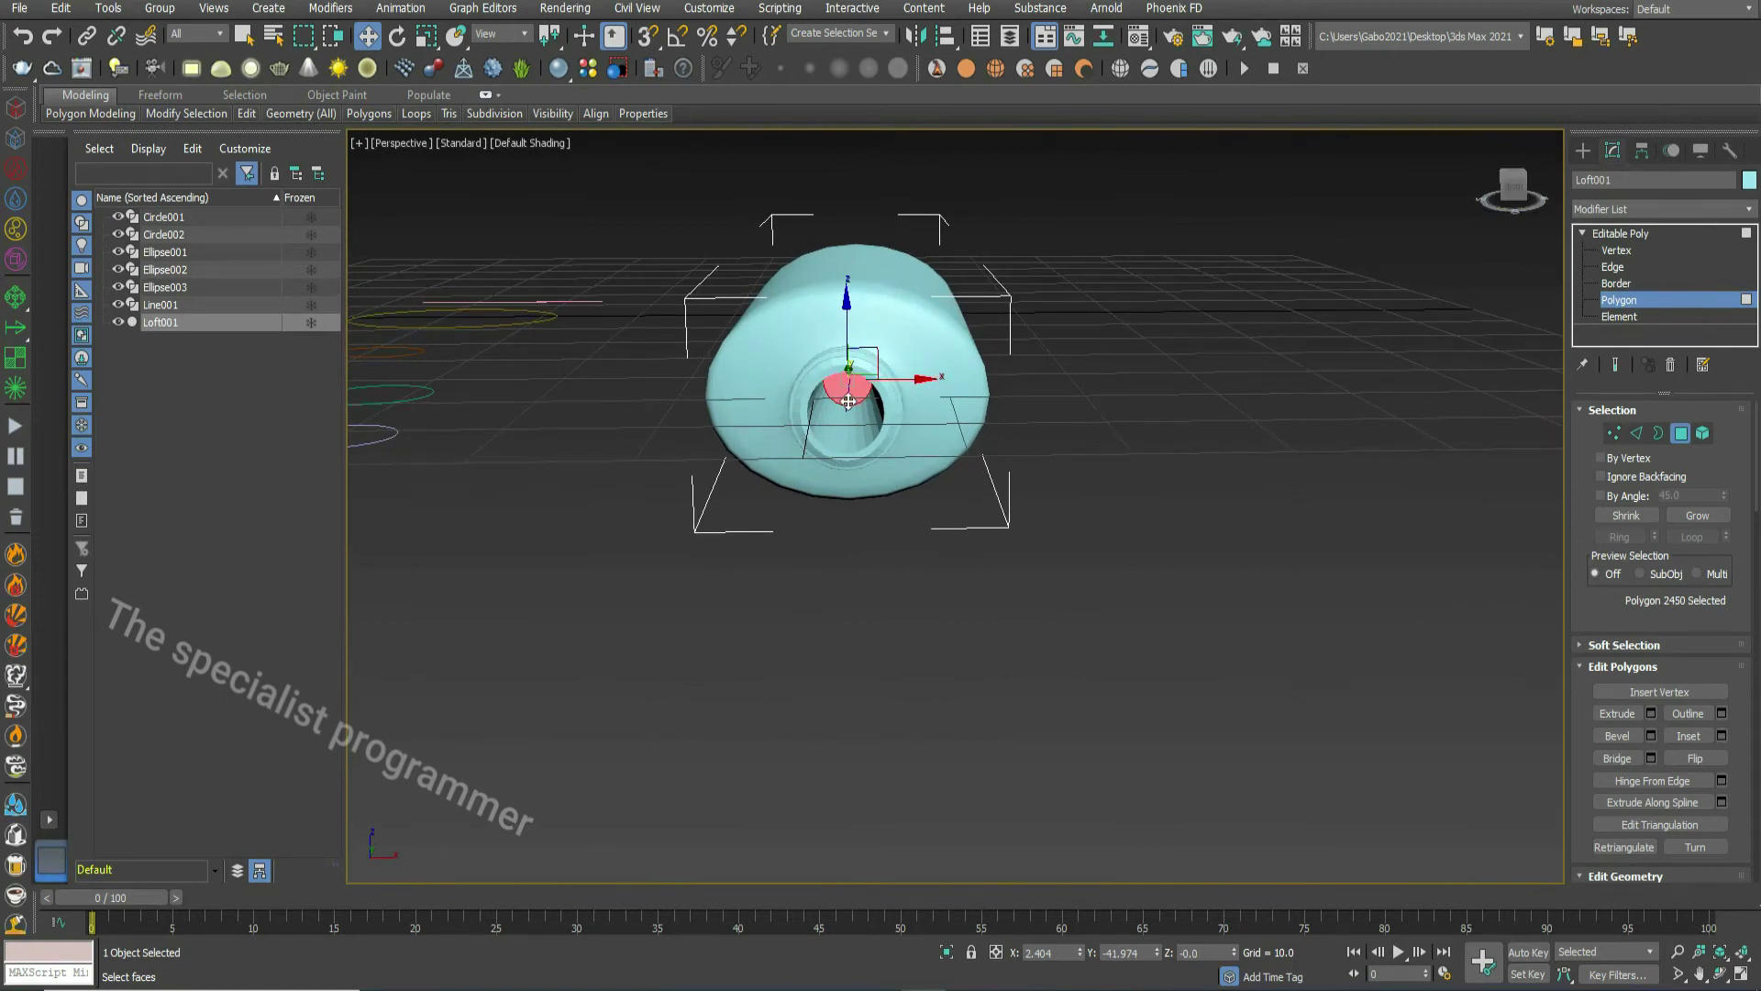
key(Delete)
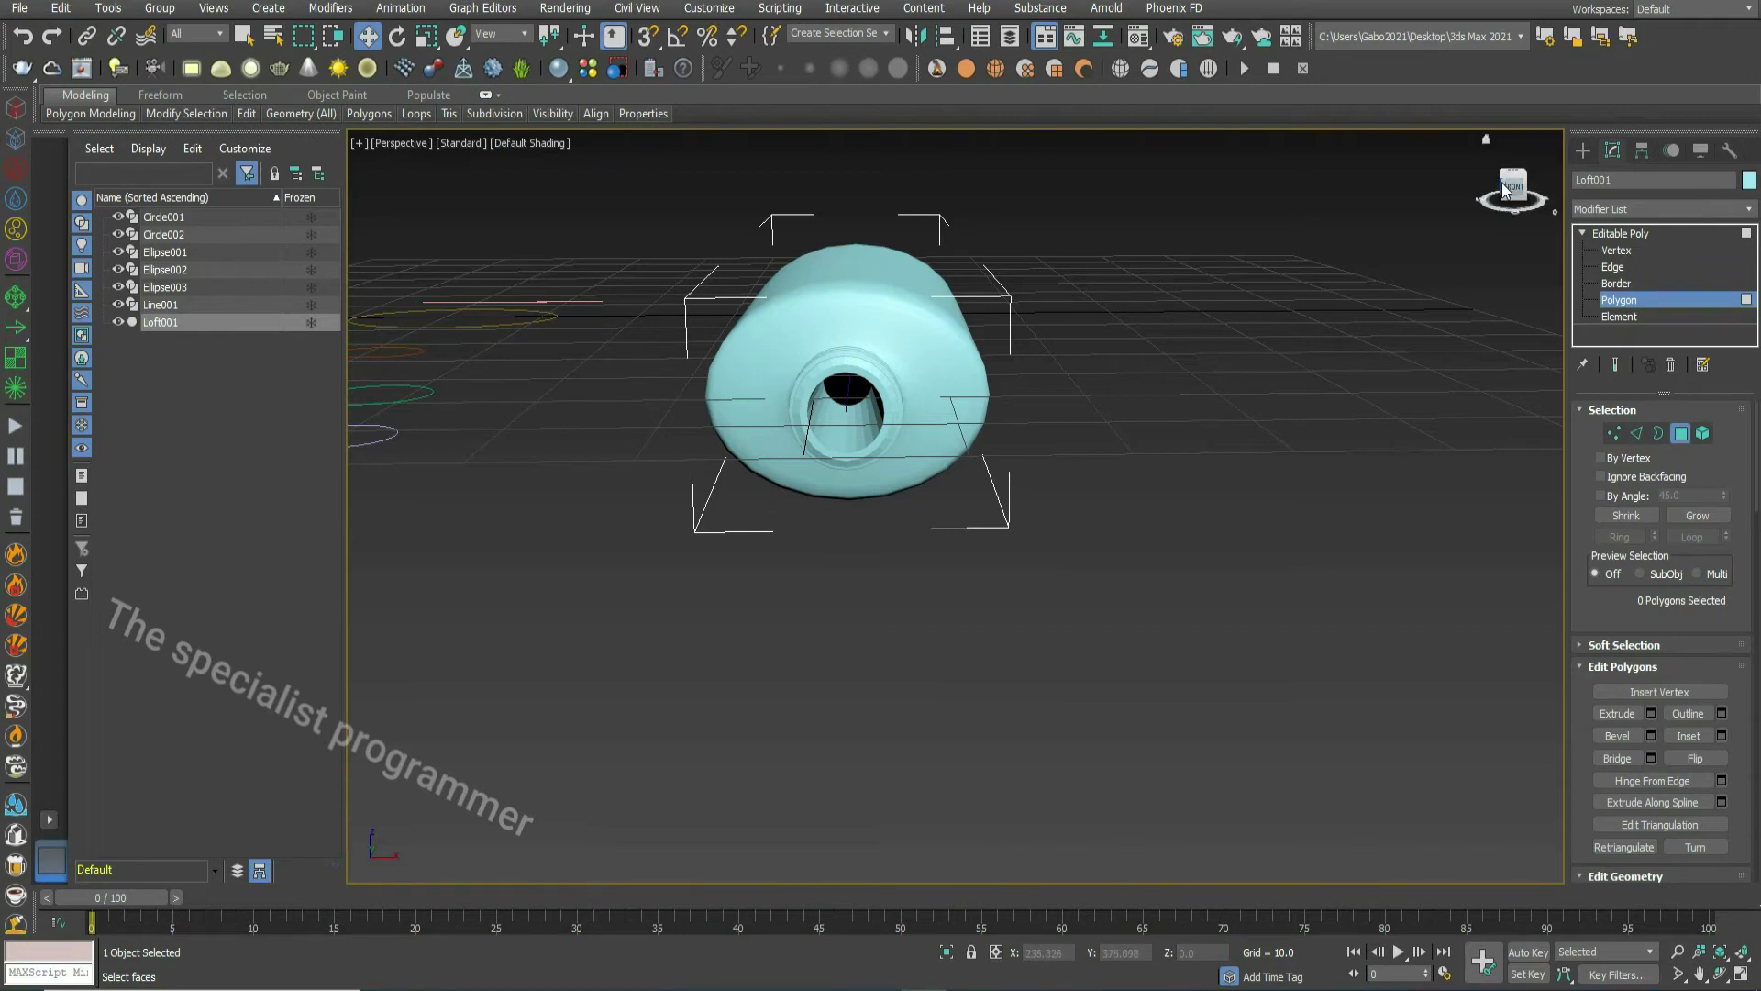
drag(1505, 190, 1552, 206)
- Draw a four-point curved line spline running down from the nozzle as the paste strand
click(1584, 152)
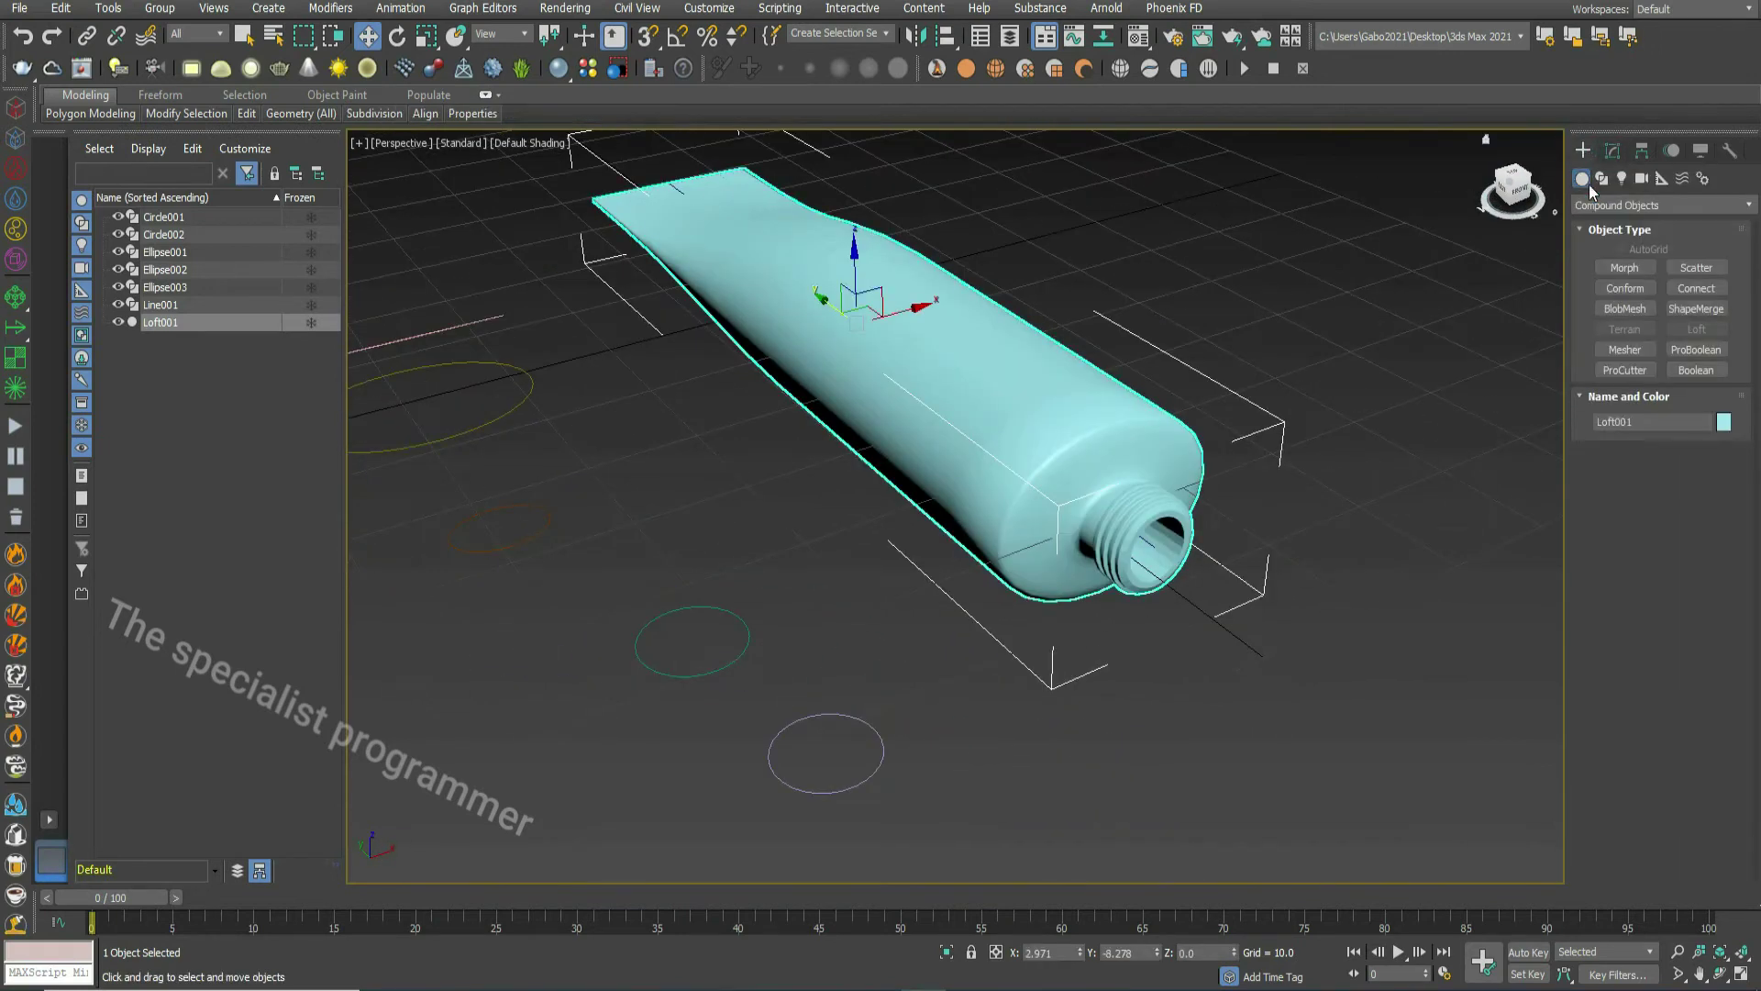
click(1602, 178)
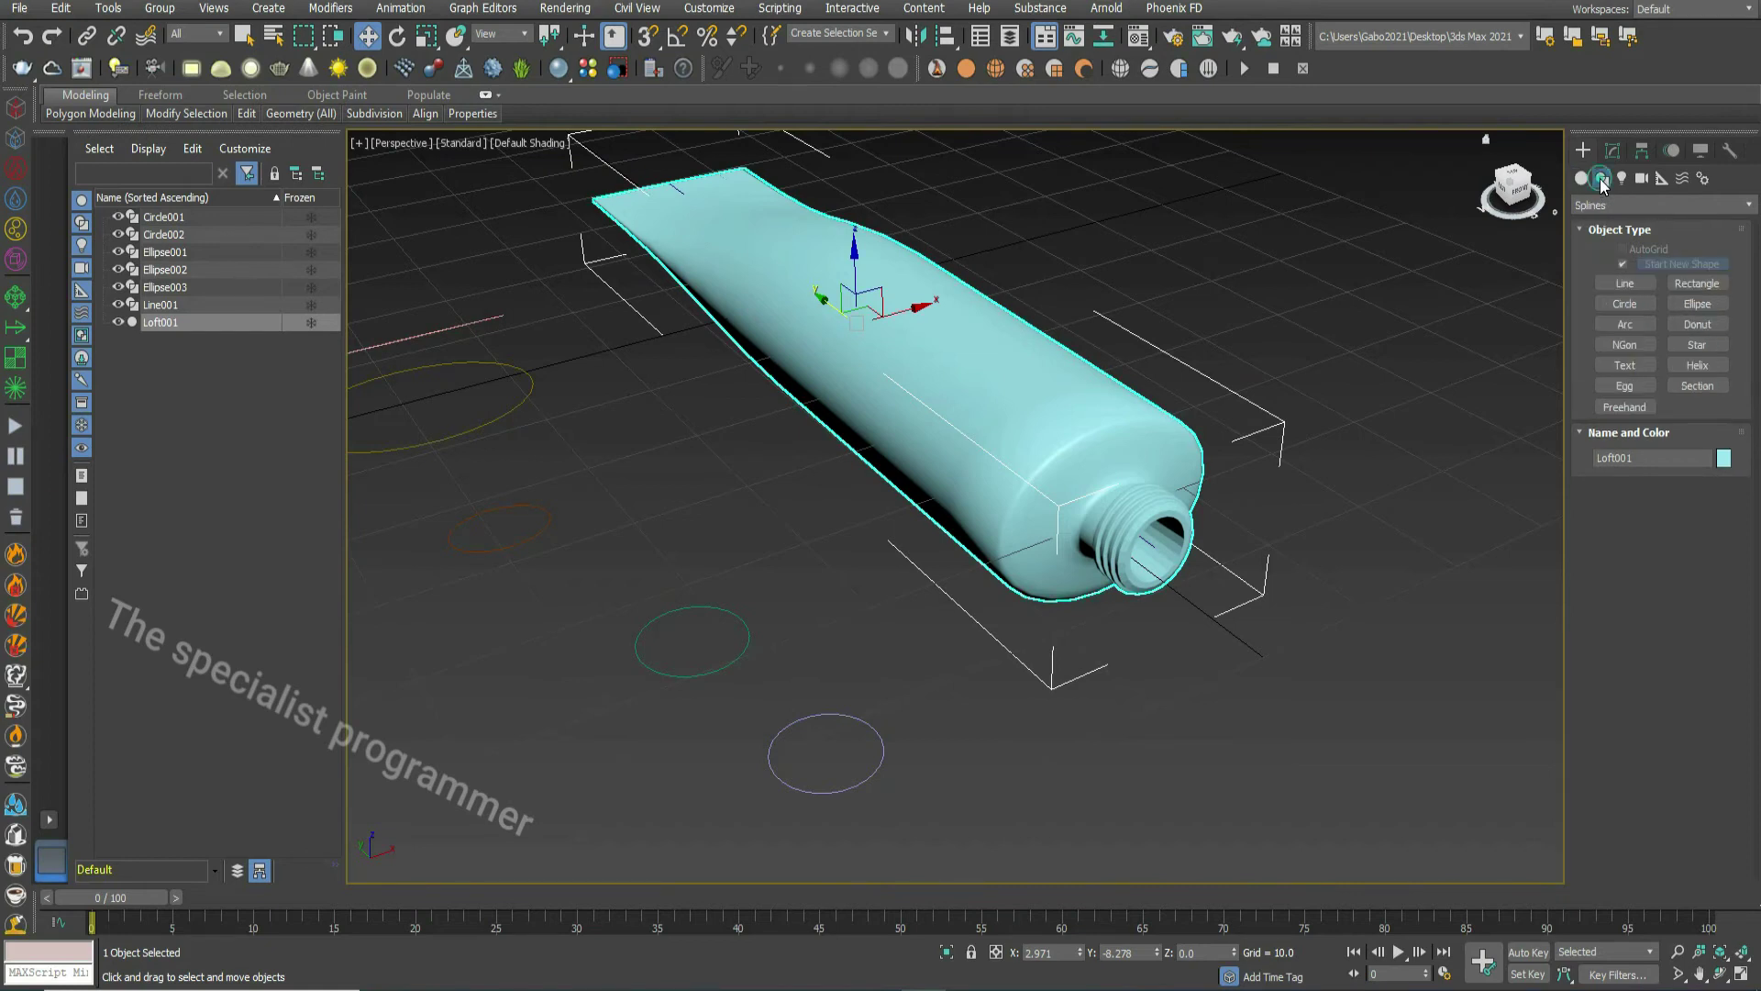
click(1624, 283)
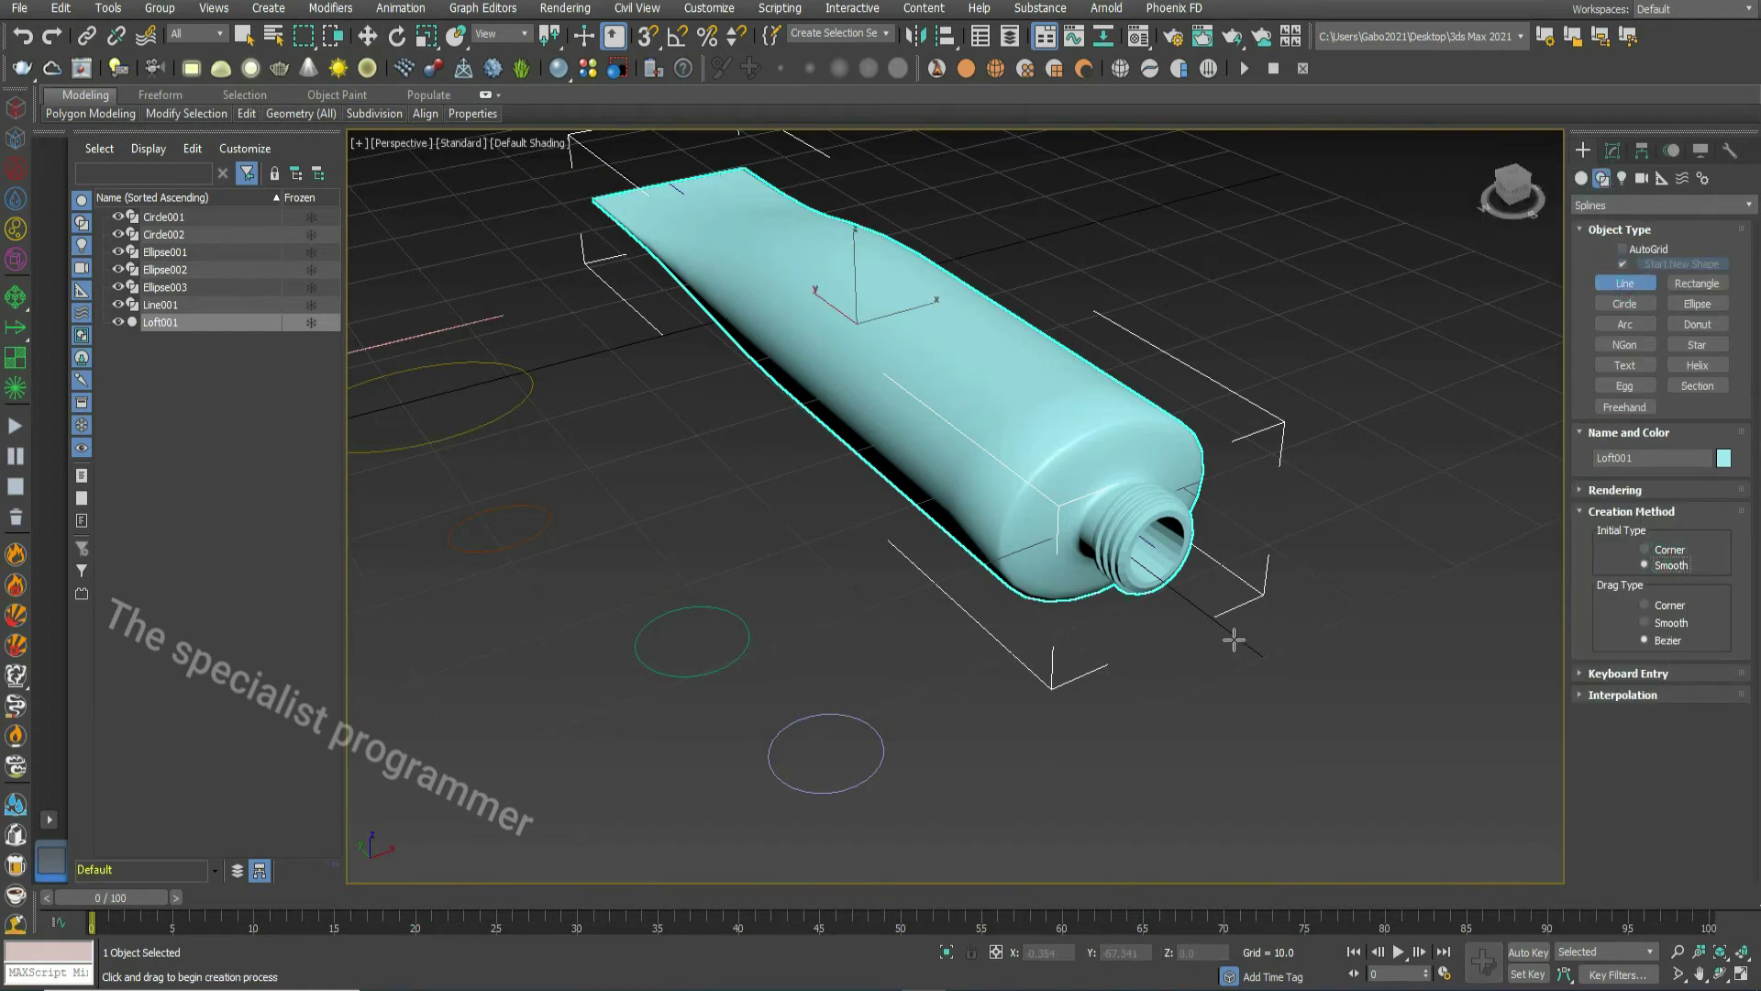
click(1229, 625)
click(1269, 684)
click(1118, 747)
click(1118, 877)
right_click(1202, 774)
right_click(1257, 642)
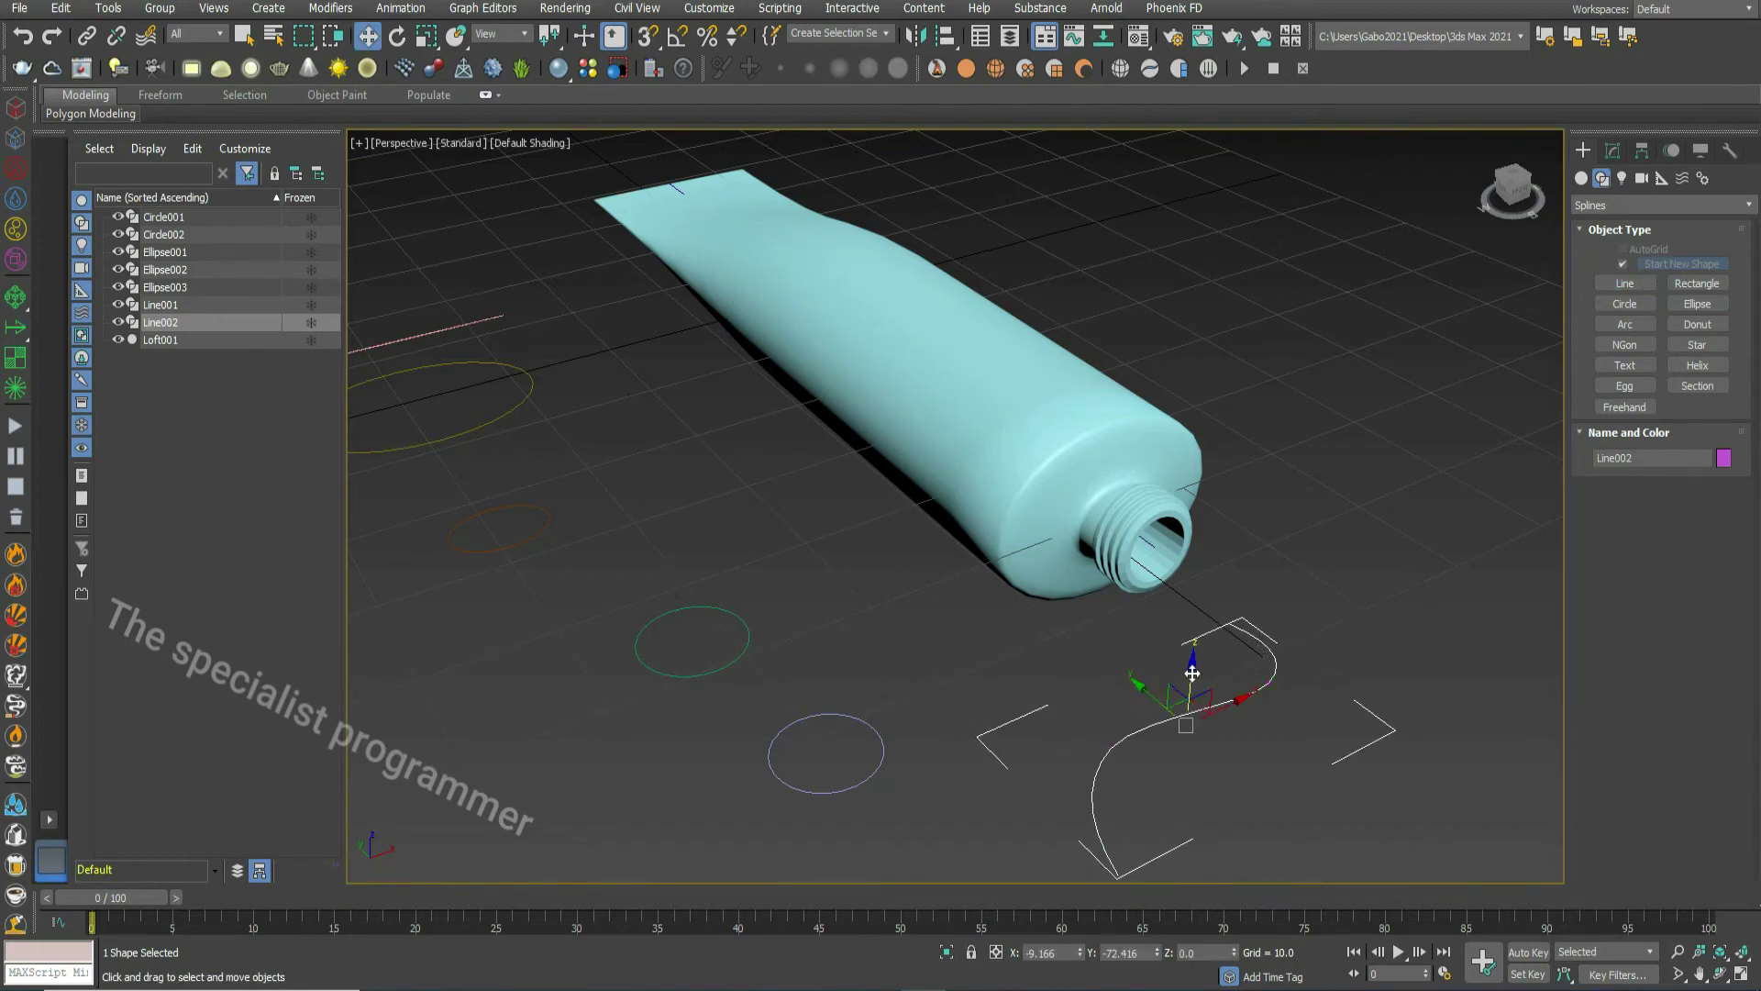
- Move the strand spline in the four-viewport layout to sit just below the nozzle
drag(1192, 673, 1094, 611)
key(alt+w)
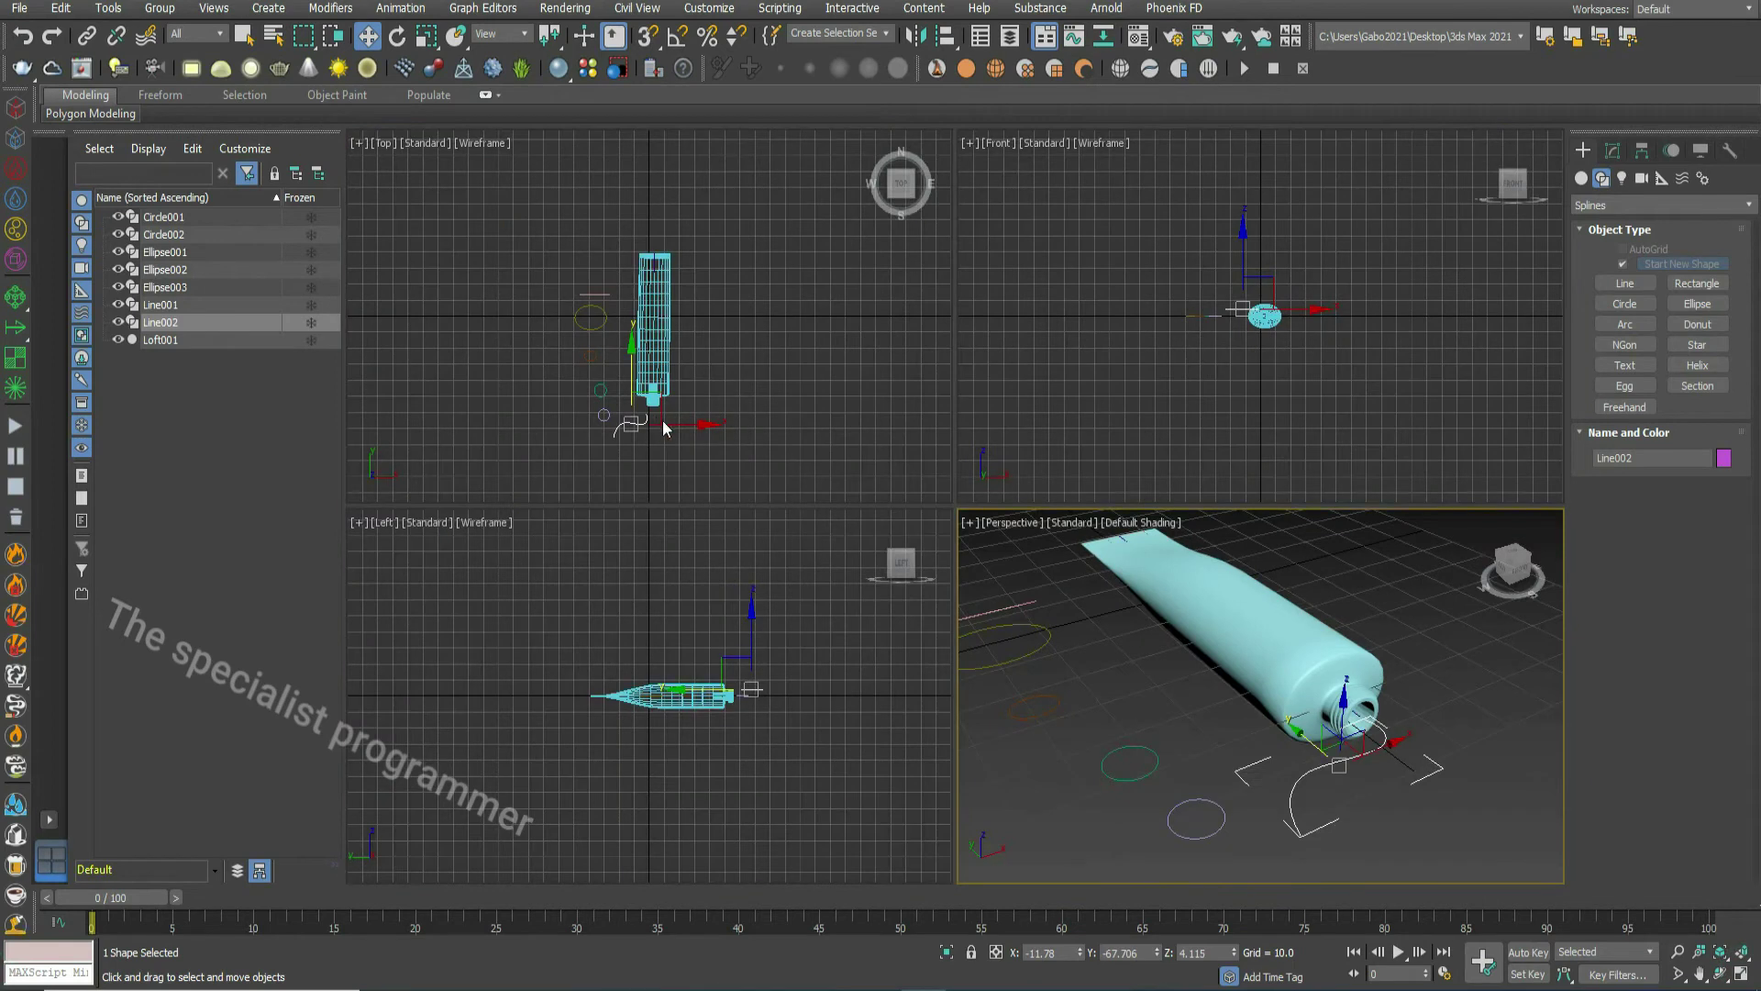
mouse_move(662, 423)
mouse_down()
mouse_move(637, 378)
mouse_move(695, 421)
mouse_up()
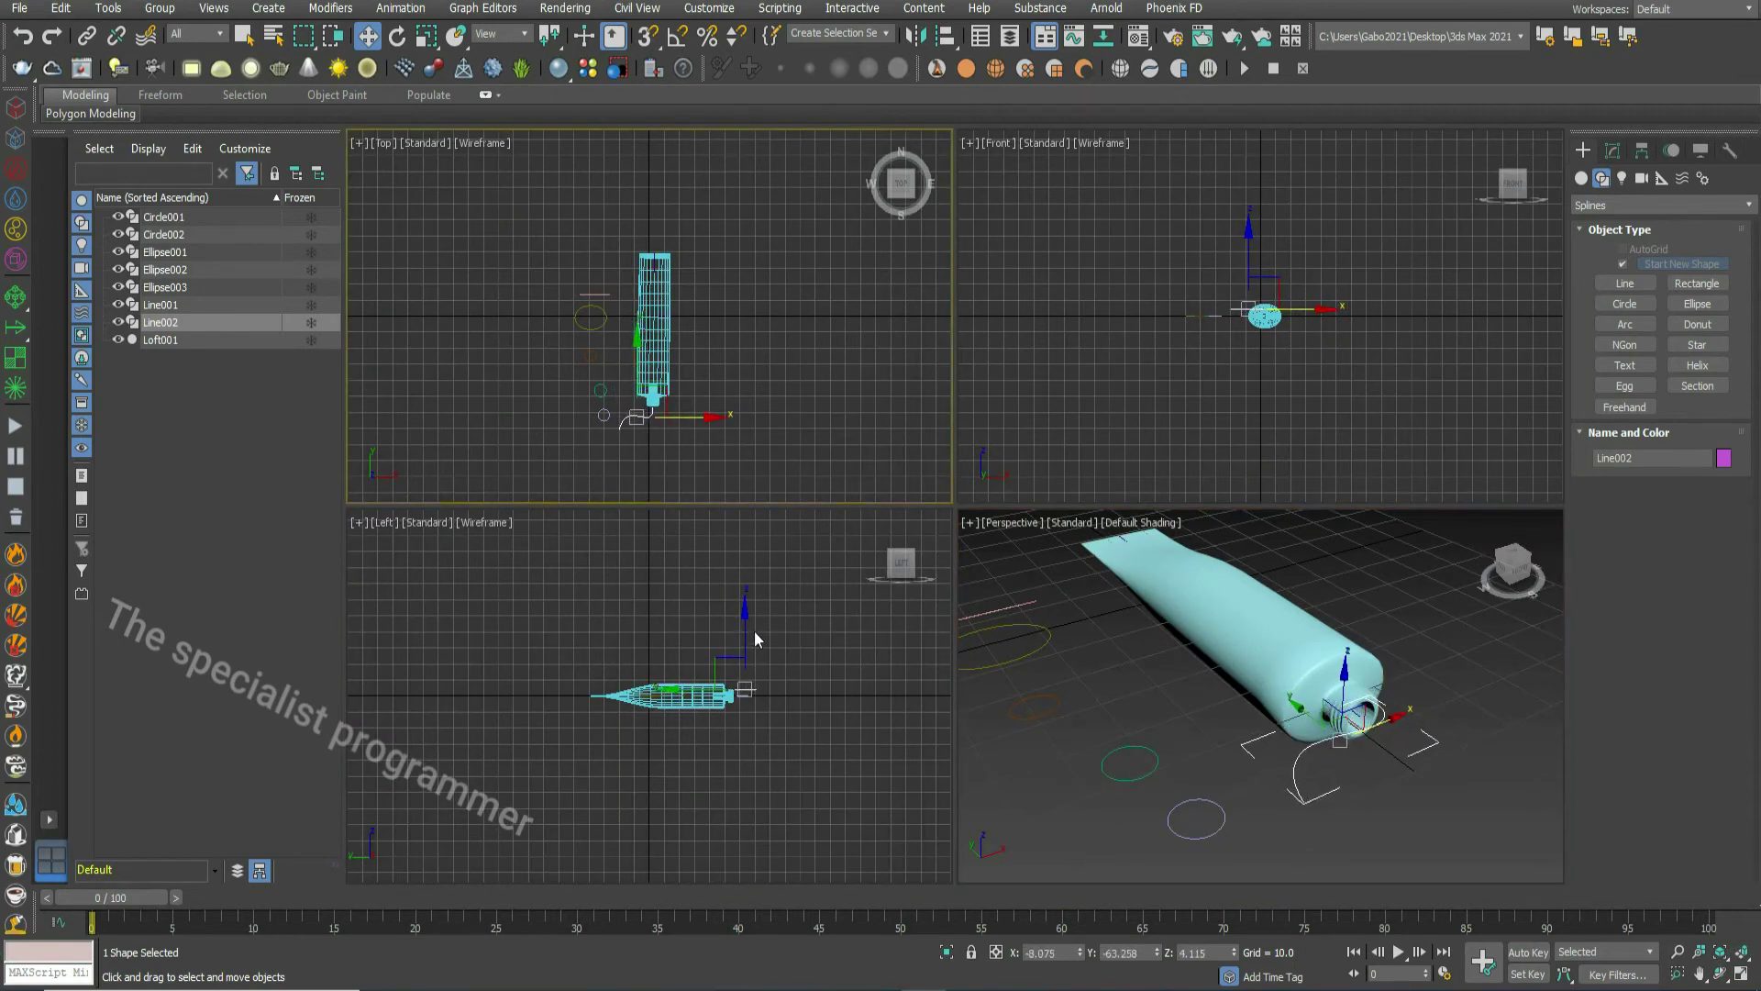
drag(745, 662, 745, 669)
scroll(726, 691, up, 4)
scroll(727, 690, up, 2)
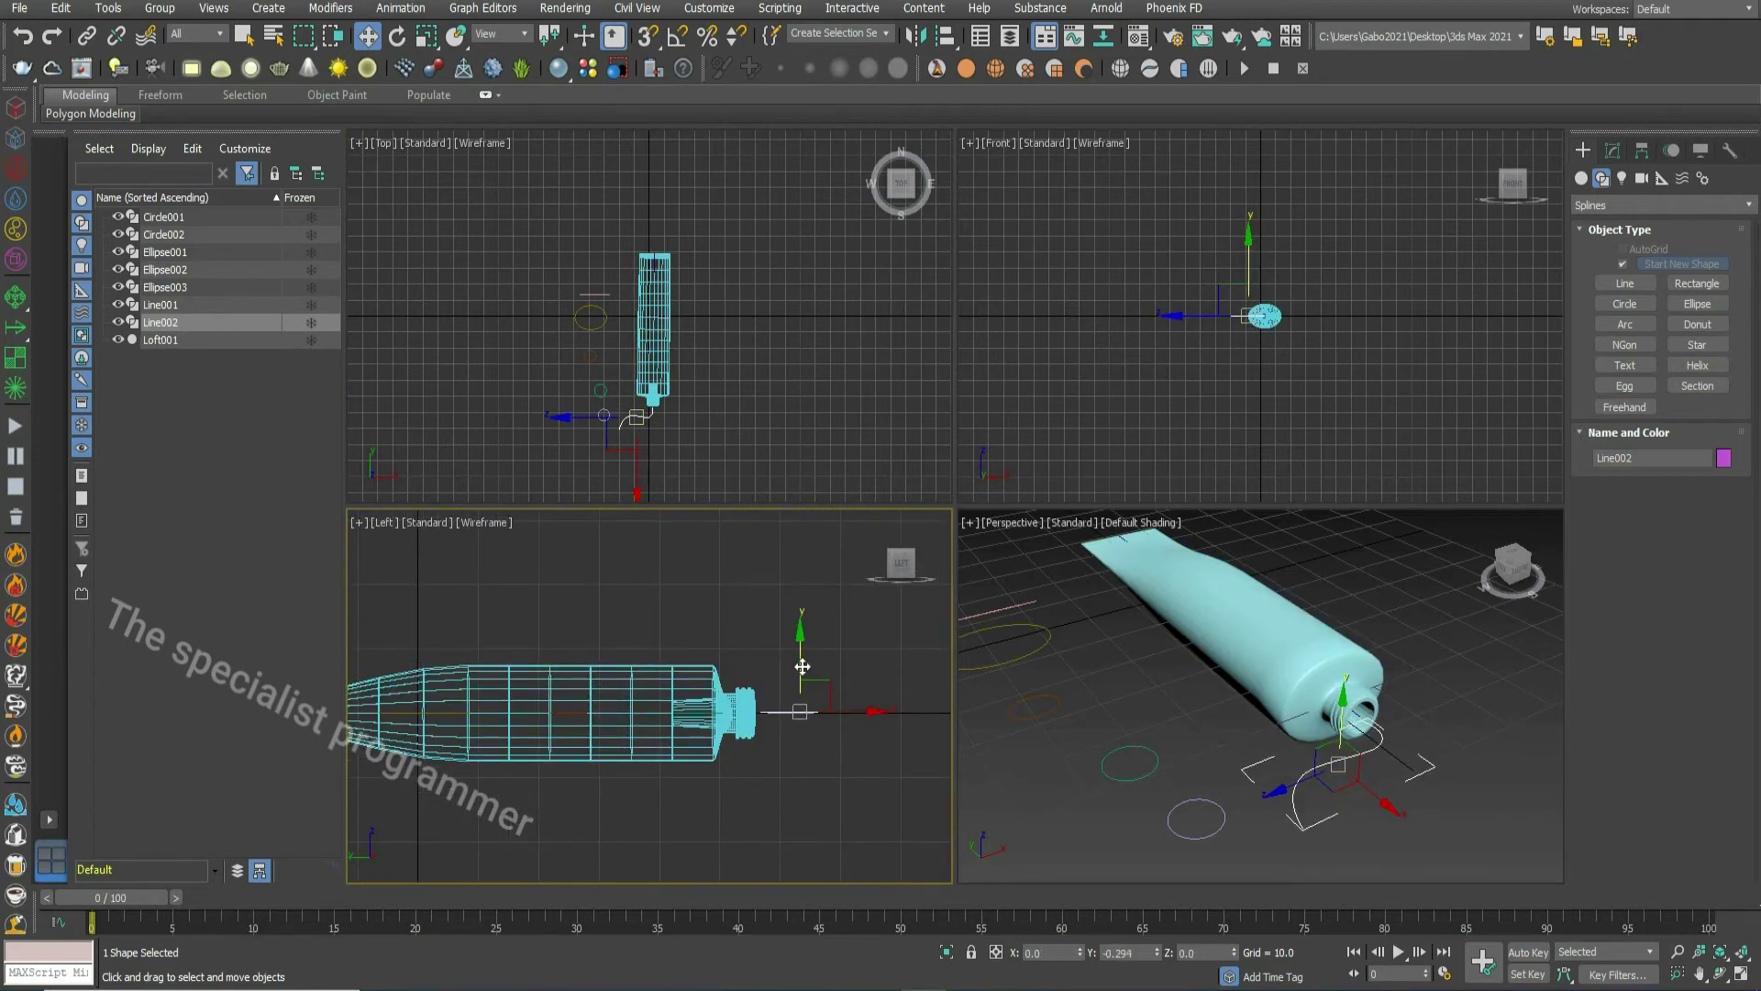
drag(802, 667, 832, 712)
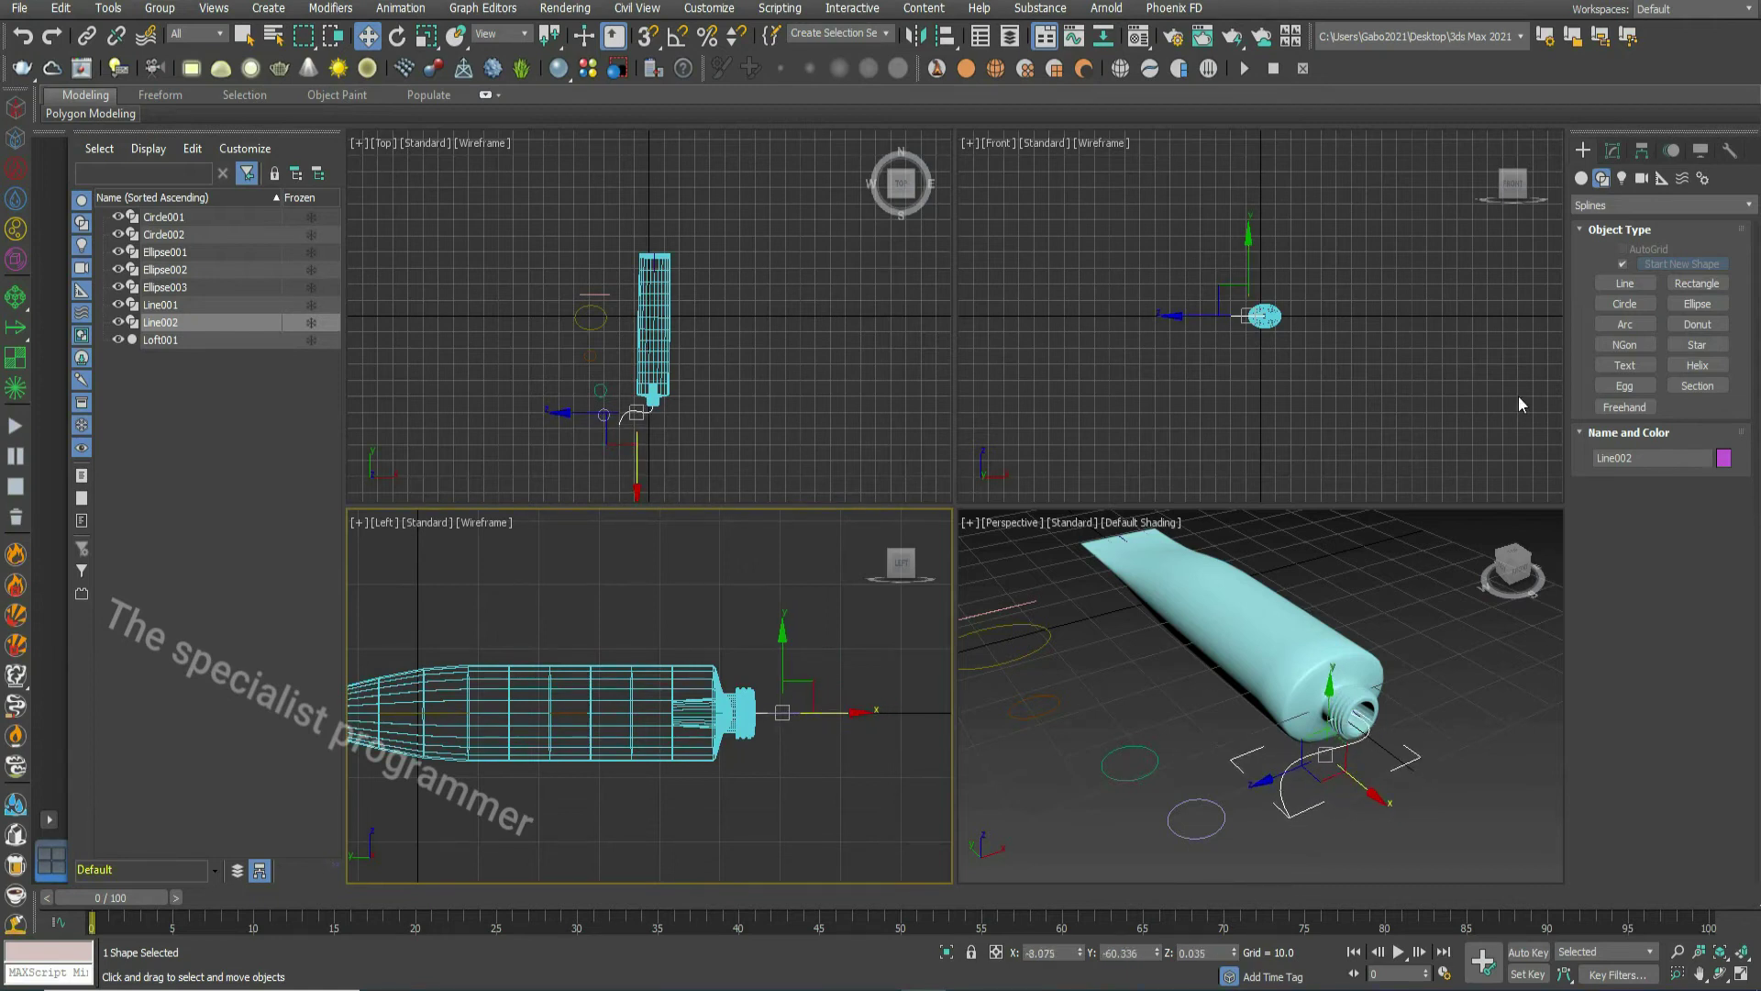
- Enable Line002 in renderer and viewport and raise its Thickness to about 5 units
click(1612, 150)
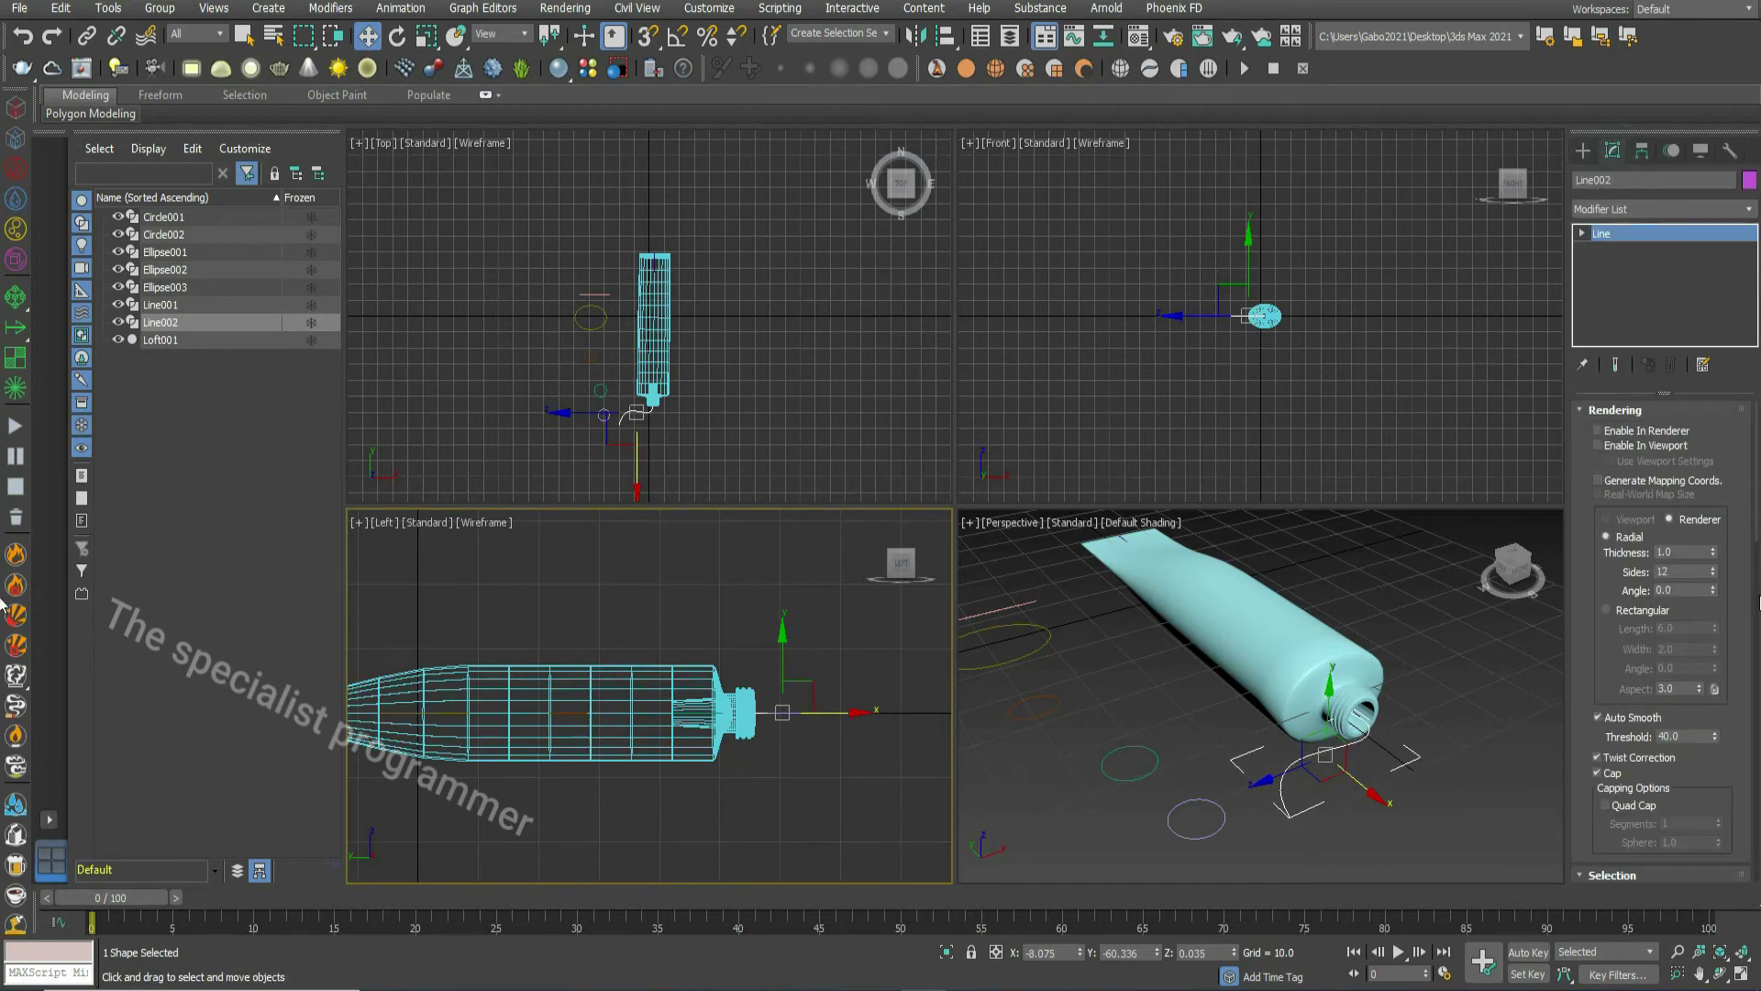
click(1602, 430)
click(1602, 445)
mouse_move(1712, 551)
mouse_down()
mouse_move(1712, 495)
mouse_move(1714, 549)
mouse_up()
alt+middle_drag(949, 510, 957, 506)
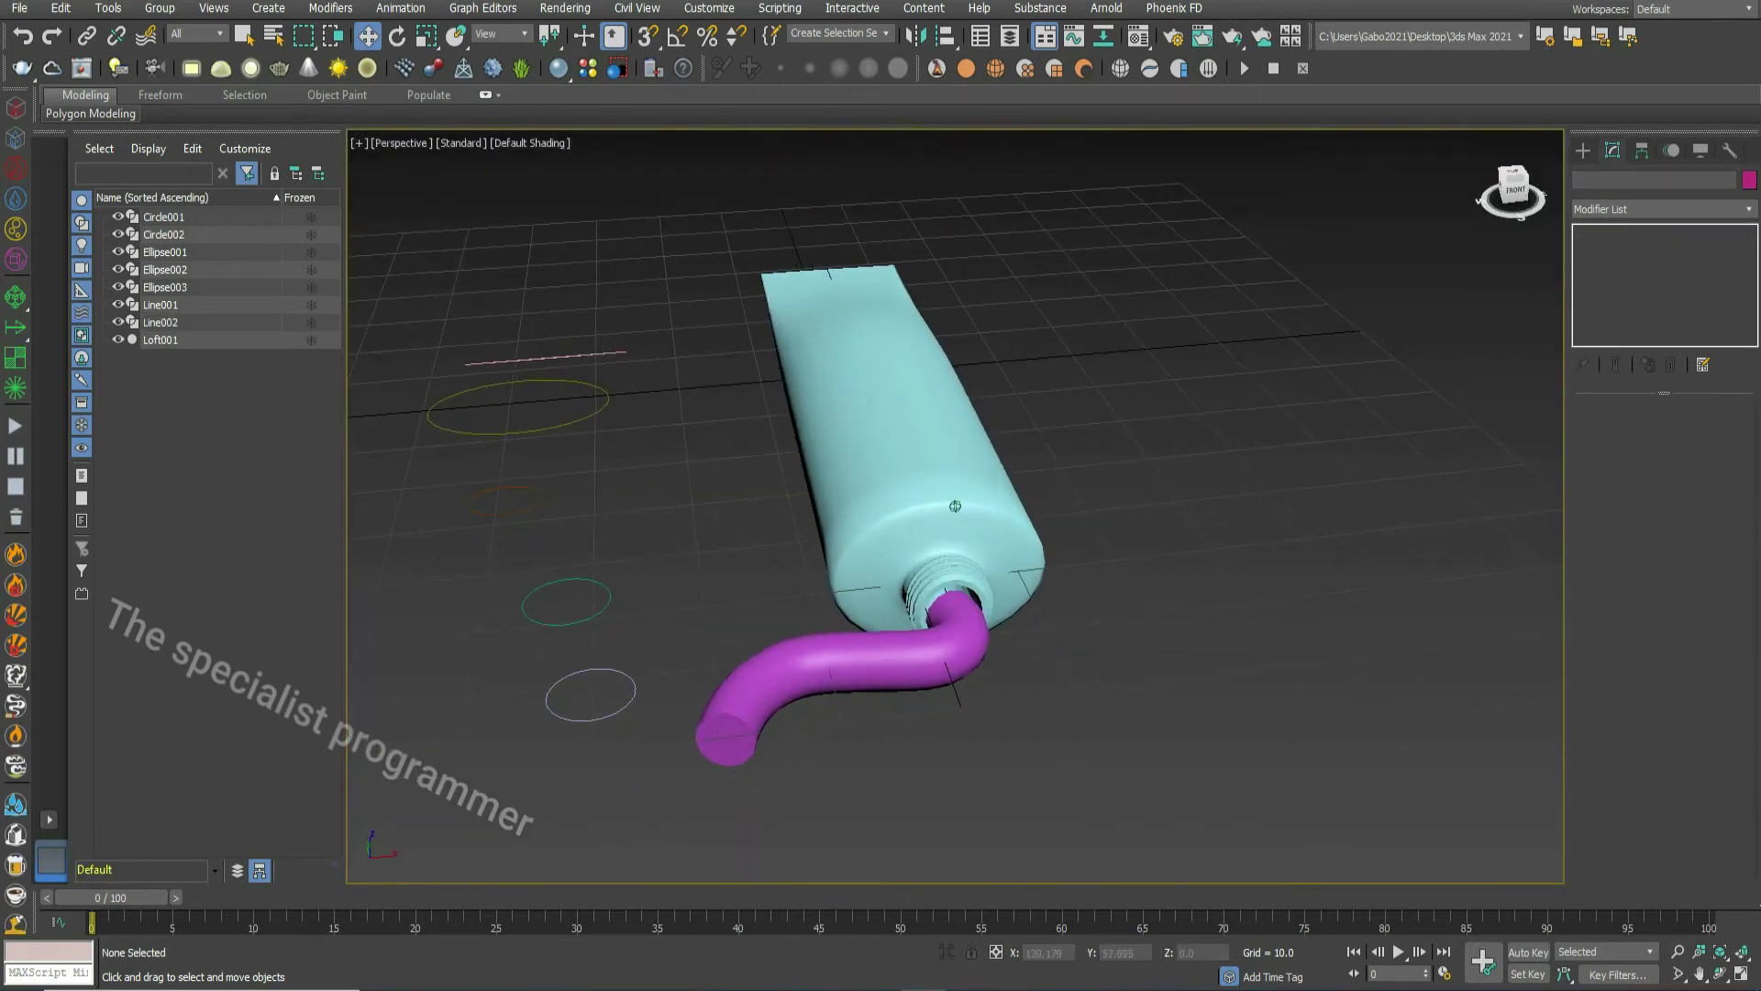
click(890, 657)
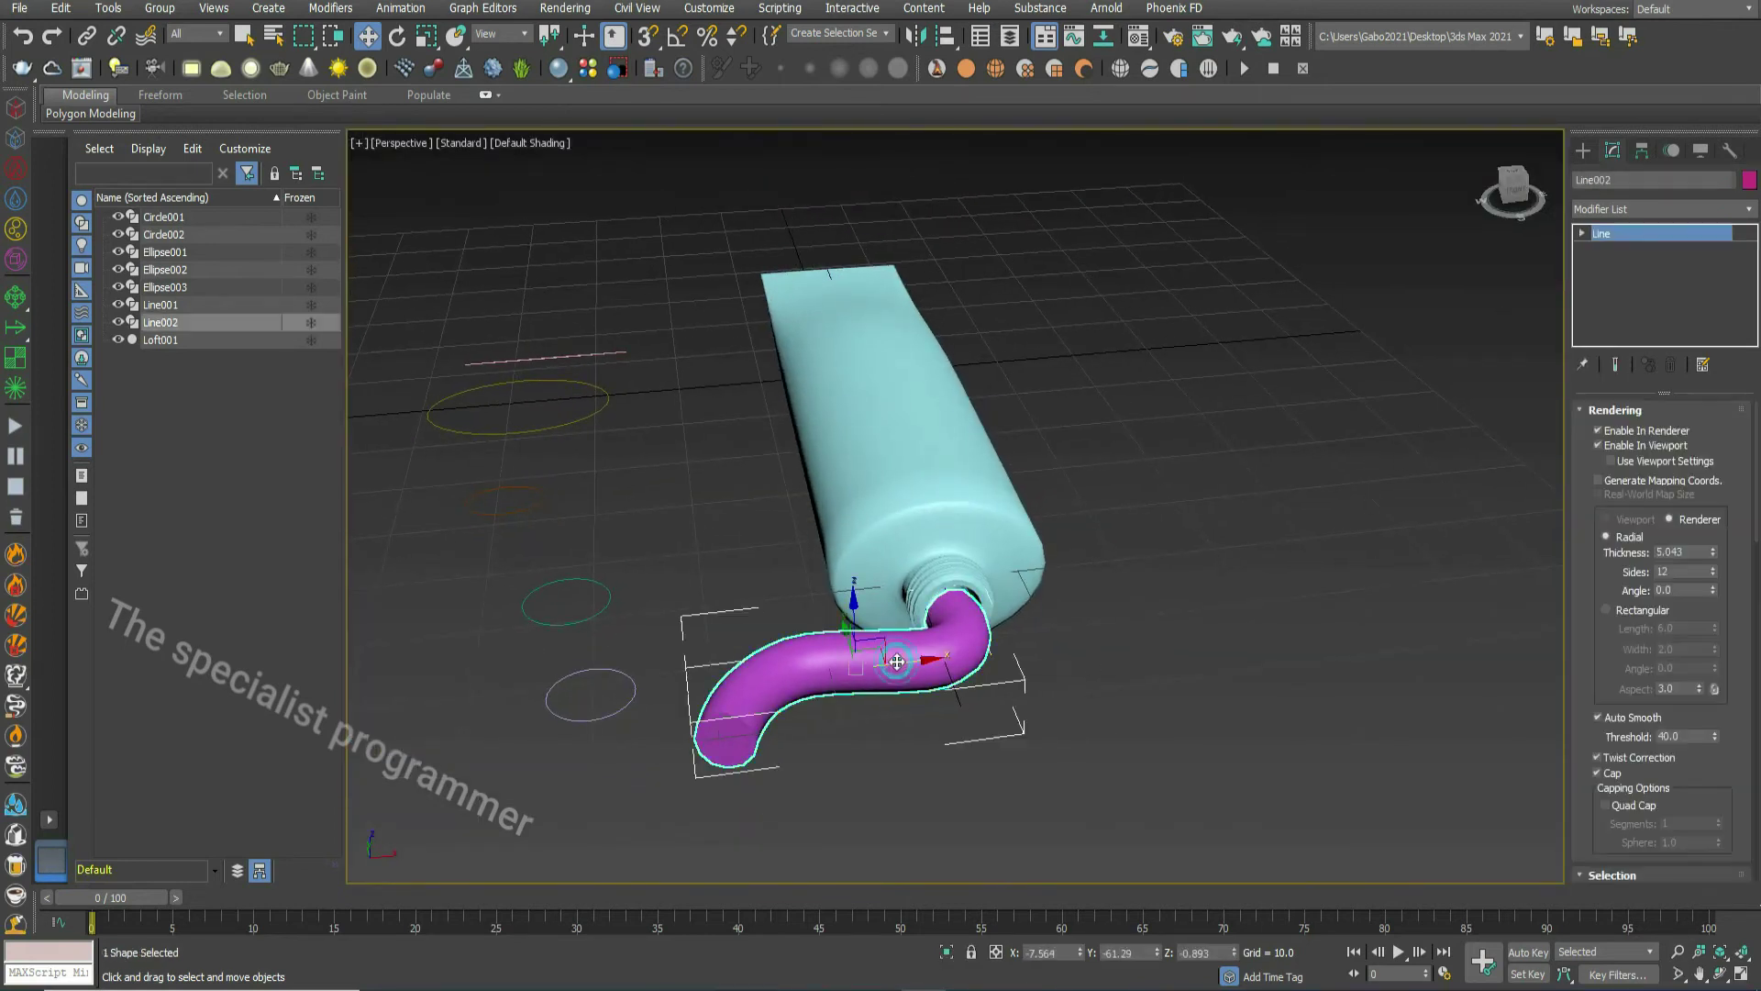
- Convert the paste strand to Editable Poly and switch to Vertex level
right_click(889, 655)
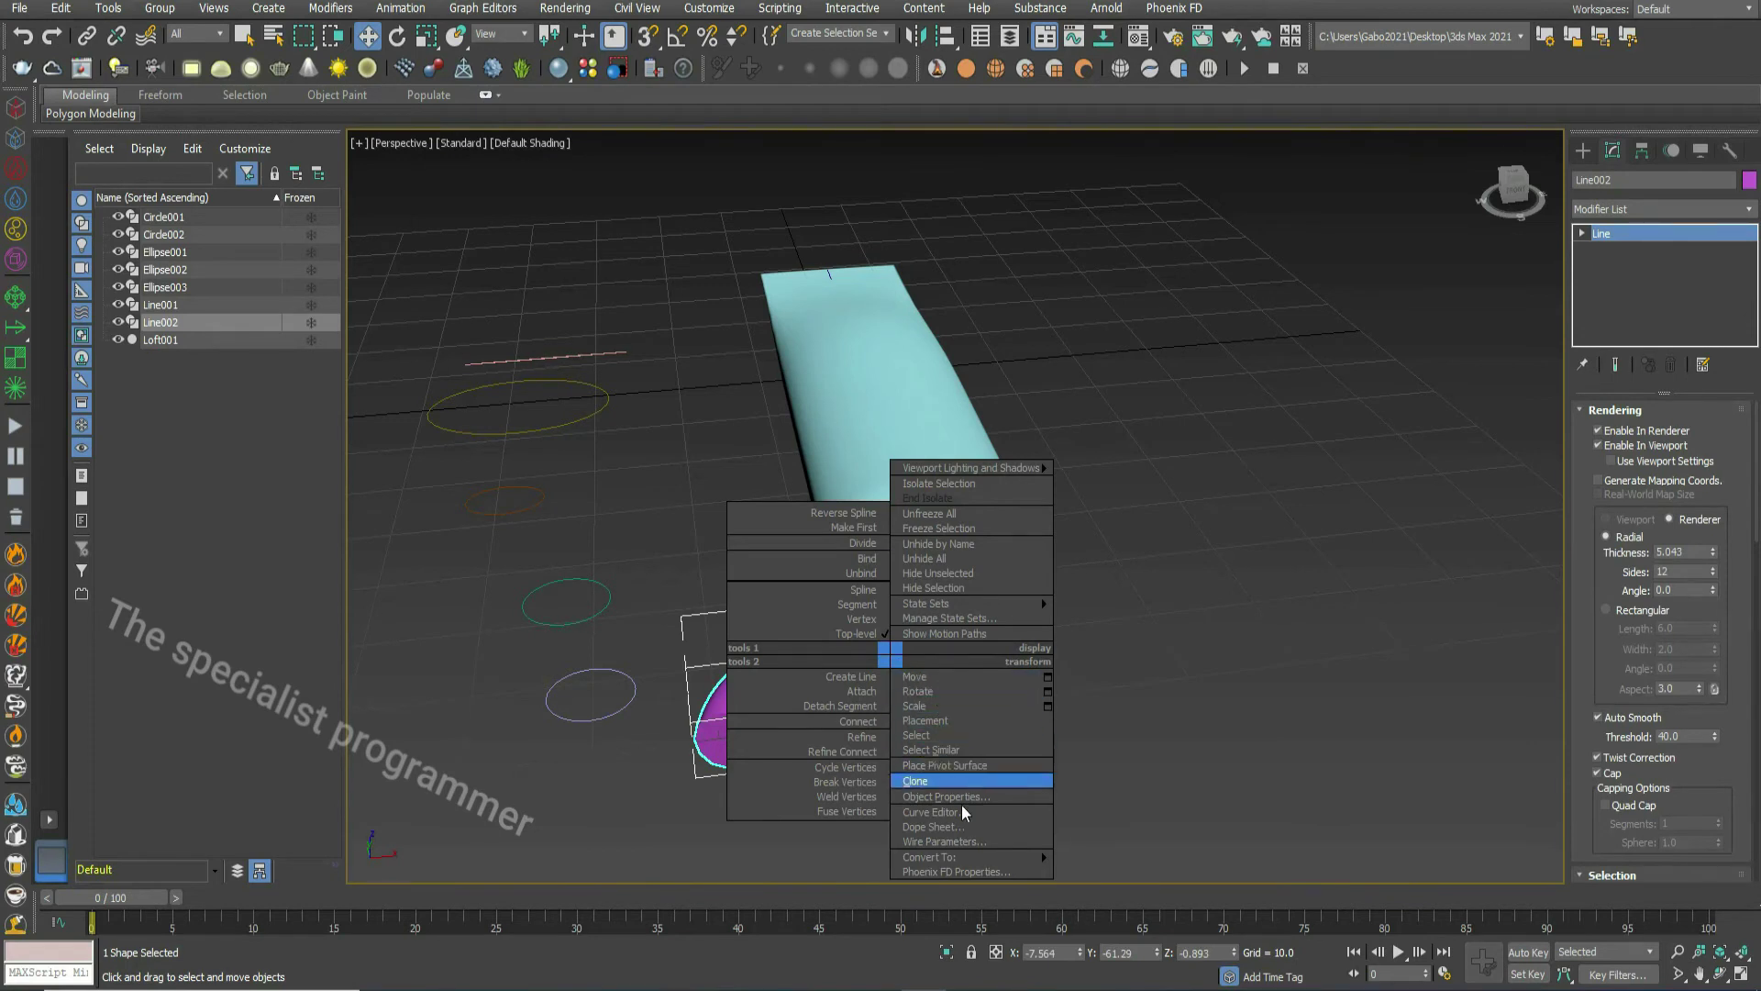
mouse_move(985, 855)
click(1117, 886)
click(1582, 234)
click(1619, 250)
- Select the ring of vertices at the strand's end and scale it down narrower
drag(1515, 204, 1573, 190)
drag(691, 607, 752, 673)
right_click(729, 611)
click(766, 658)
drag(726, 571, 729, 705)
drag(647, 662, 687, 655)
drag(724, 575, 737, 653)
click(615, 638)
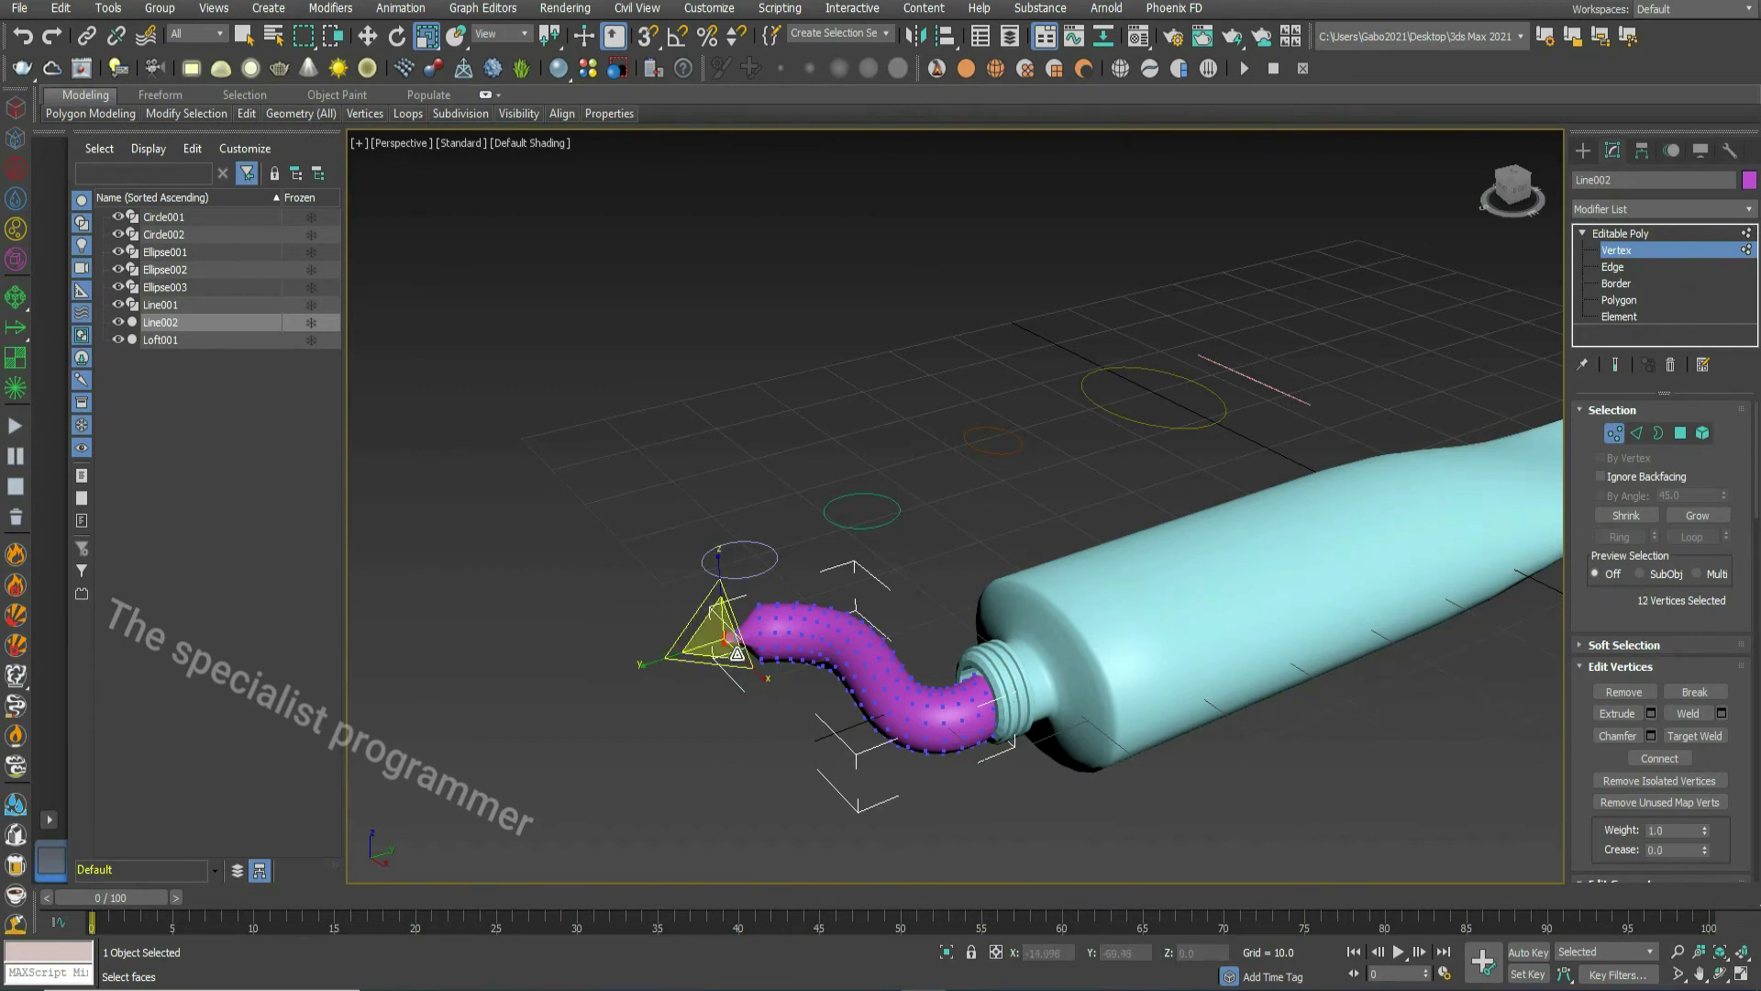
click(641, 662)
- Move the tip vertices back toward the tube and scale them into a pointed tip
drag(711, 629, 794, 681)
right_click(729, 632)
click(759, 641)
click(723, 664)
right_click(775, 624)
click(803, 677)
drag(759, 587, 703, 679)
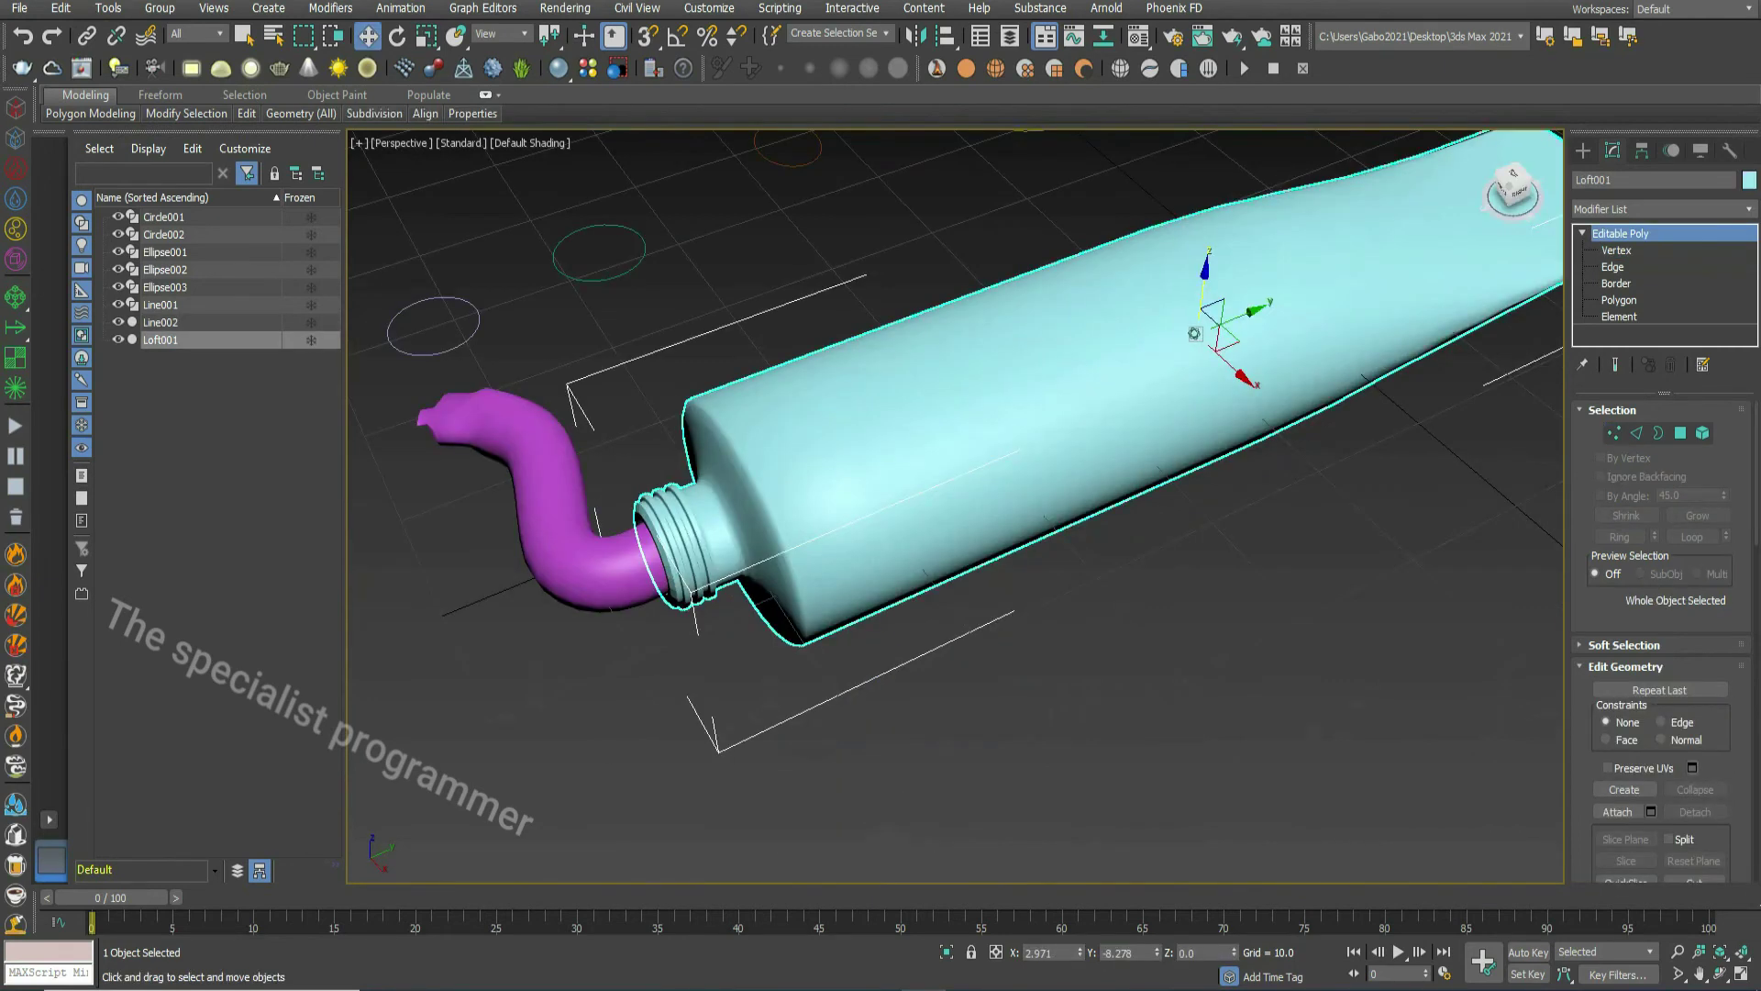
alt+middle_drag(1195, 333, 1194, 333)
- Select the tube body Loft001 and switch to its Polygon level
click(1356, 473)
click(1080, 389)
click(1623, 301)
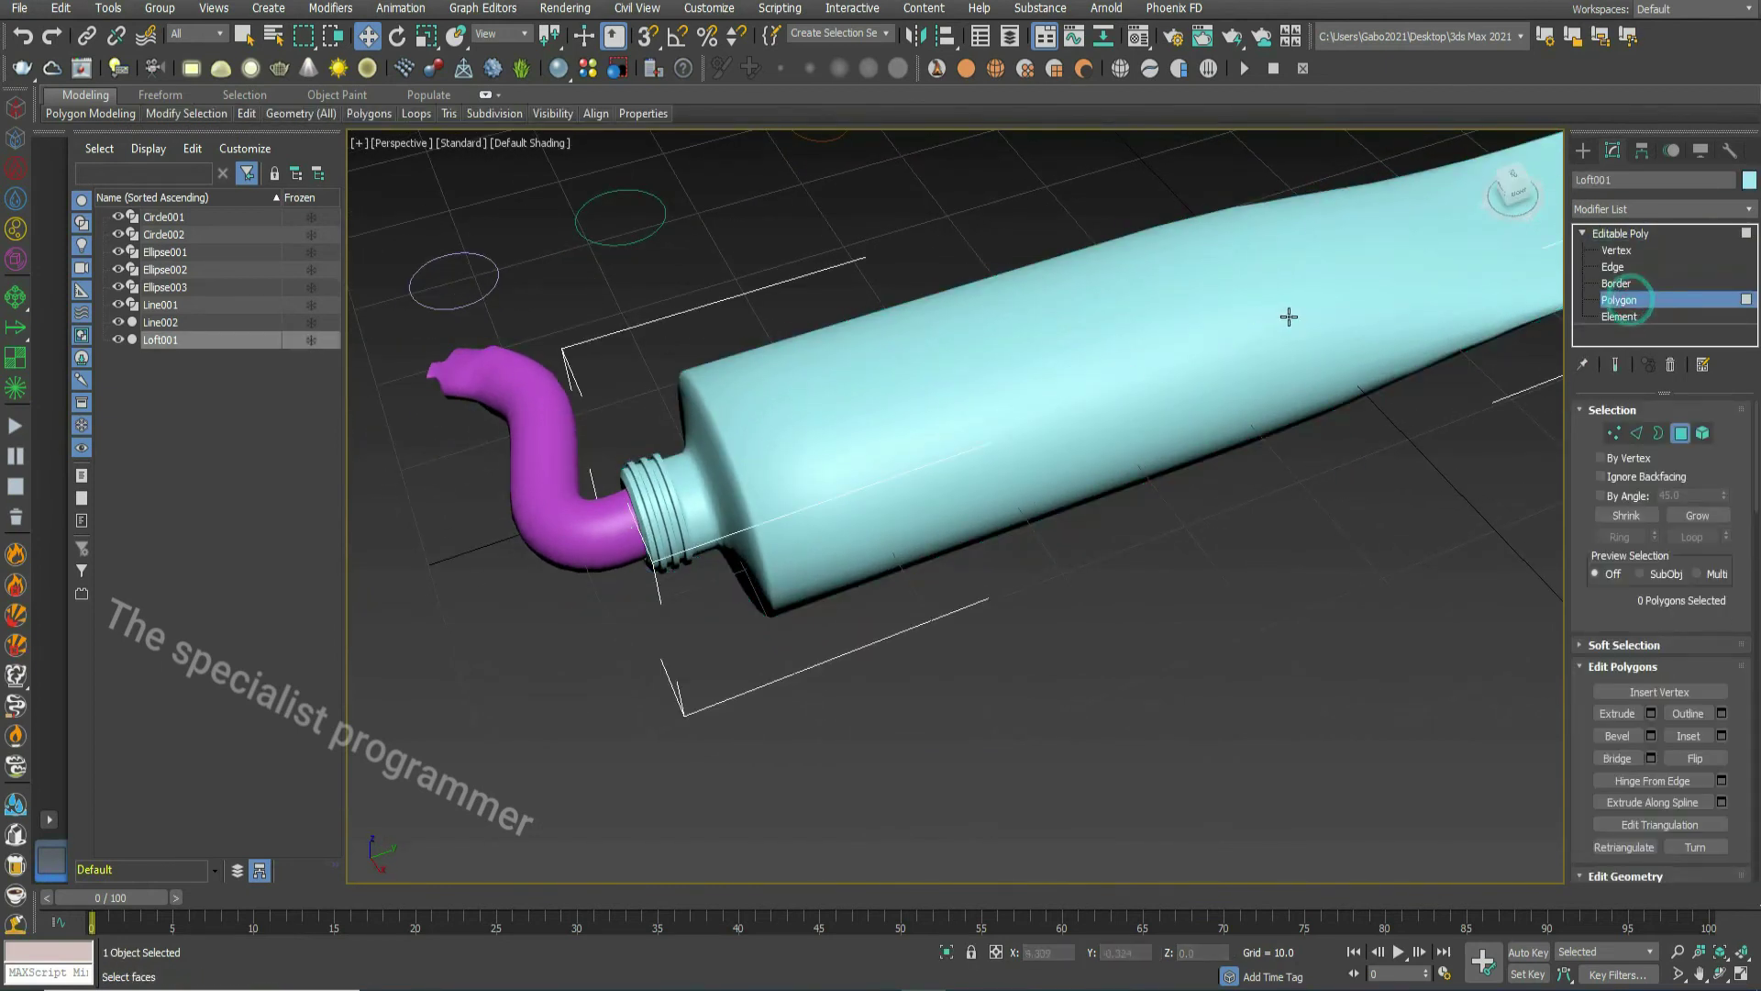
click(497, 145)
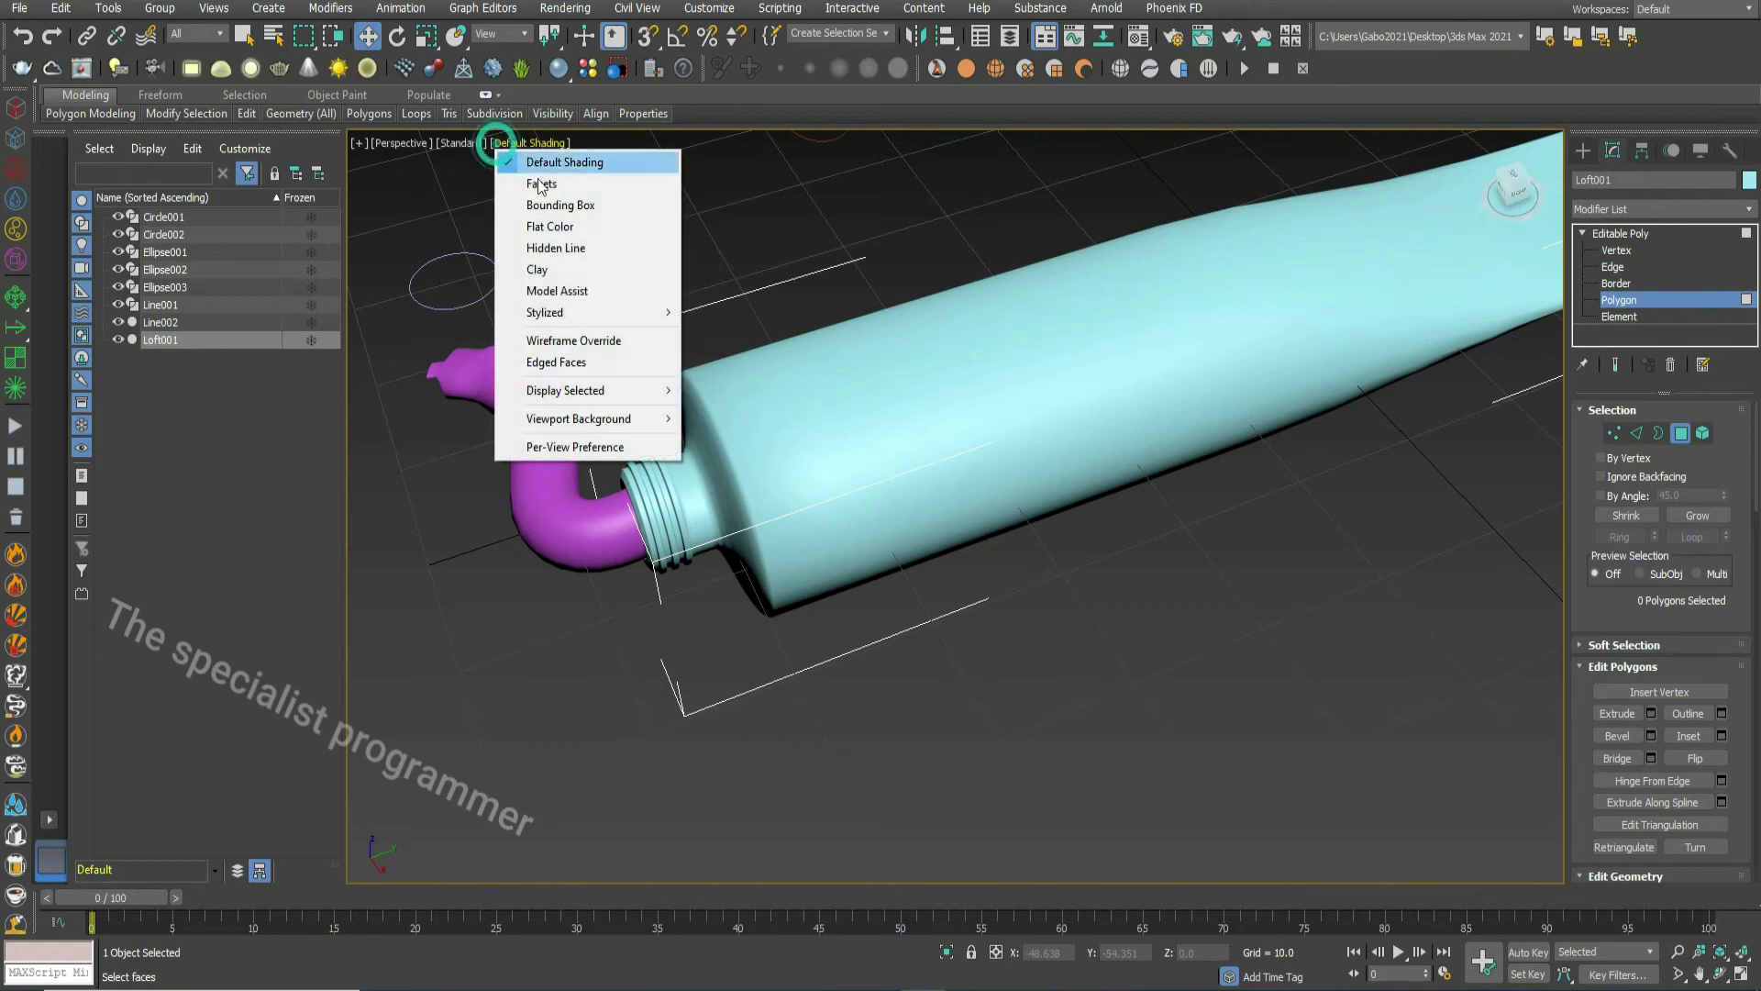
- Turn on Edged Faces shading and reframe the tube in the viewport
click(564, 361)
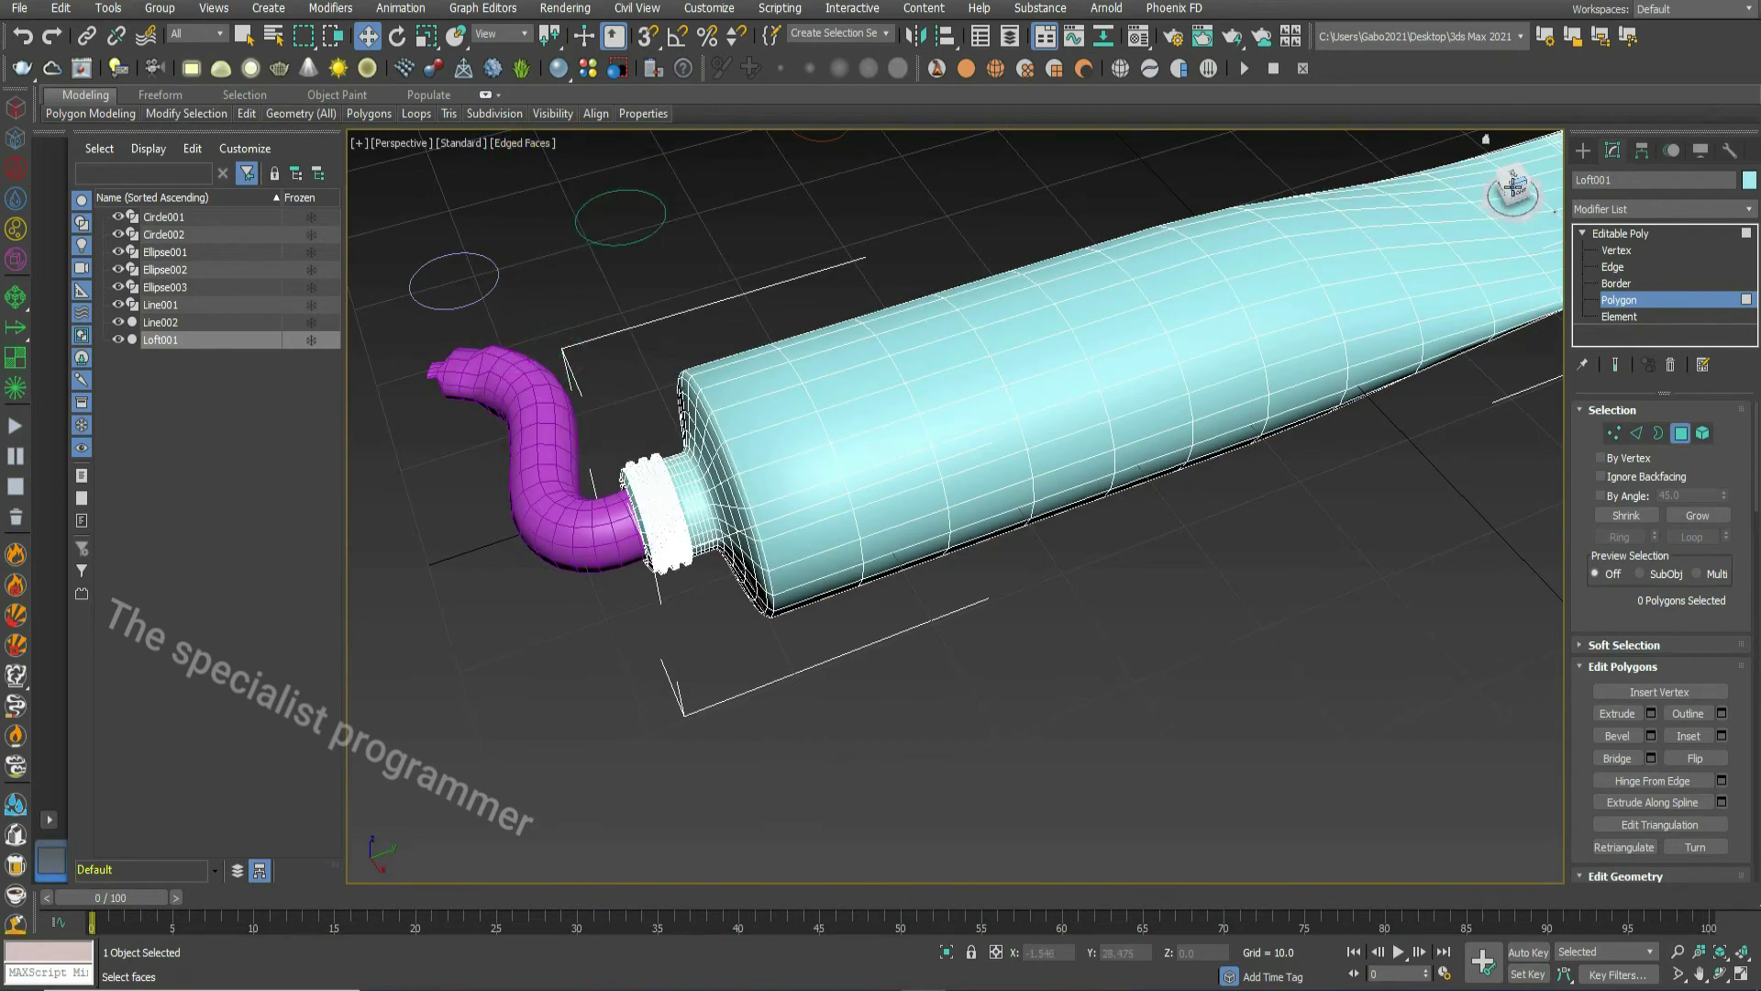
drag(1511, 186, 1529, 217)
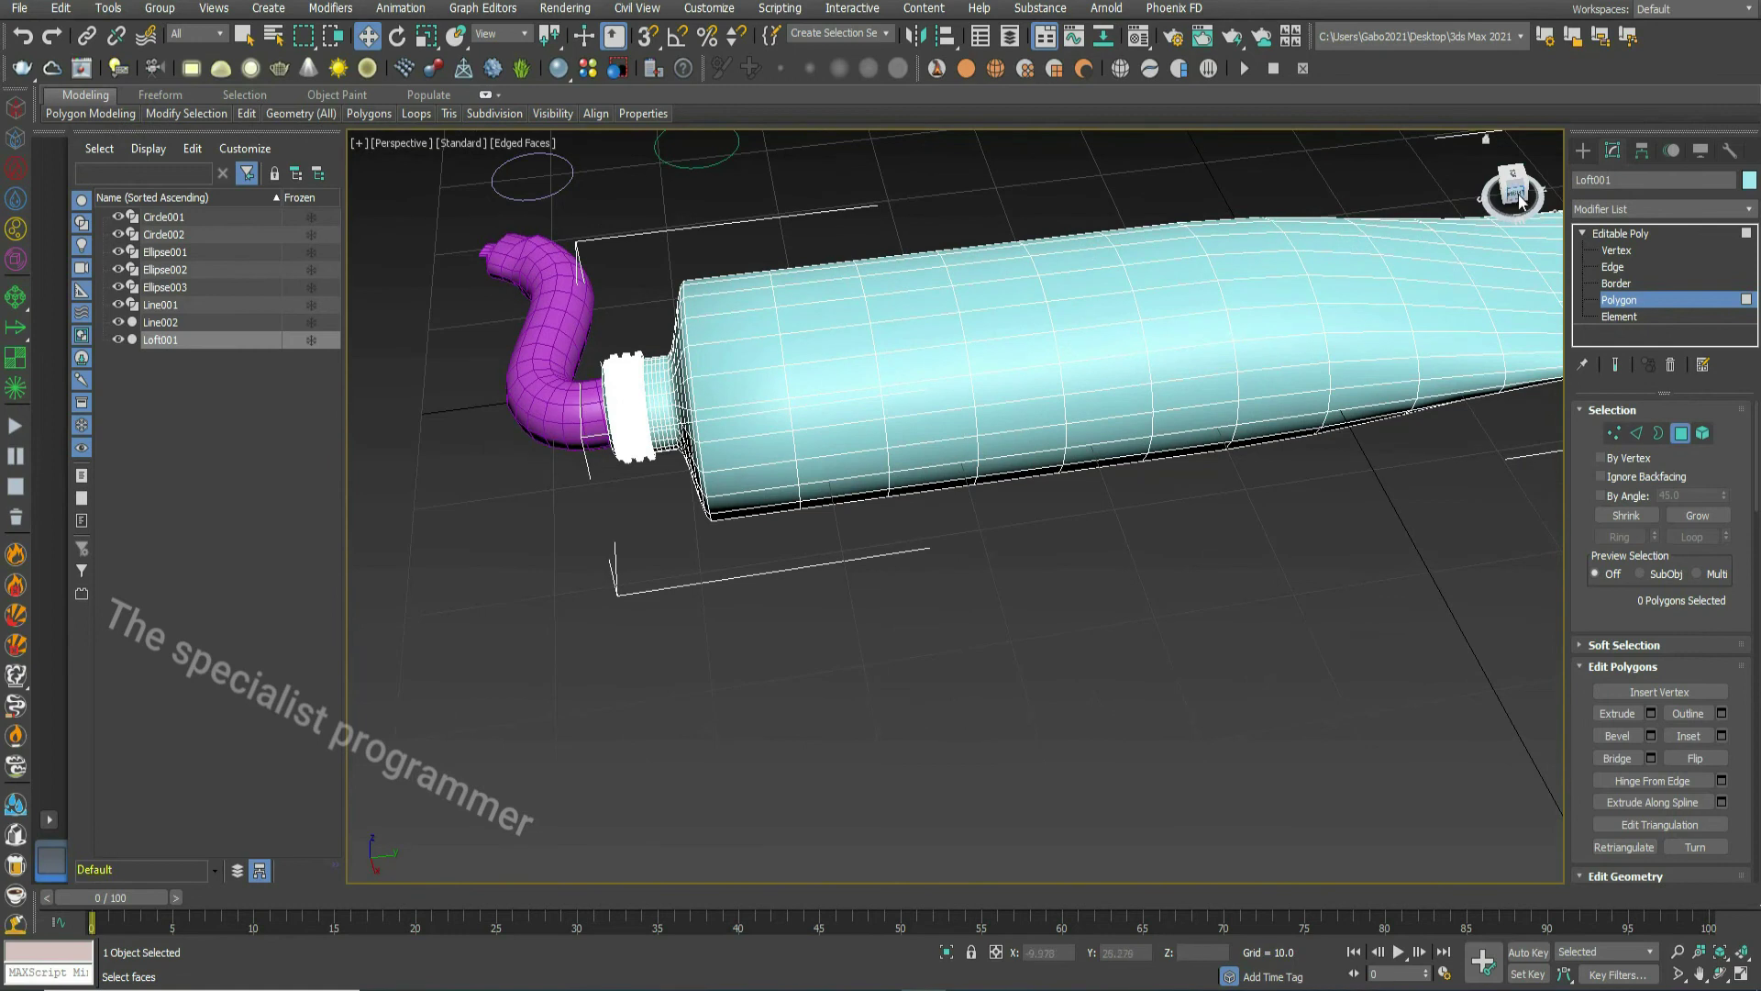
click(1699, 973)
drag(1236, 594, 1120, 635)
right_click(1121, 635)
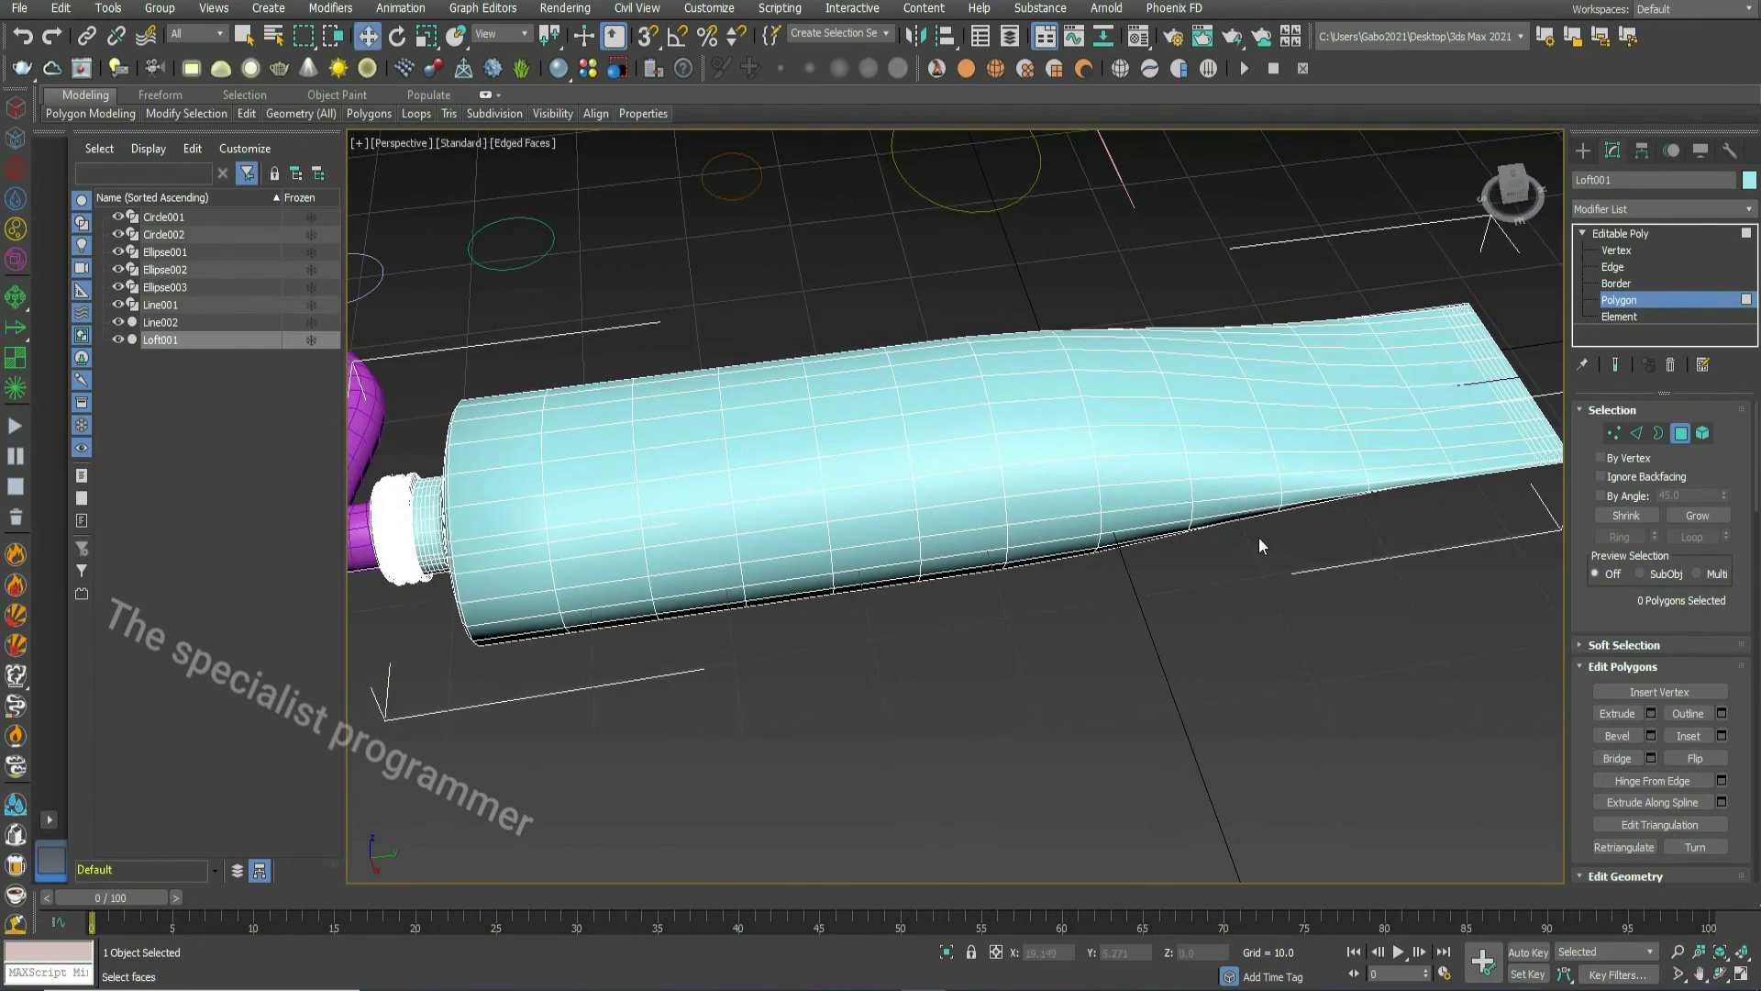
- Select the label band polygons along the tube and detach them as Object001
mouse_move(1383, 458)
mouse_down()
mouse_move(609, 523)
mouse_move(609, 444)
mouse_move(676, 425)
mouse_move(789, 414)
mouse_move(797, 459)
mouse_move(1124, 397)
mouse_move(1257, 389)
mouse_move(1412, 422)
mouse_move(1333, 352)
mouse_move(1100, 325)
mouse_up()
alt+middle_drag(1101, 326, 1077, 316)
mouse_move(1077, 316)
mouse_down()
mouse_move(1303, 271)
mouse_move(981, 341)
mouse_move(947, 394)
mouse_move(861, 352)
mouse_move(822, 449)
mouse_move(669, 413)
mouse_move(597, 464)
mouse_move(601, 419)
mouse_up()
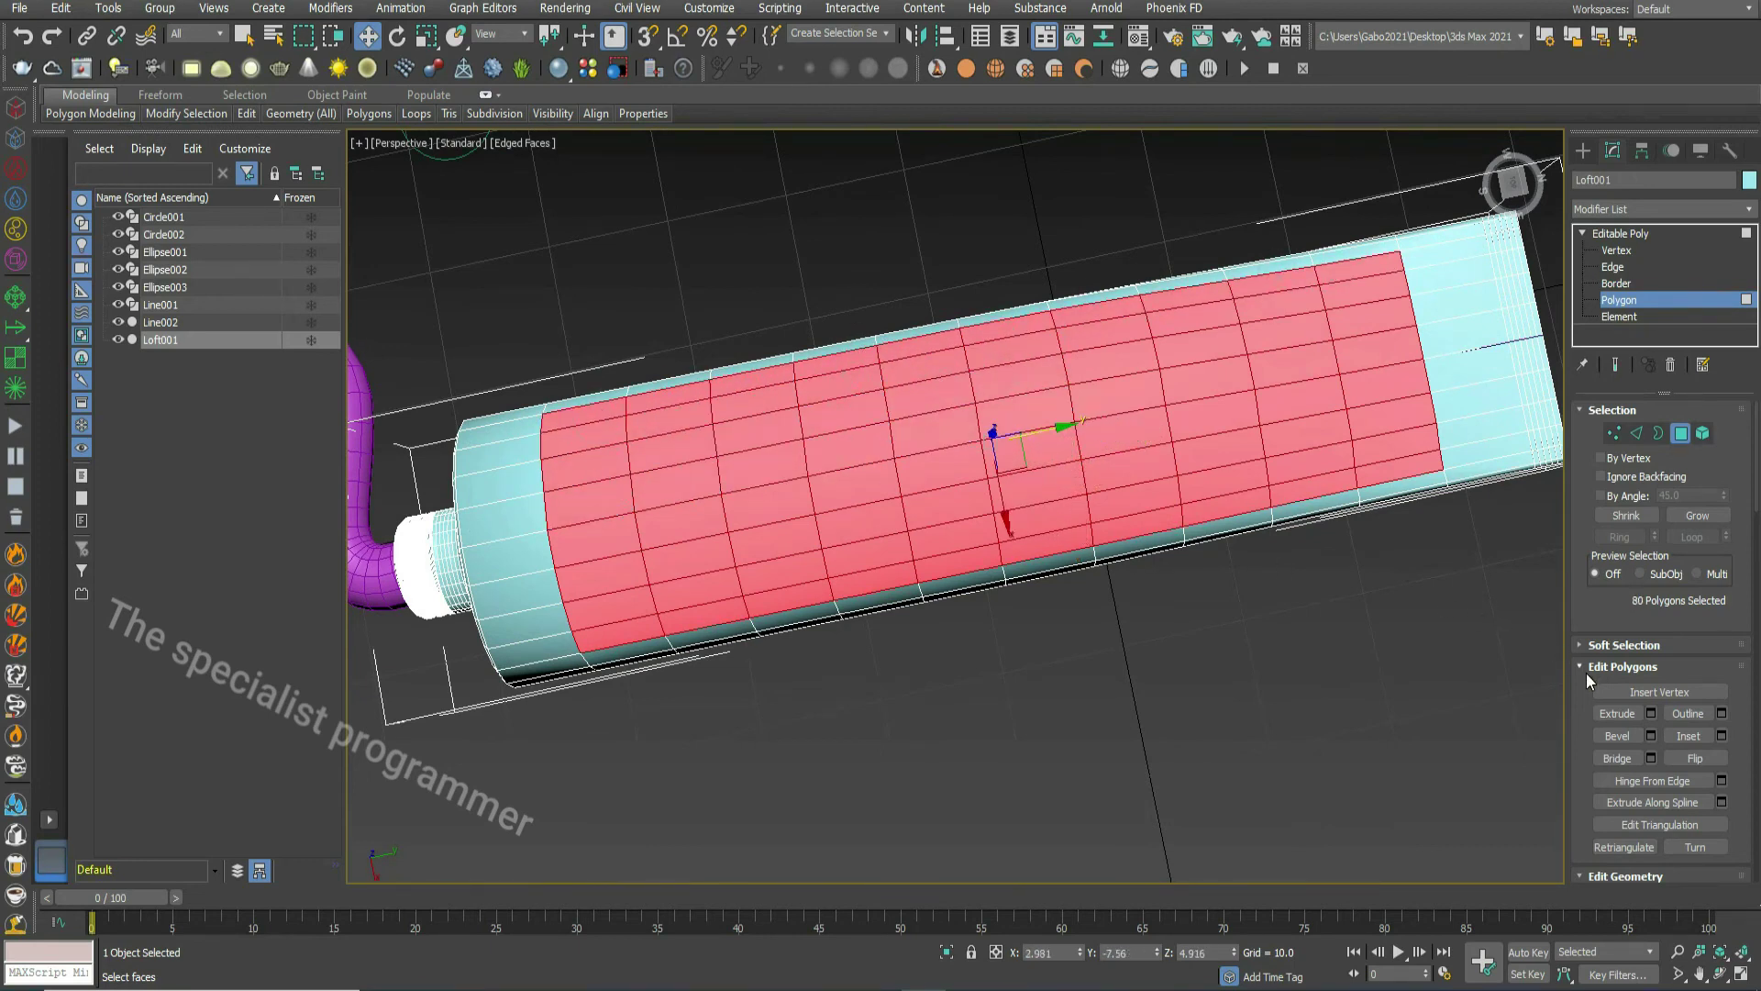
scroll(1697, 685, down, 3)
scroll(1706, 668, down, 4)
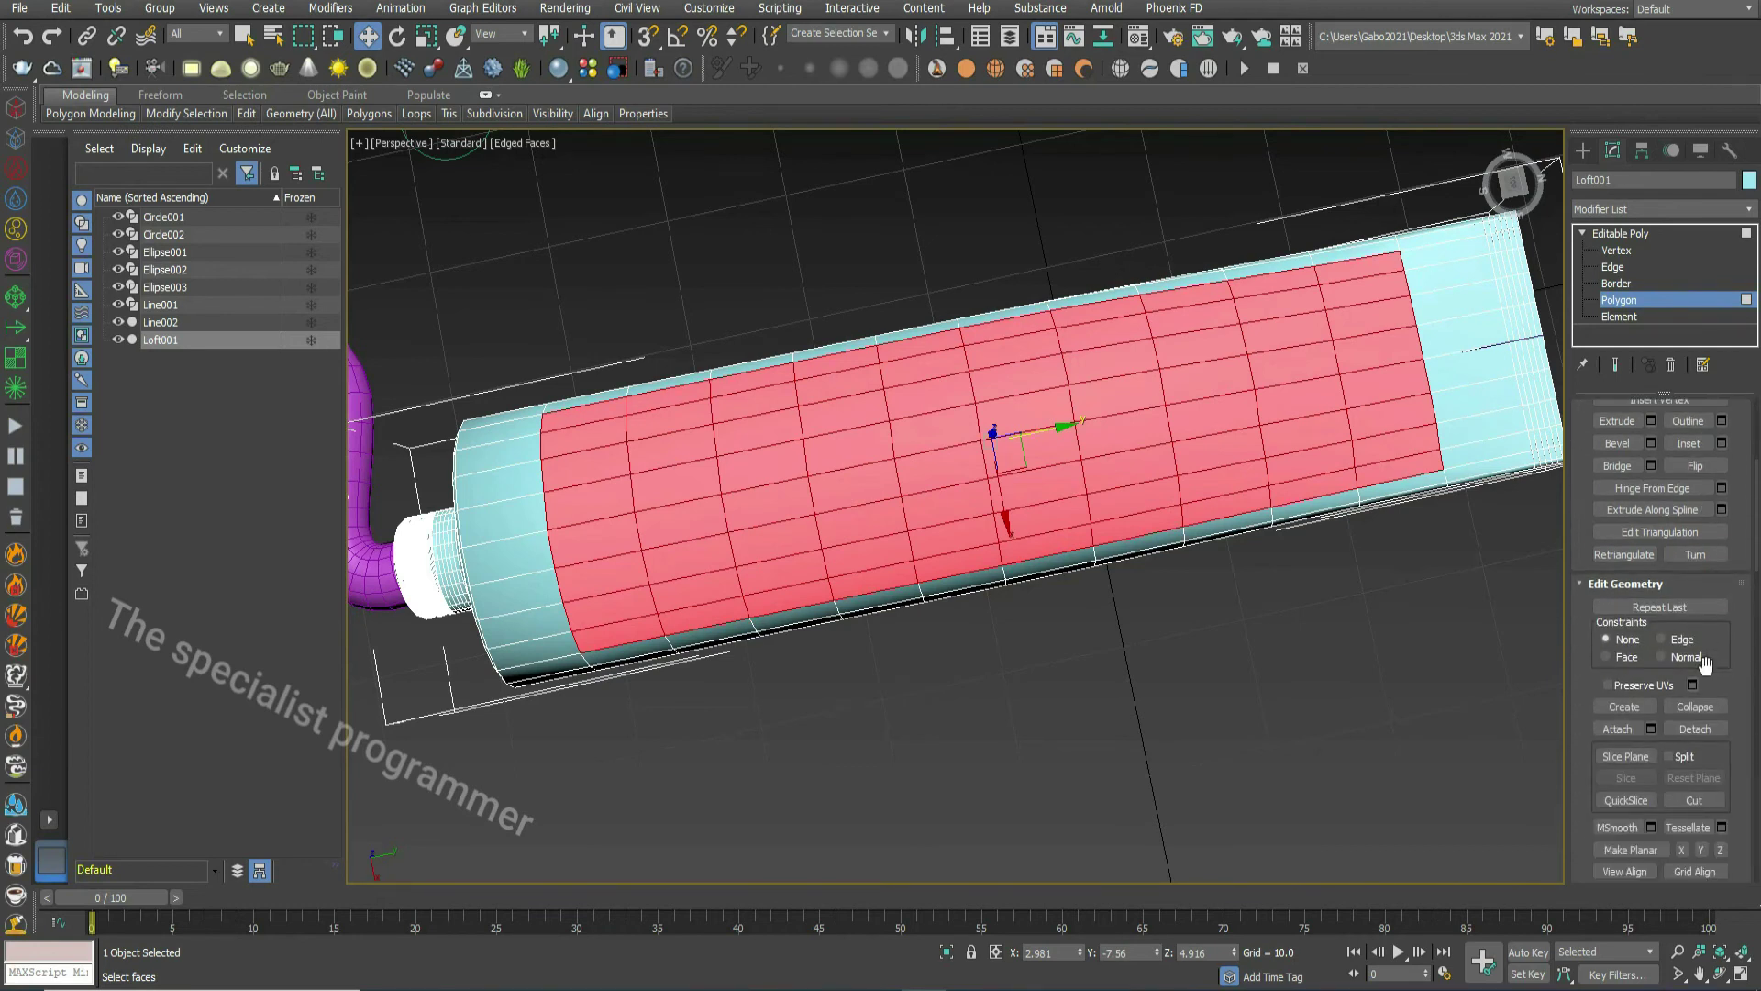
scroll(1704, 660, down, 1)
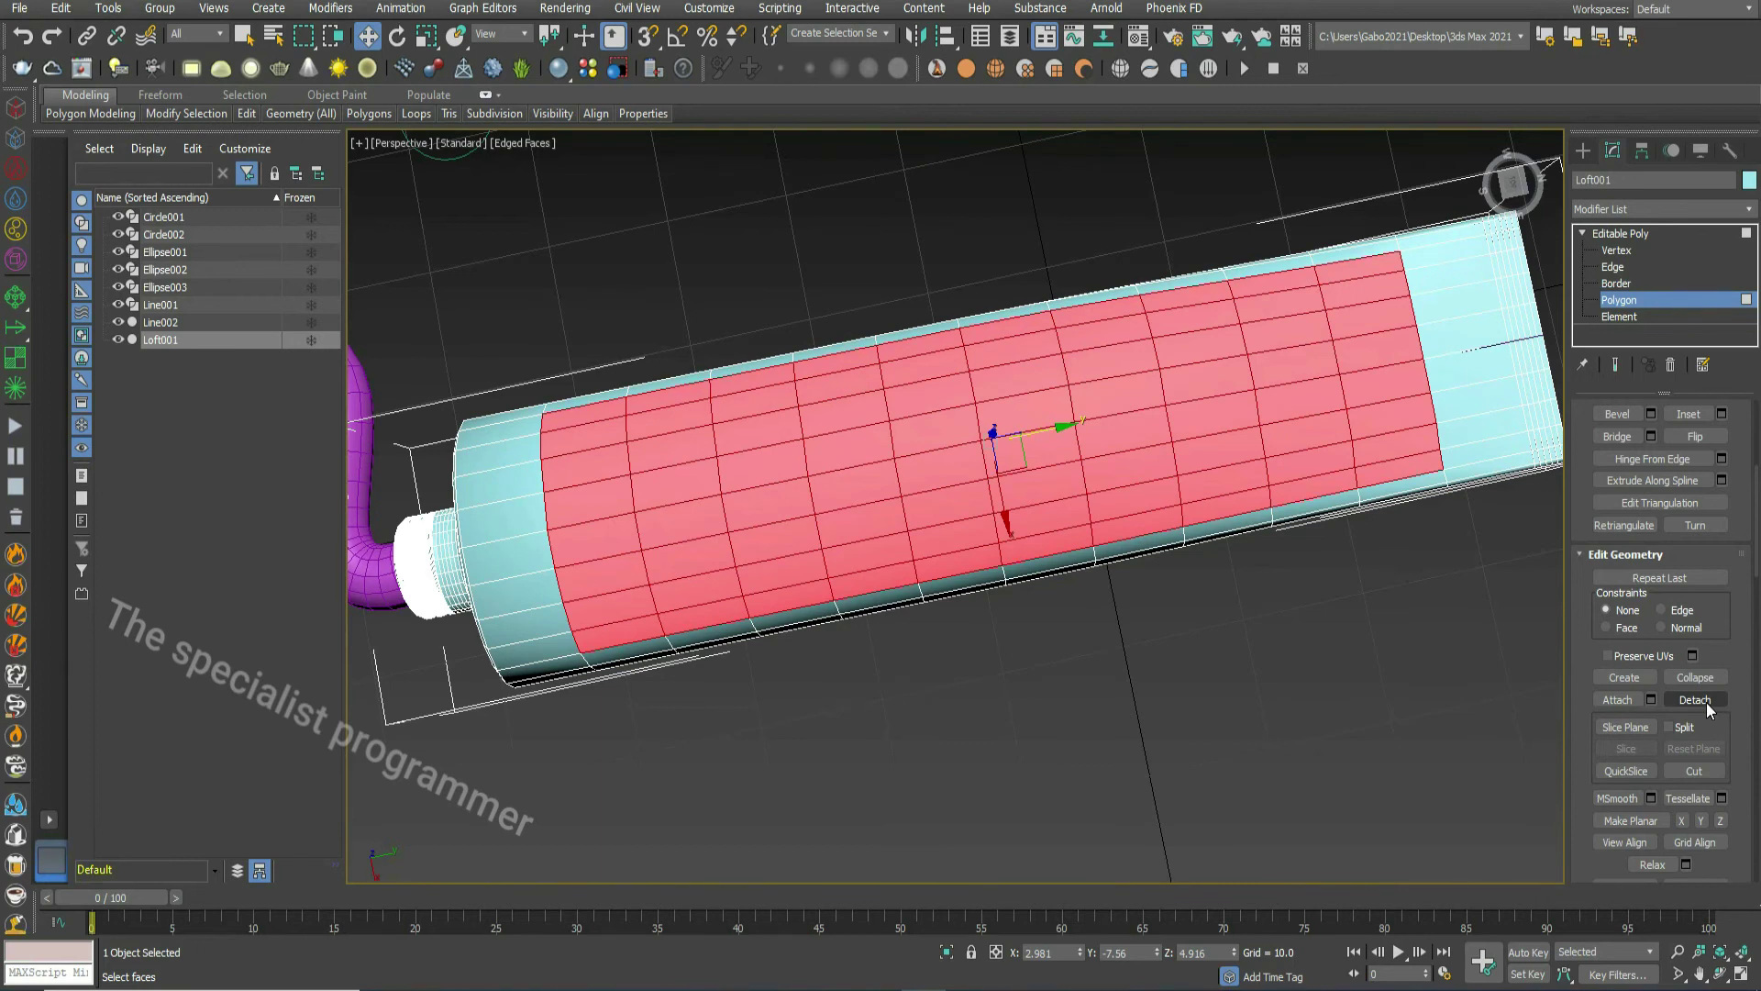
click(1696, 700)
click(950, 500)
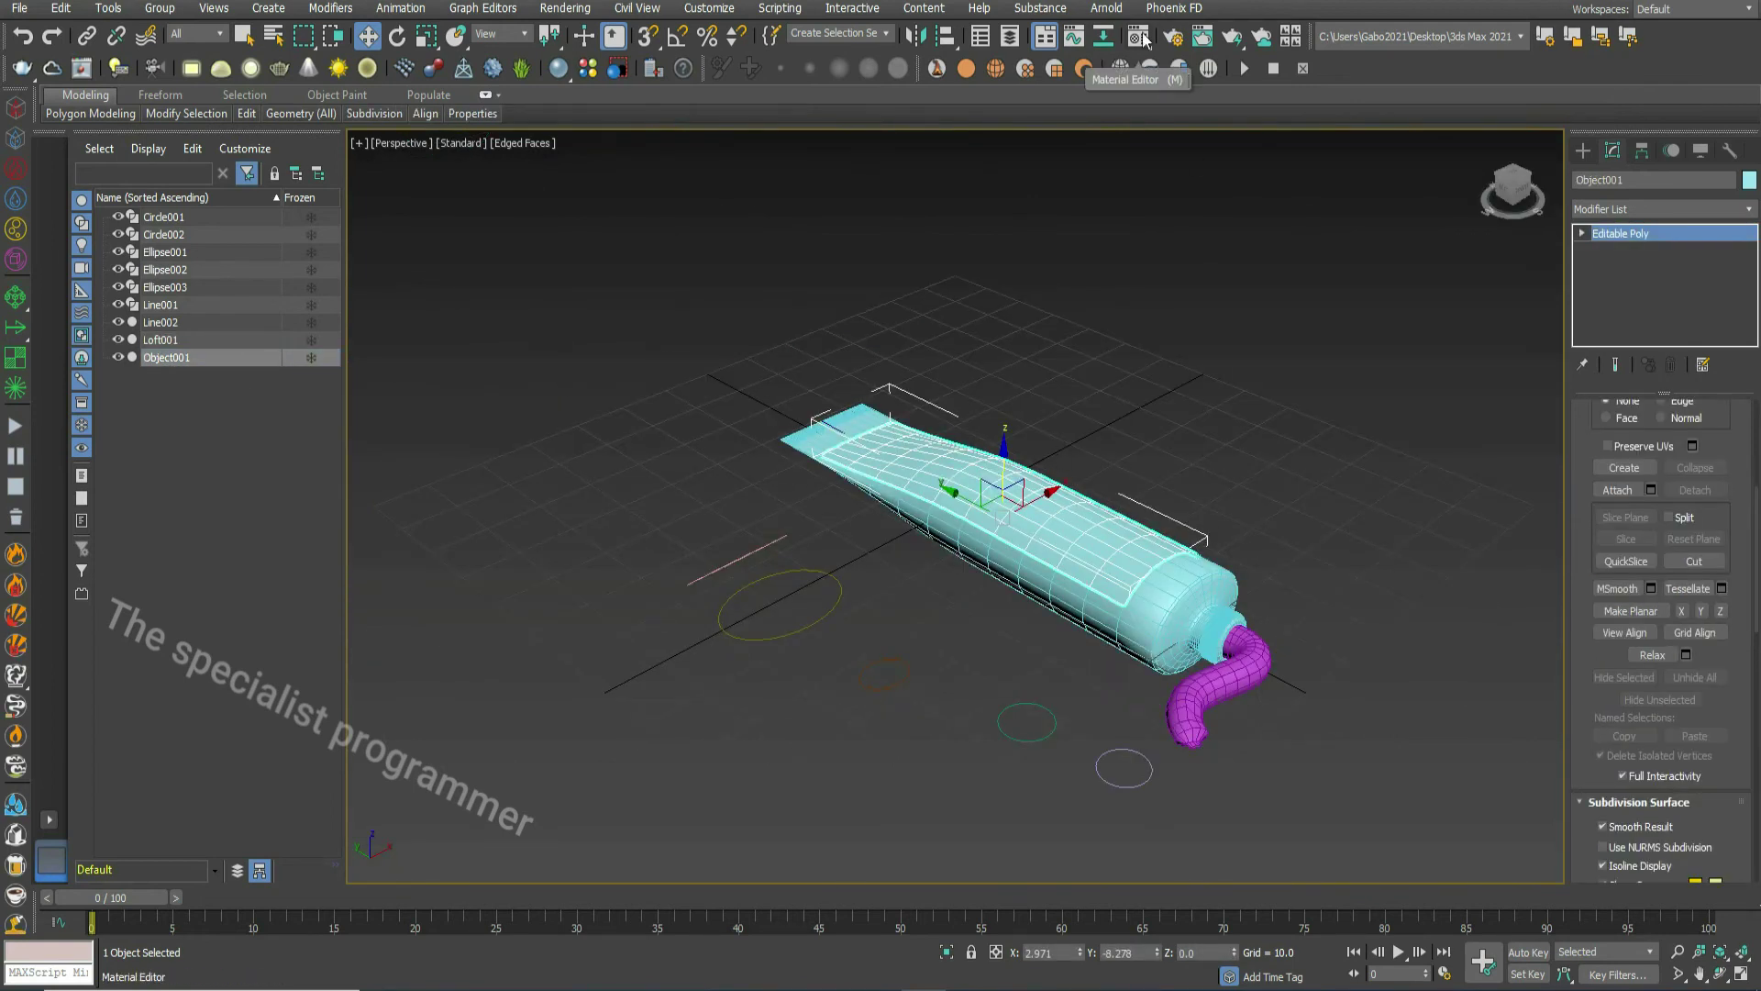
- Give Wall Paint an OSL Bitmap Lookup base colour loading sp.jpg and apply it to Object001
click(1139, 36)
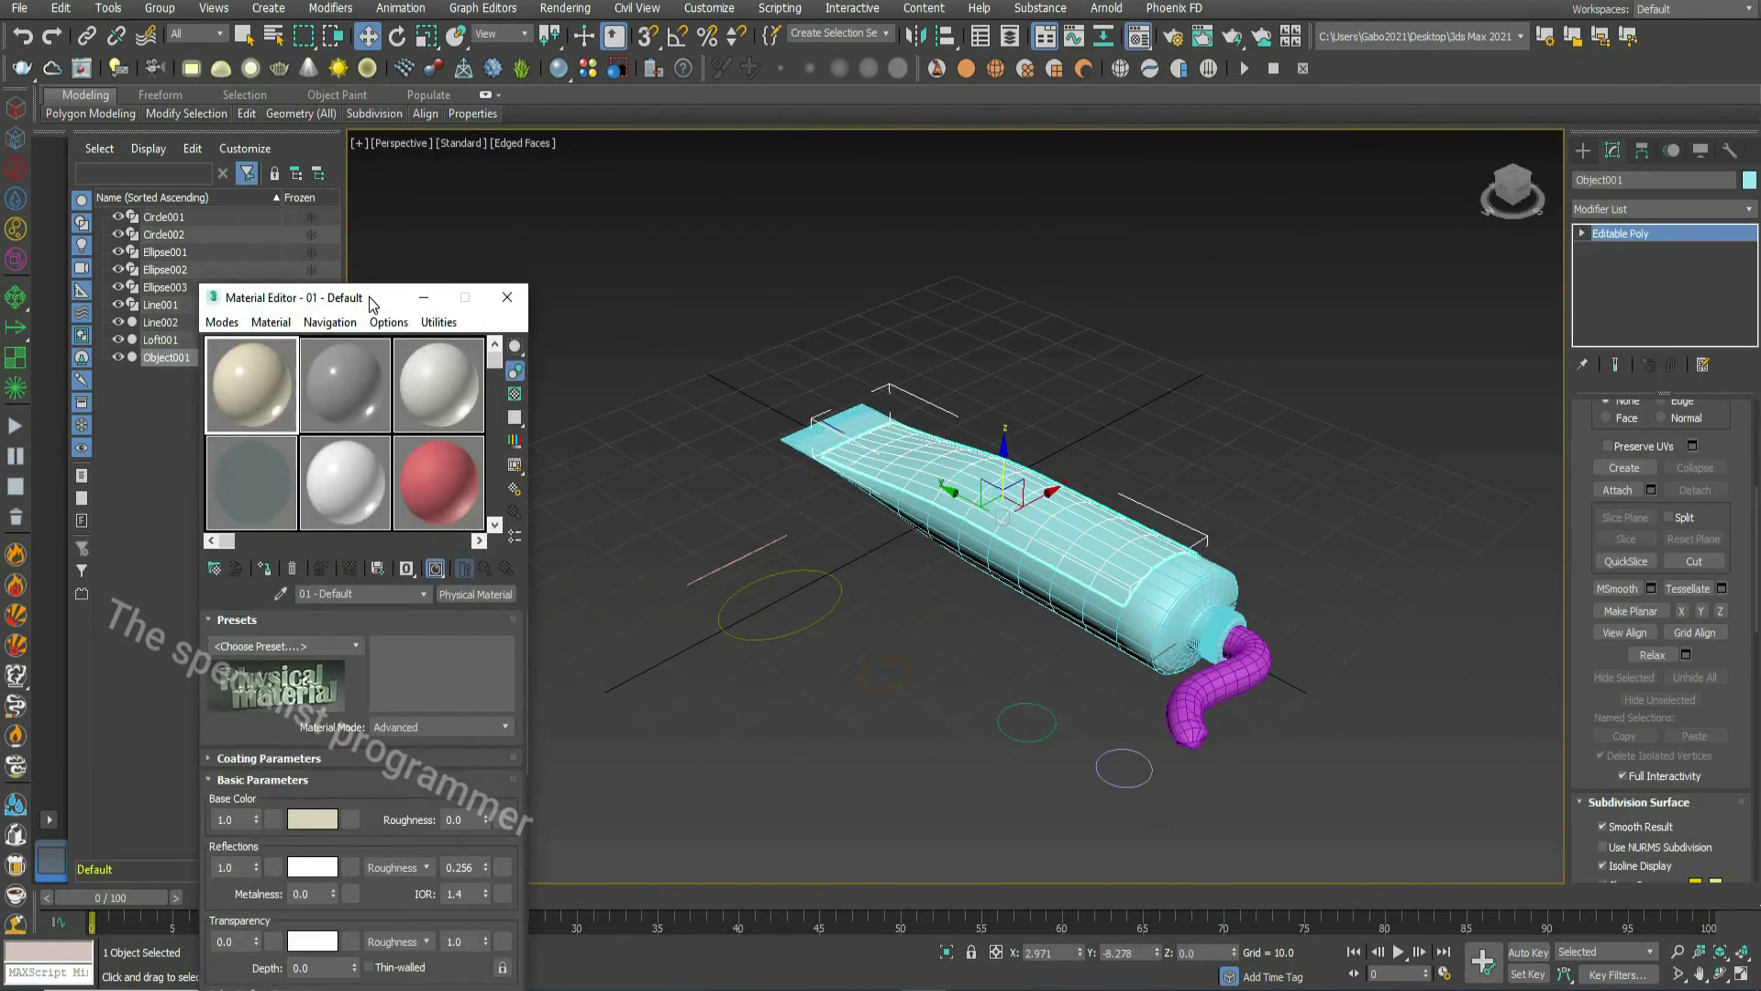
drag(371, 306, 397, 210)
click(442, 372)
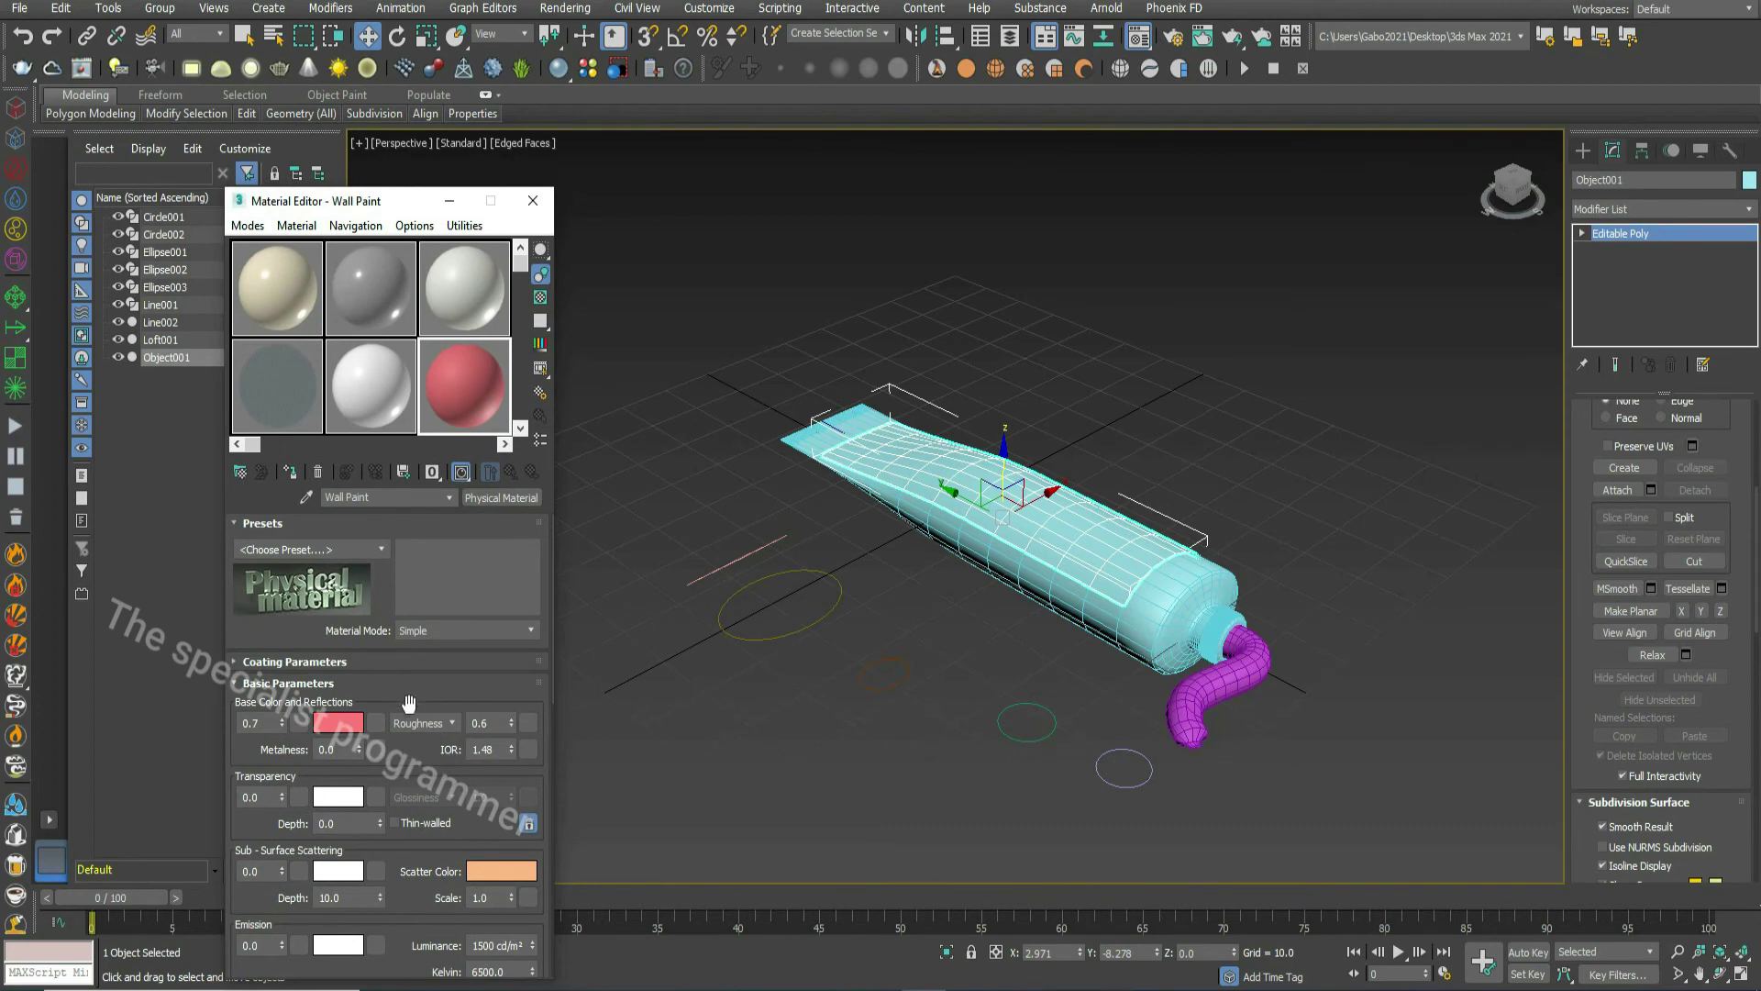
click(374, 723)
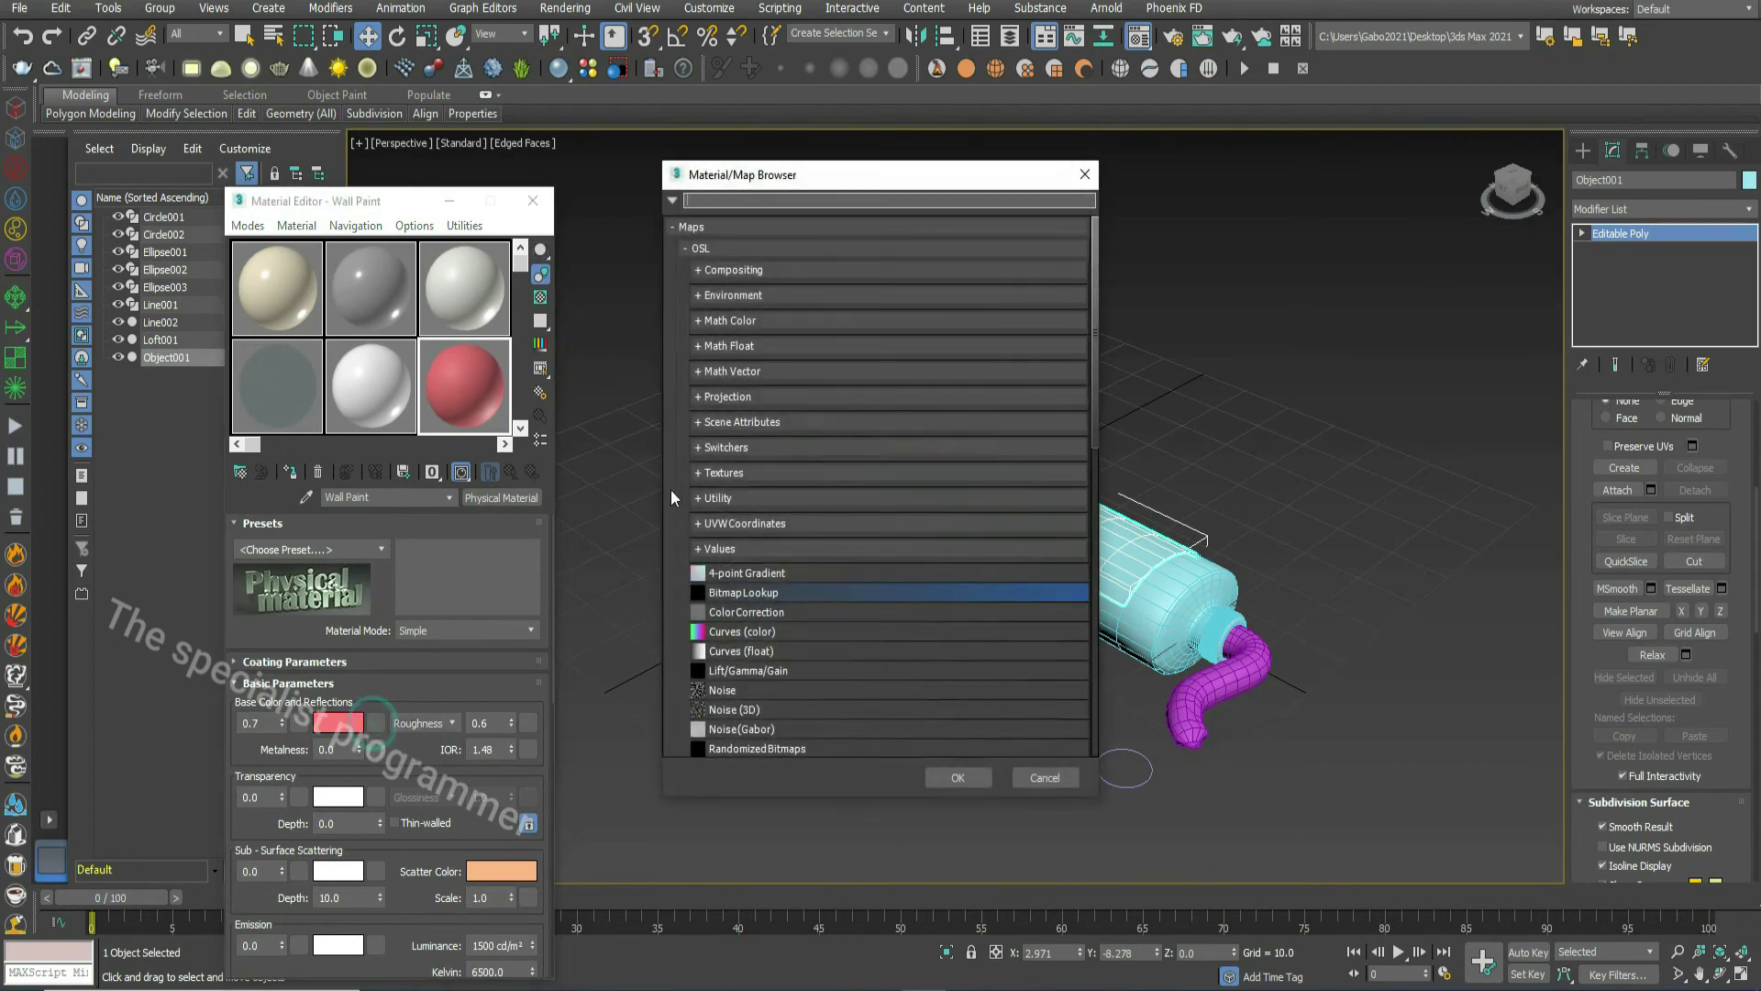
double_click(762, 595)
click(532, 184)
double_click(532, 188)
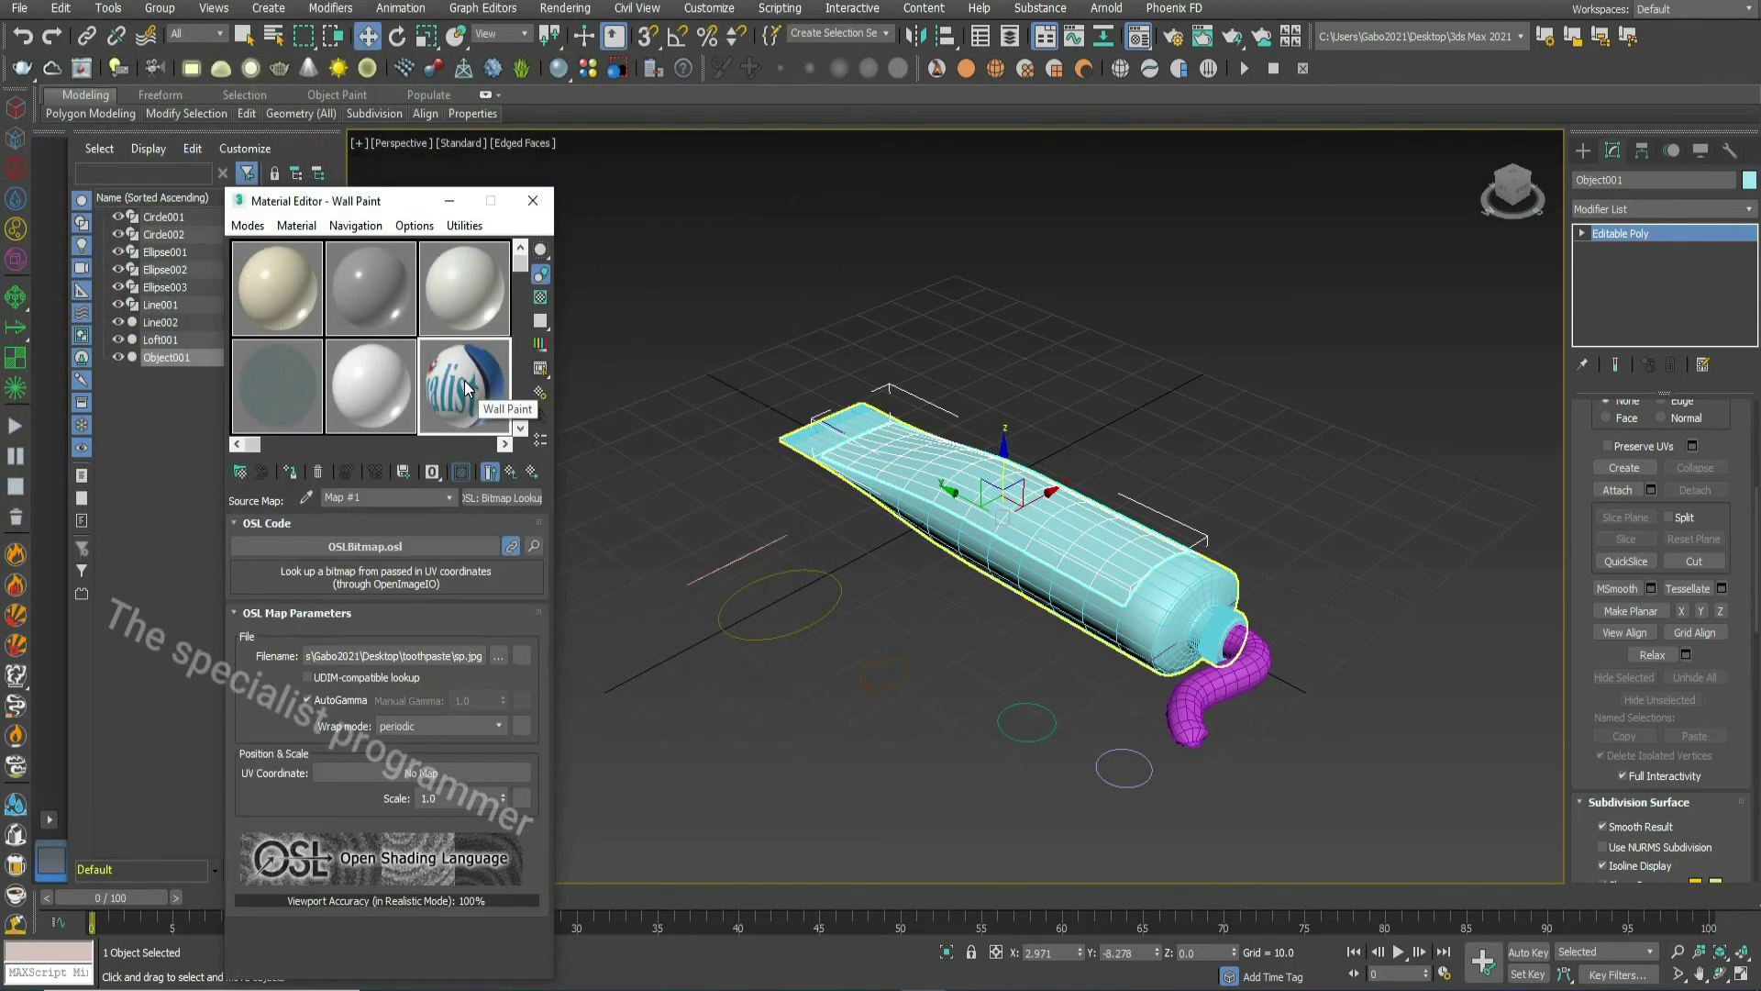
drag(920, 454, 919, 448)
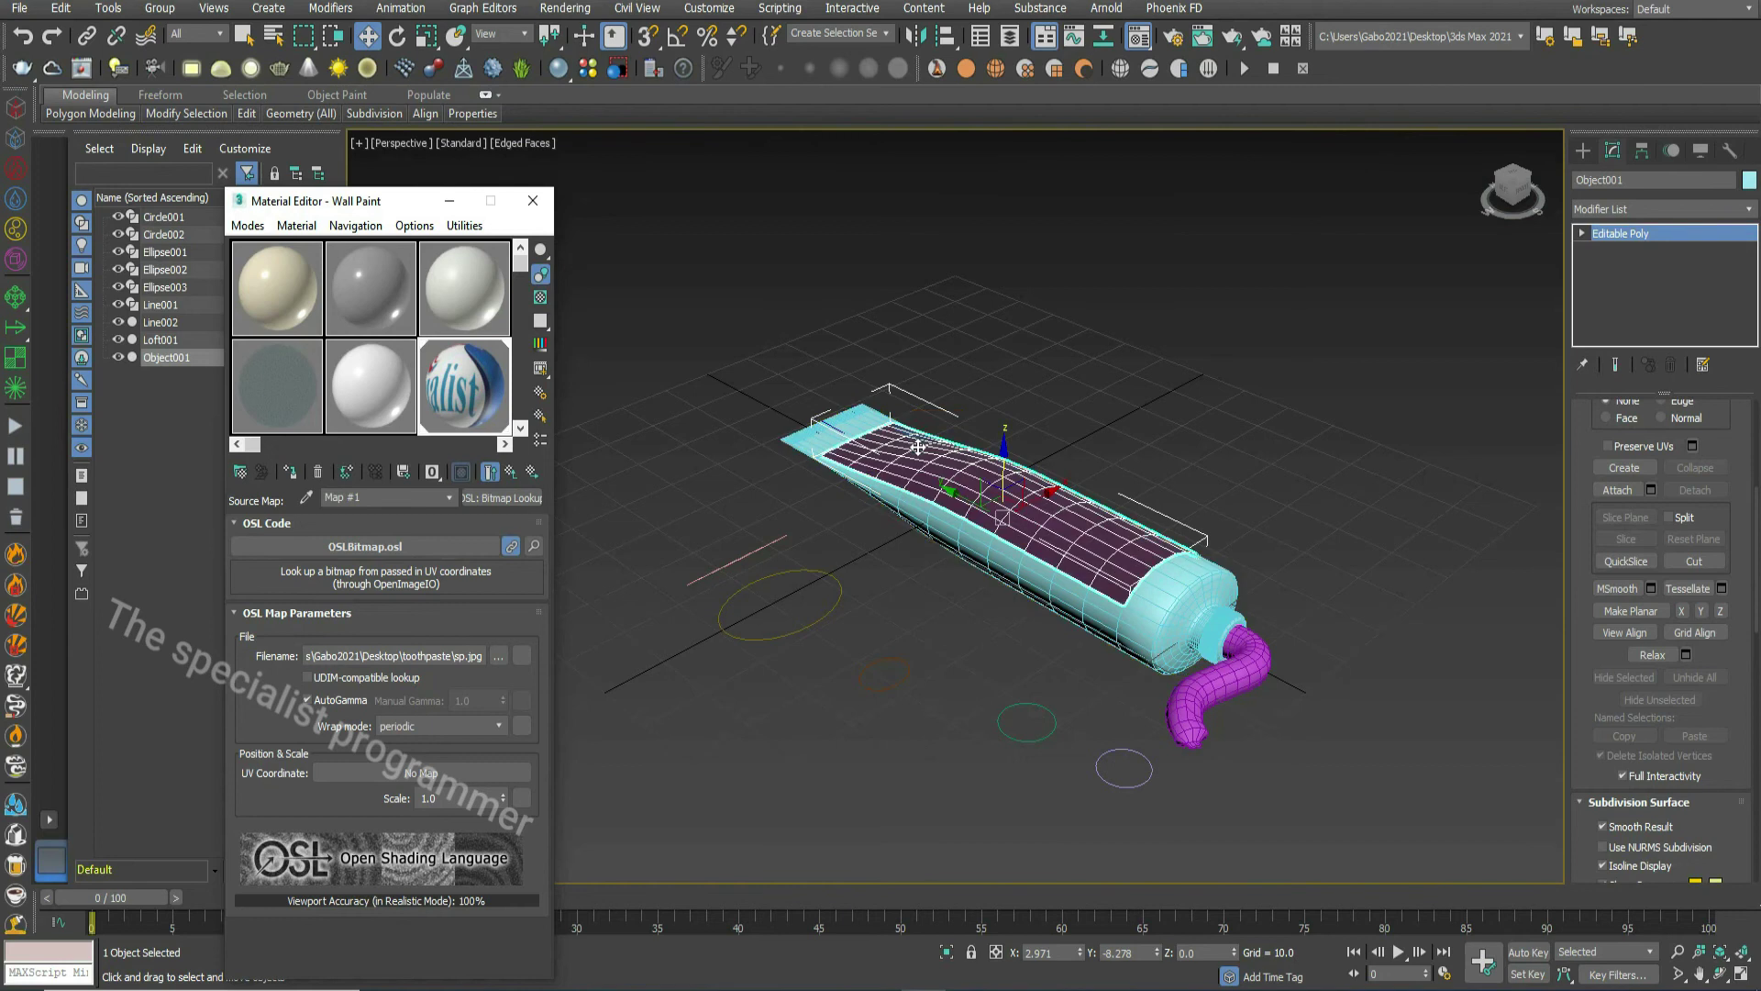
- Add a UVW Map modifier to Object001 and set its mapping to Box
click(1660, 209)
scroll(1674, 642, down, 10)
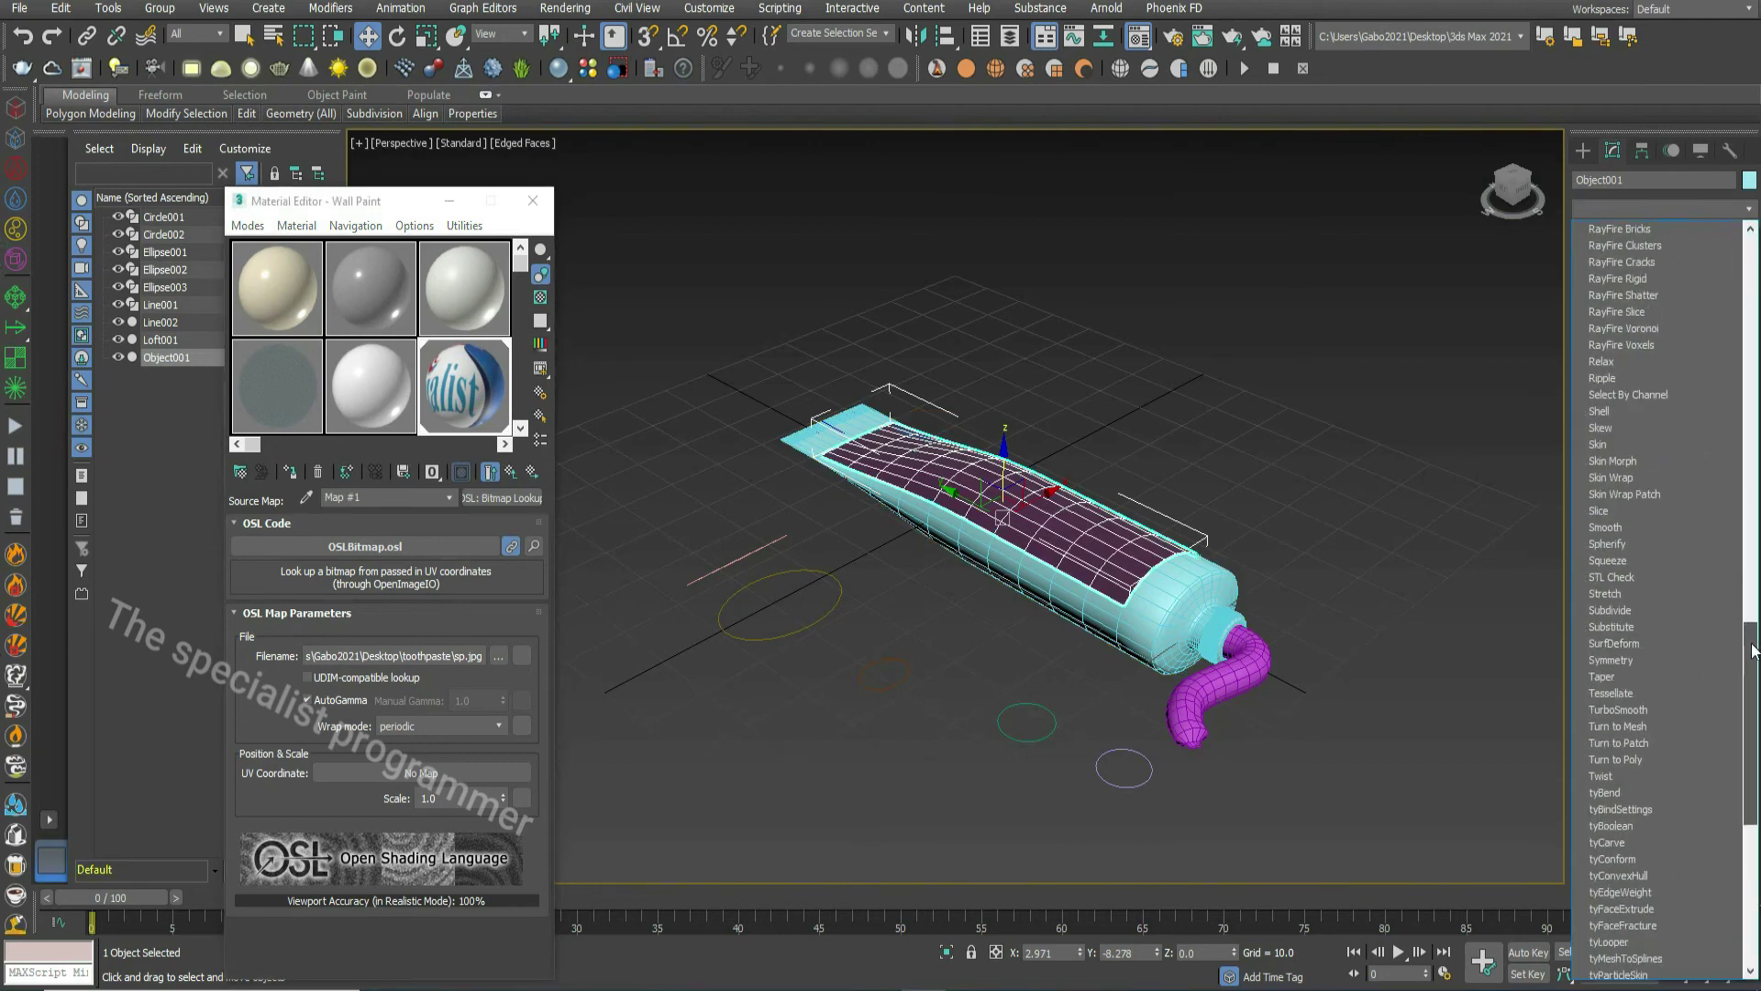
scroll(1675, 642, down, 9)
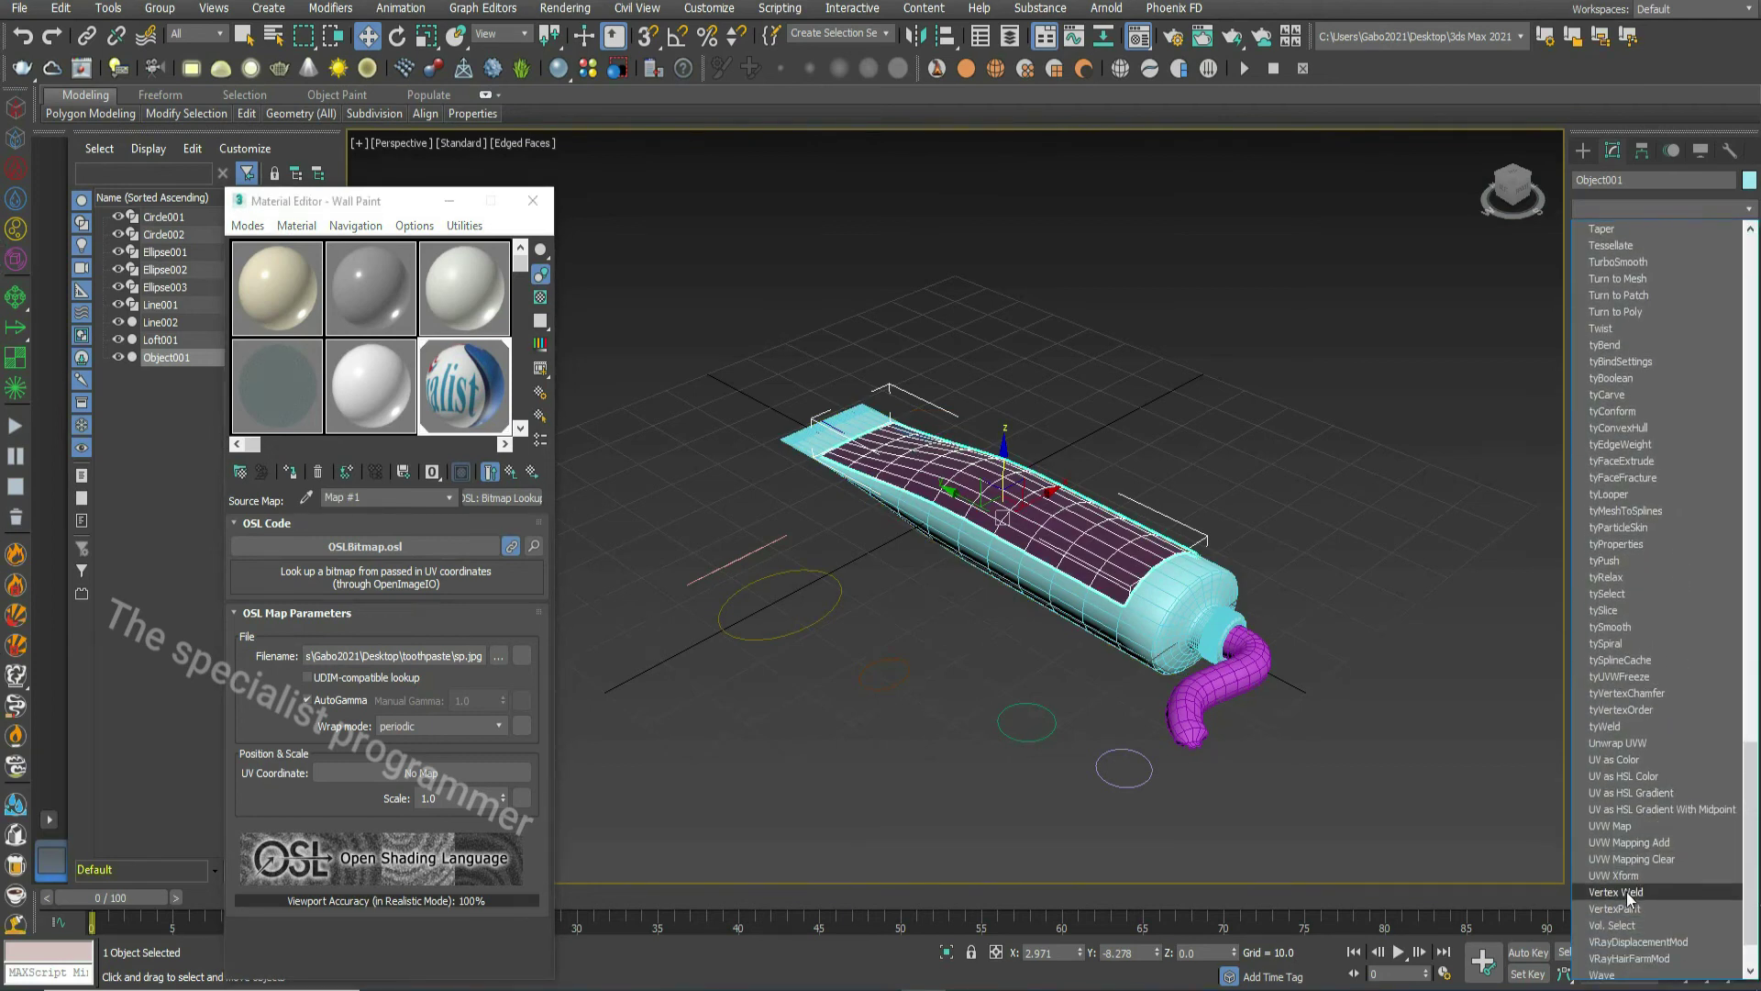
scroll(1629, 753, down, 2)
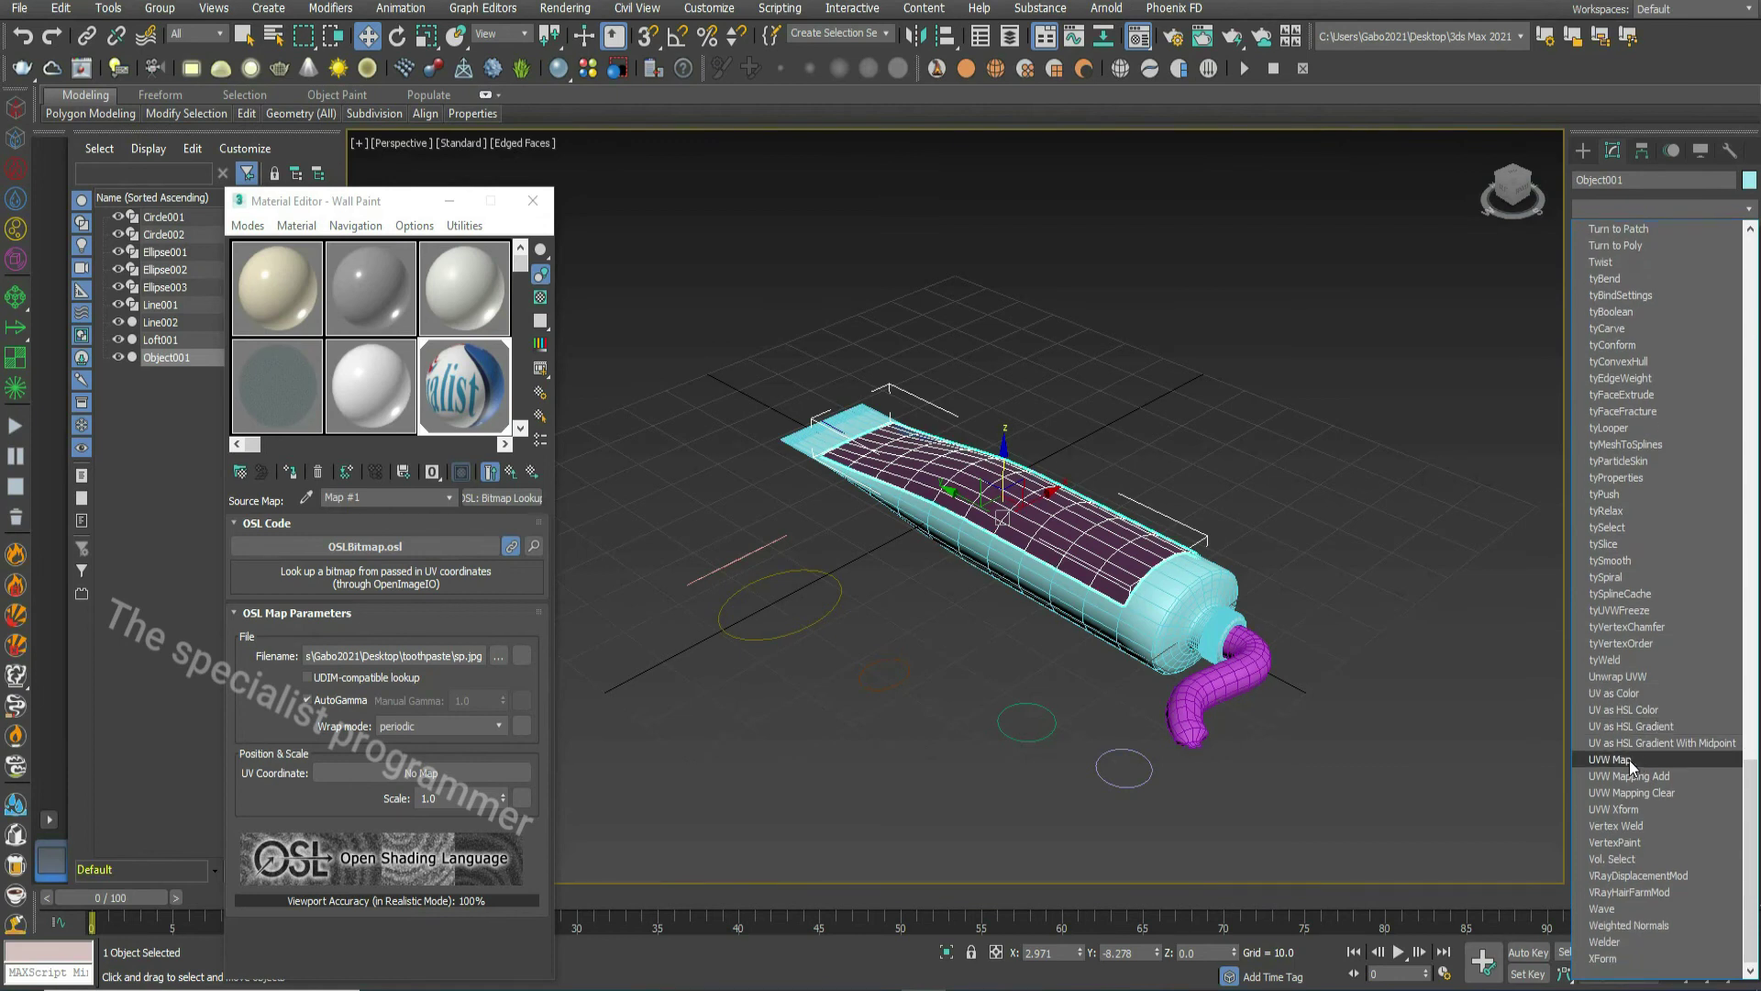
click(1621, 760)
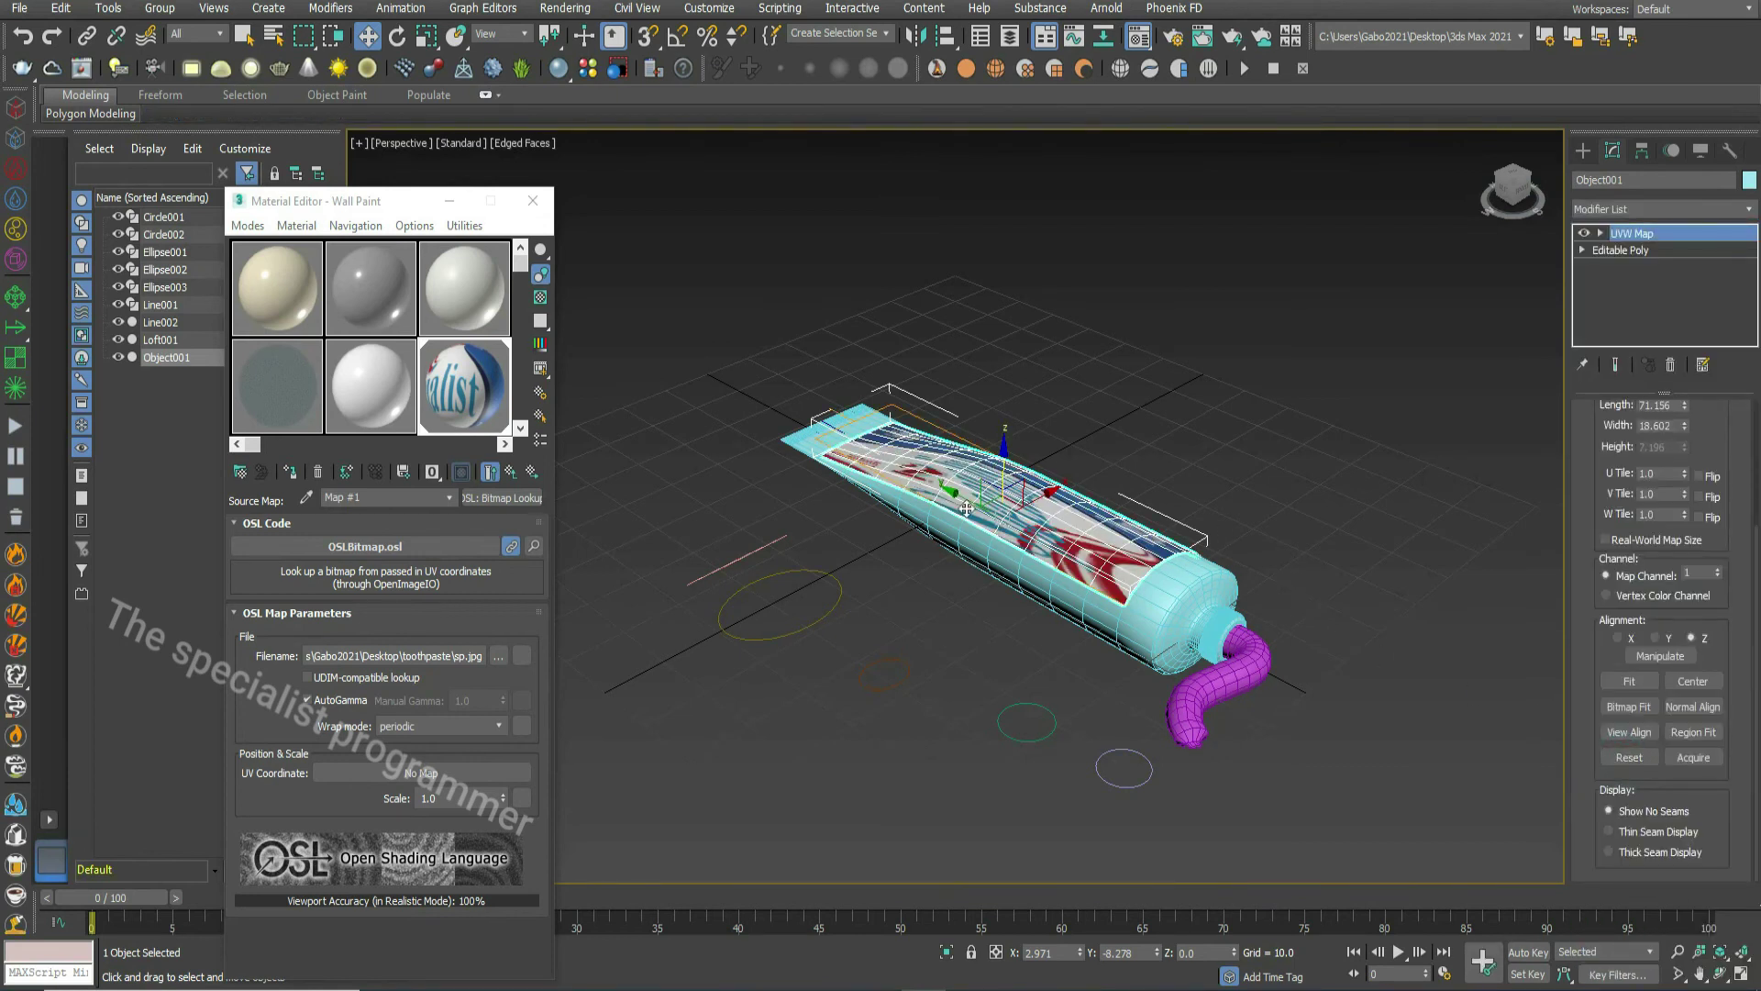
click(1612, 235)
scroll(1722, 466, up, 4)
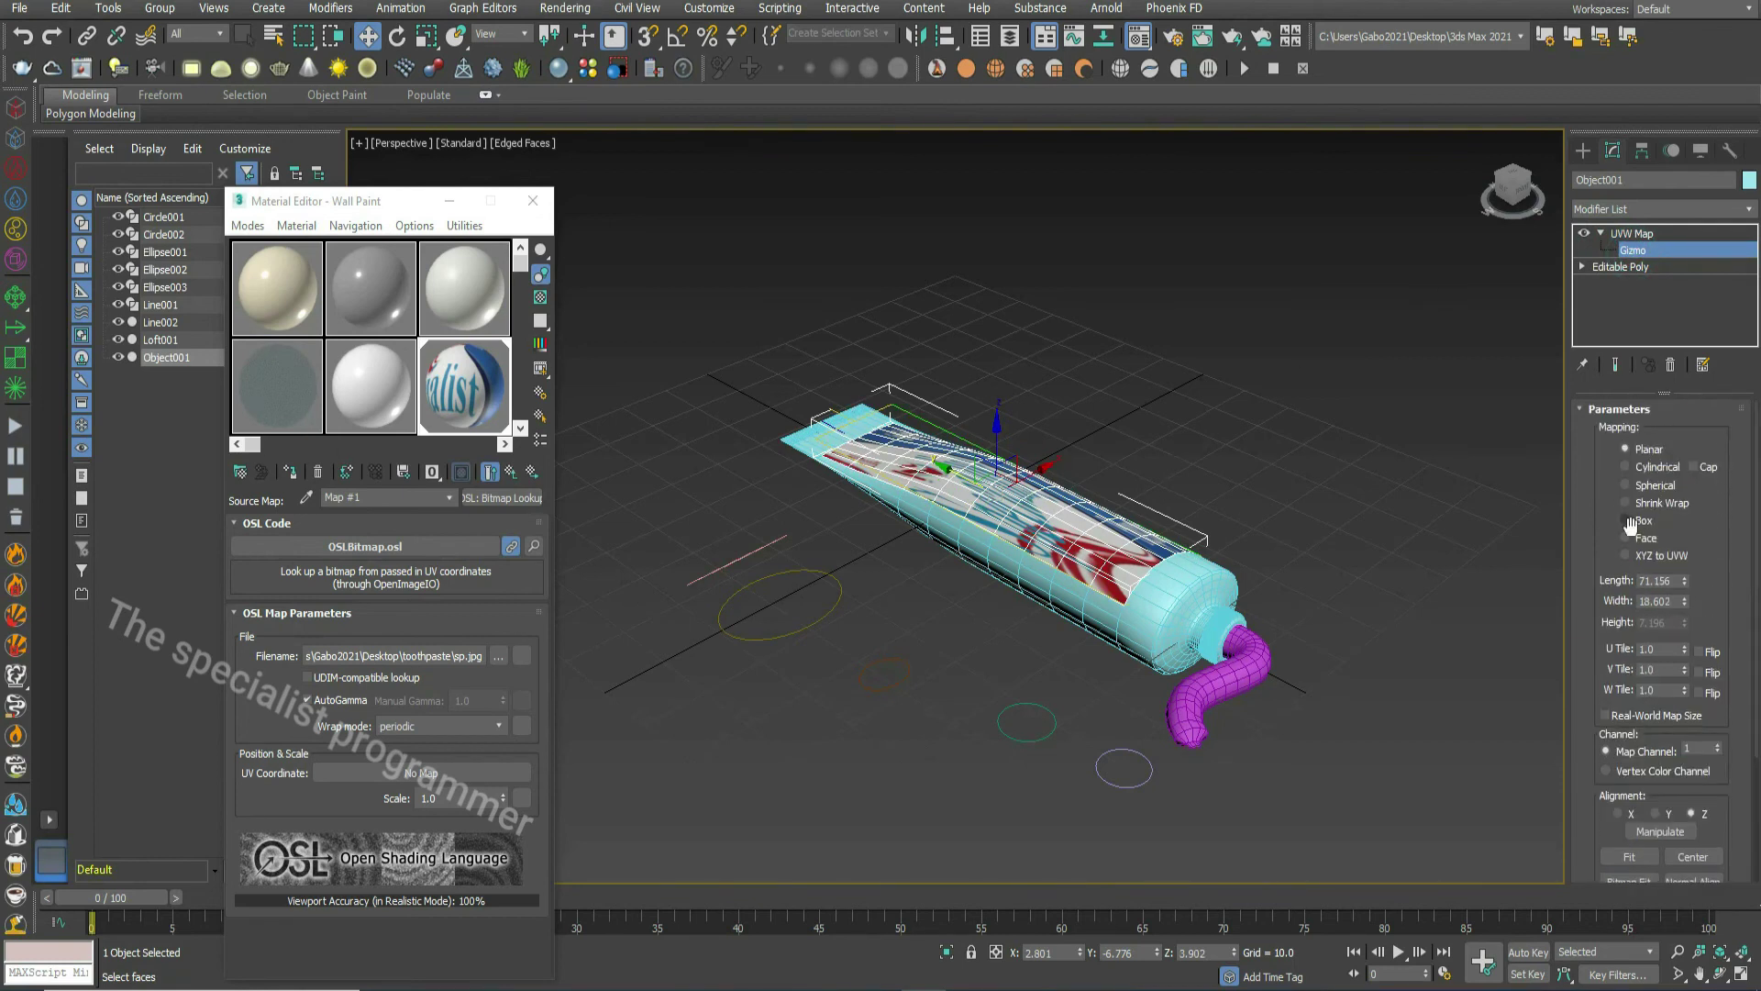
click(1627, 519)
click(1627, 537)
click(1625, 520)
- Rotate the mapping gizmo to align the label, setting Length 81.253 and increasing Height
scroll(1008, 513, up, 3)
right_click(1158, 591)
click(1197, 636)
drag(917, 551, 1047, 532)
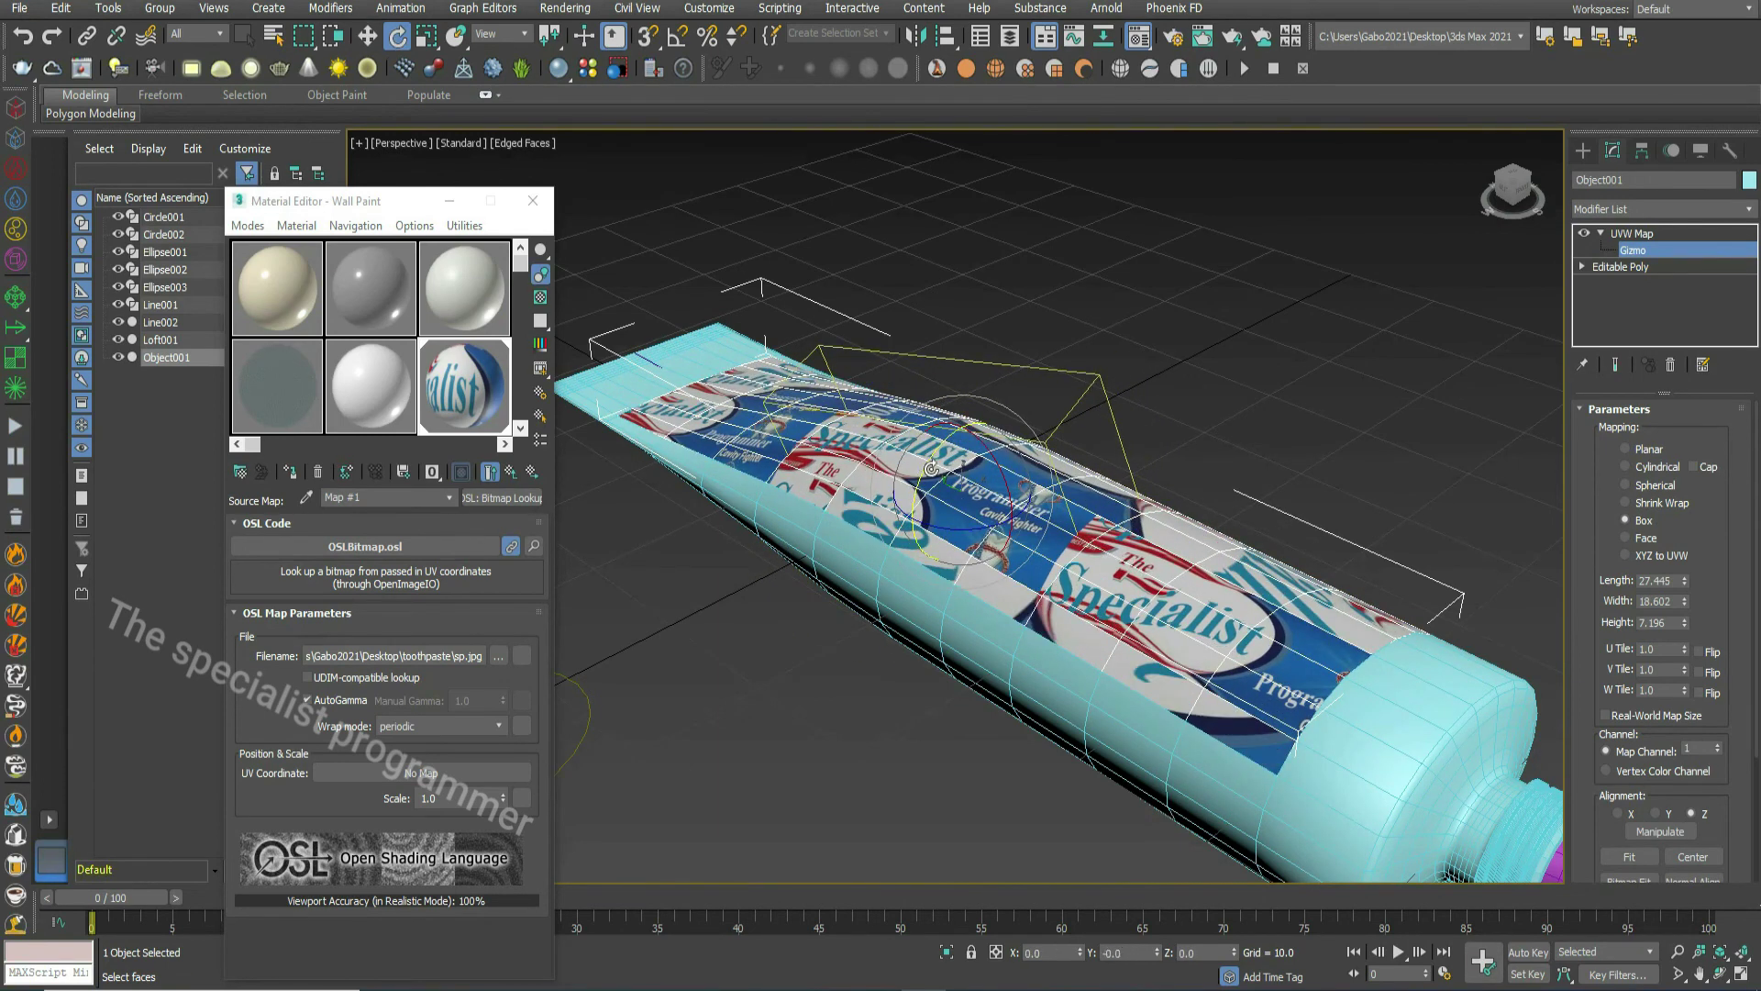
drag(1684, 579, 1733, 435)
drag(1012, 515, 853, 523)
drag(986, 450, 1001, 452)
drag(1684, 582, 1684, 559)
drag(1685, 622, 1685, 521)
right_click(1069, 513)
click(1092, 563)
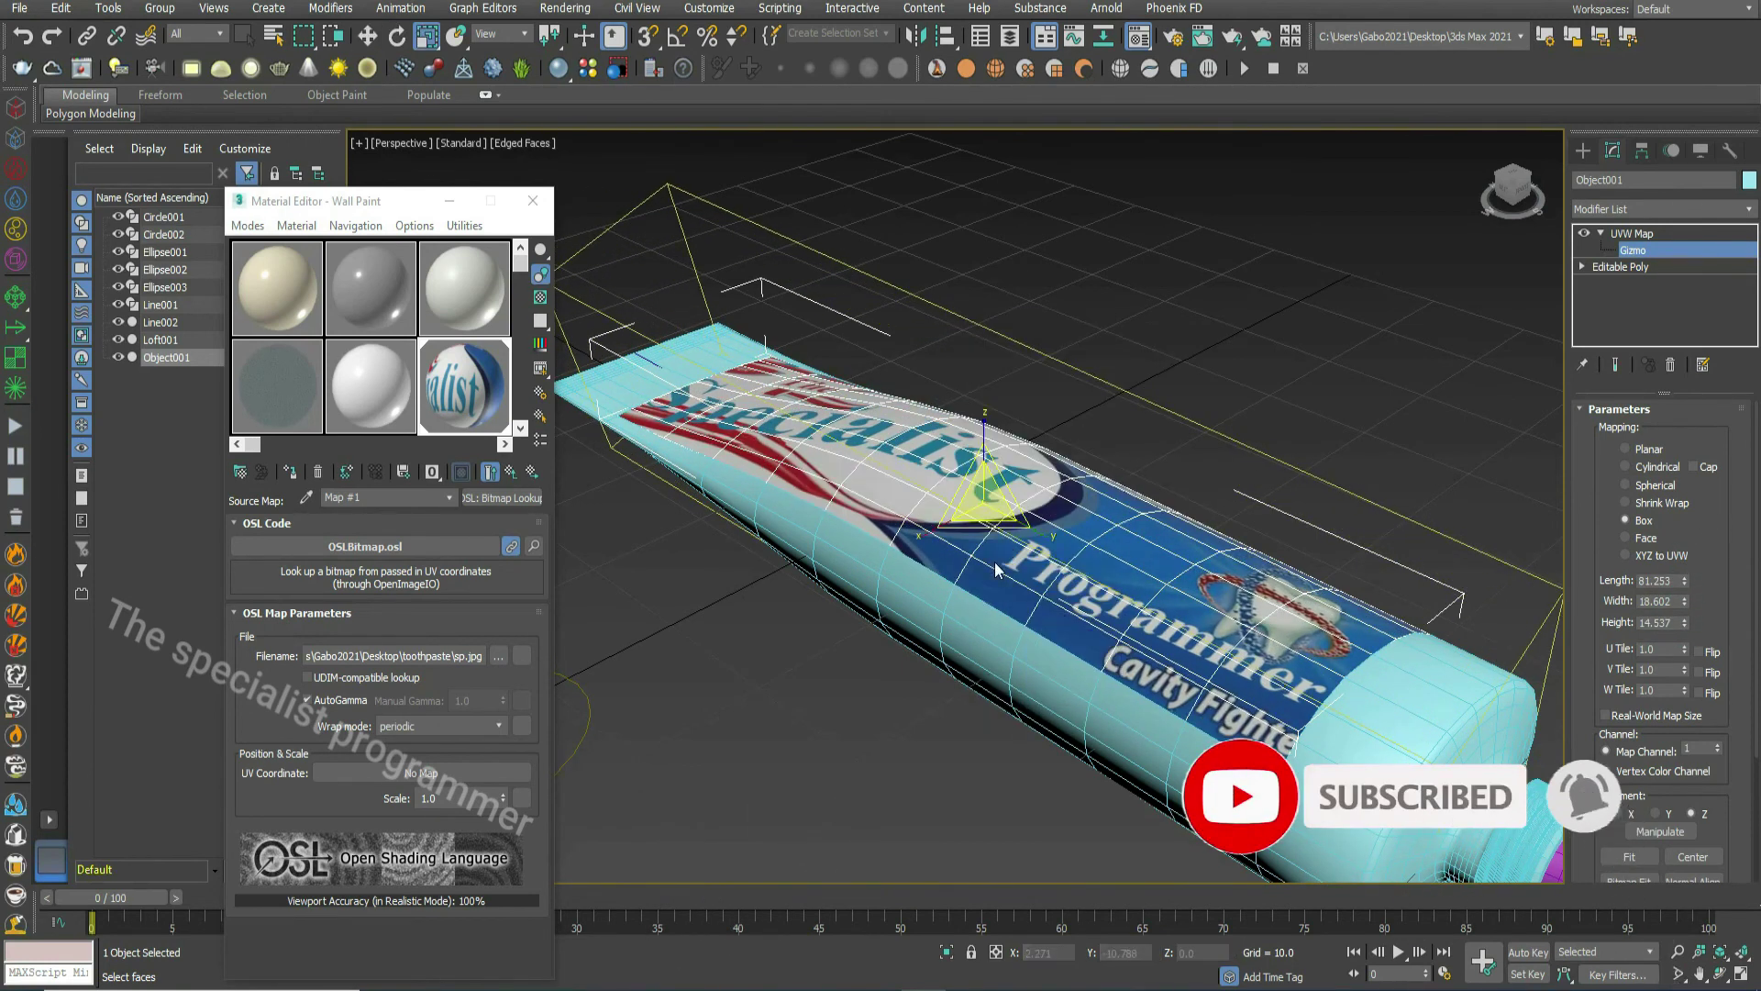
- Set Loft001's object colour to white and apply the Ceramic material to it
click(1398, 722)
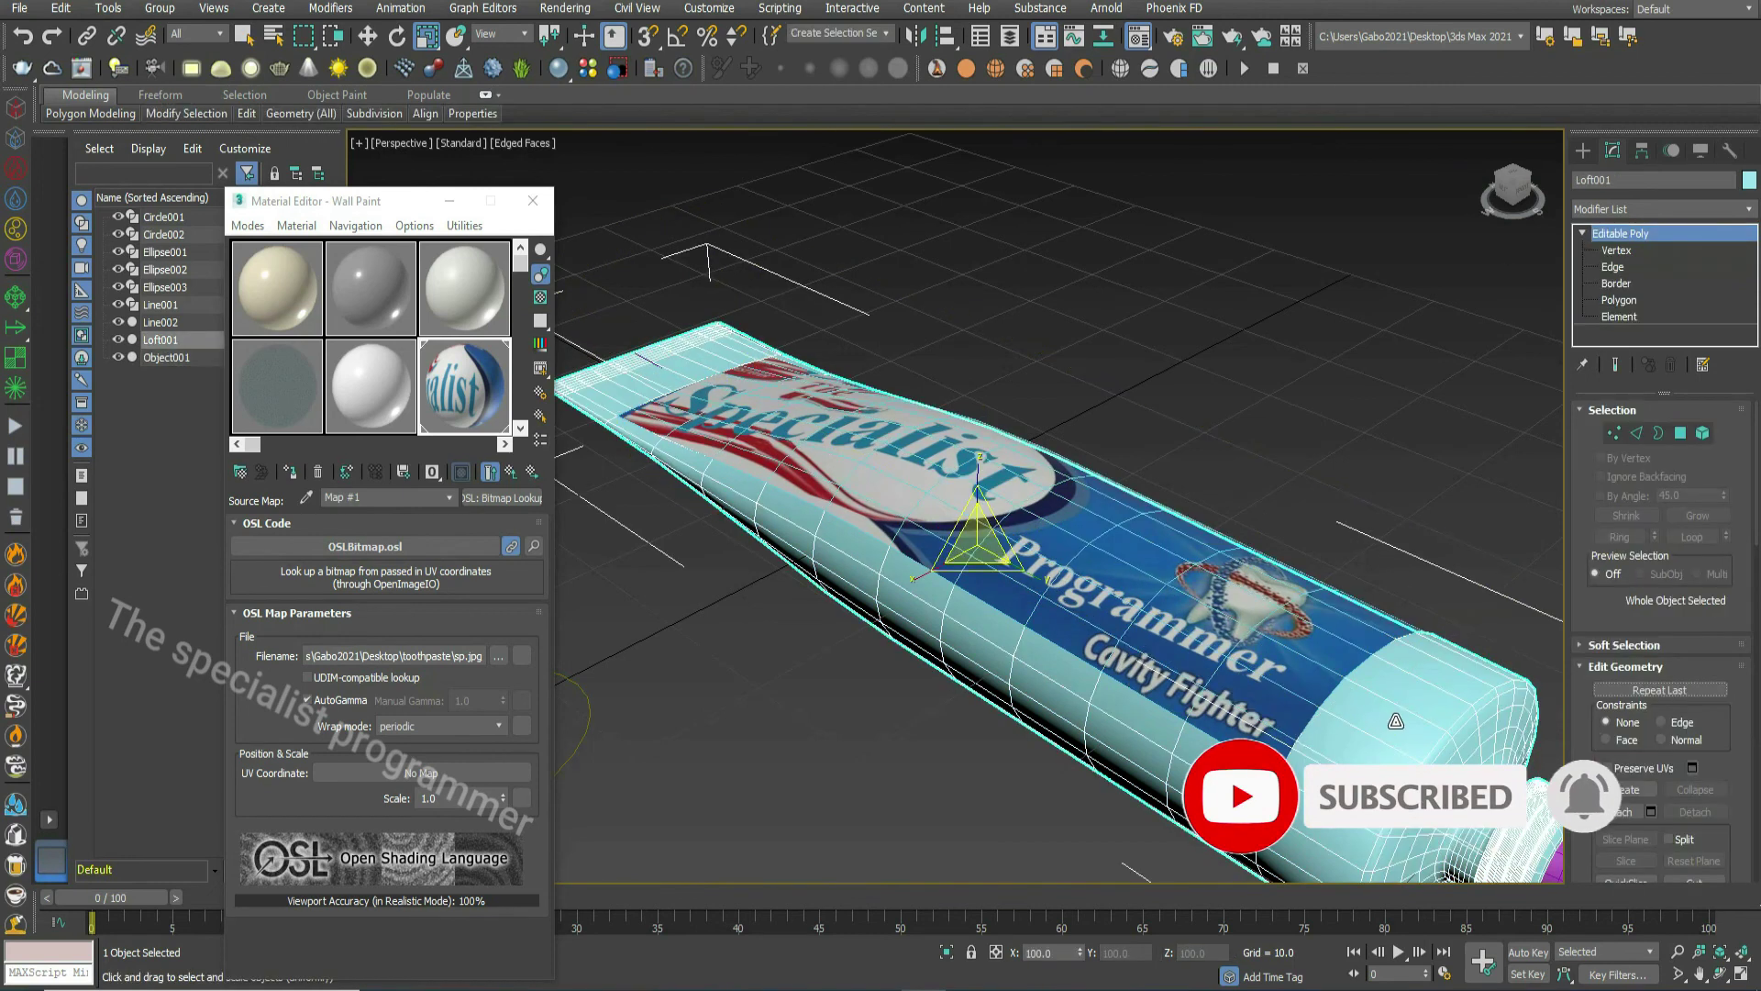
click(1749, 180)
click(1046, 535)
click(973, 598)
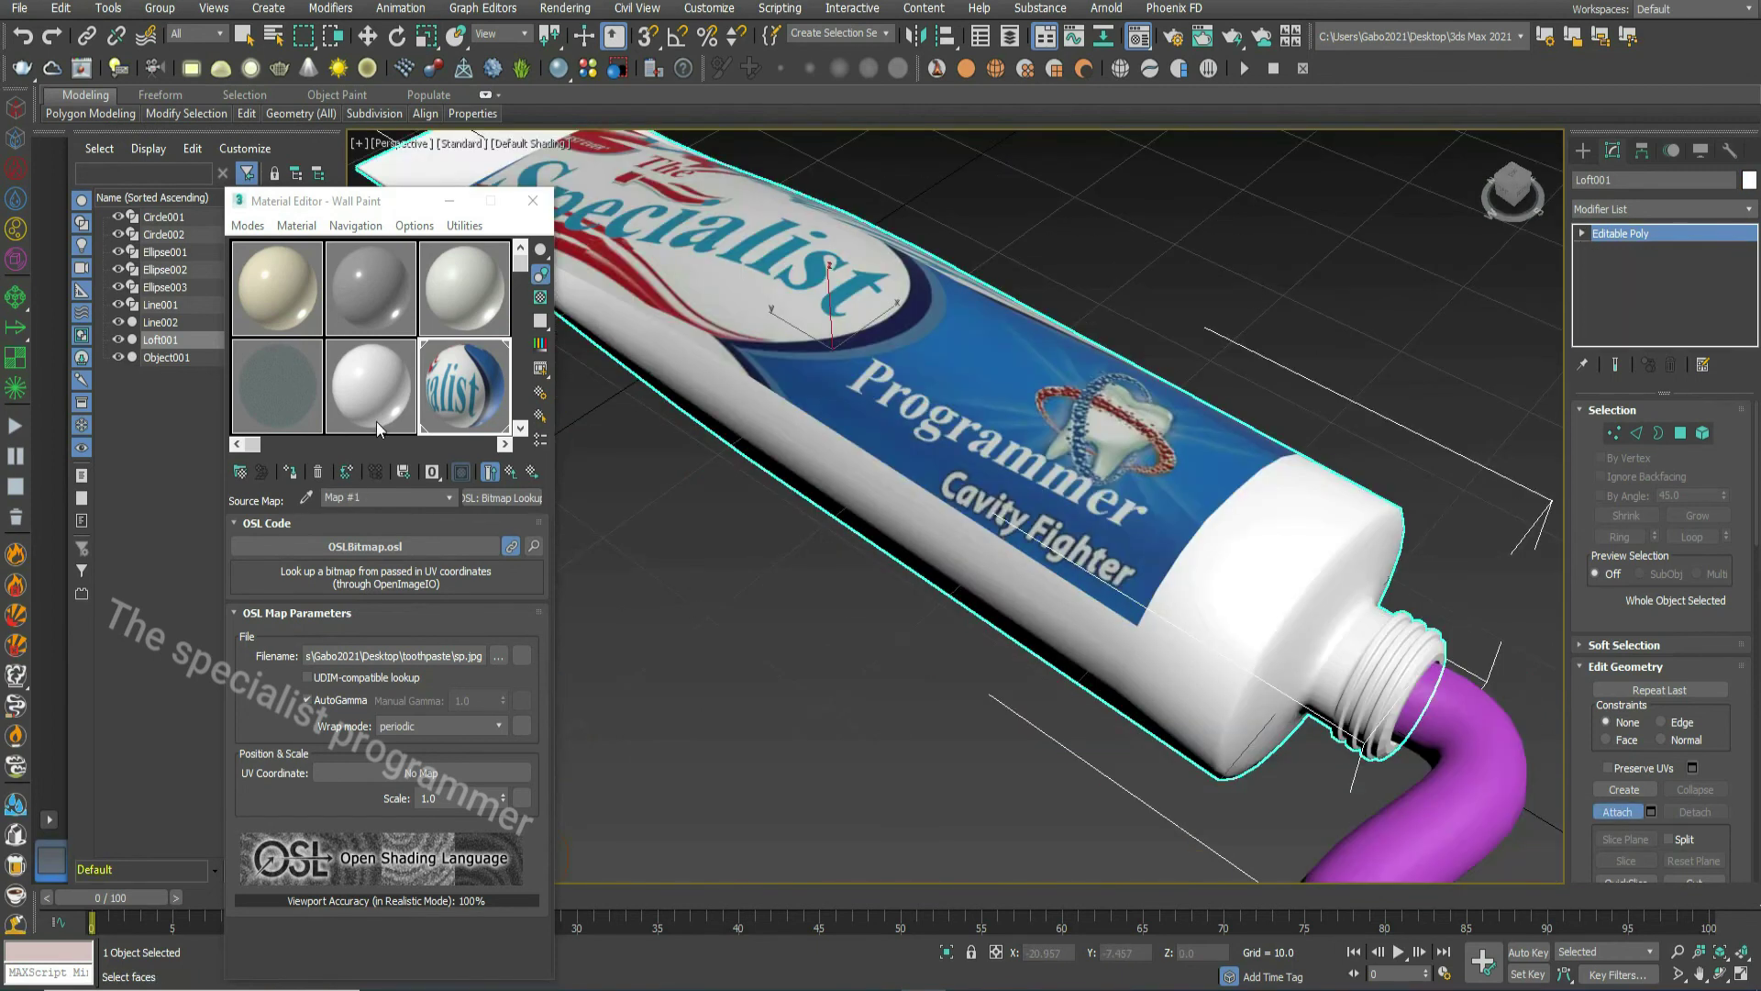
click(375, 420)
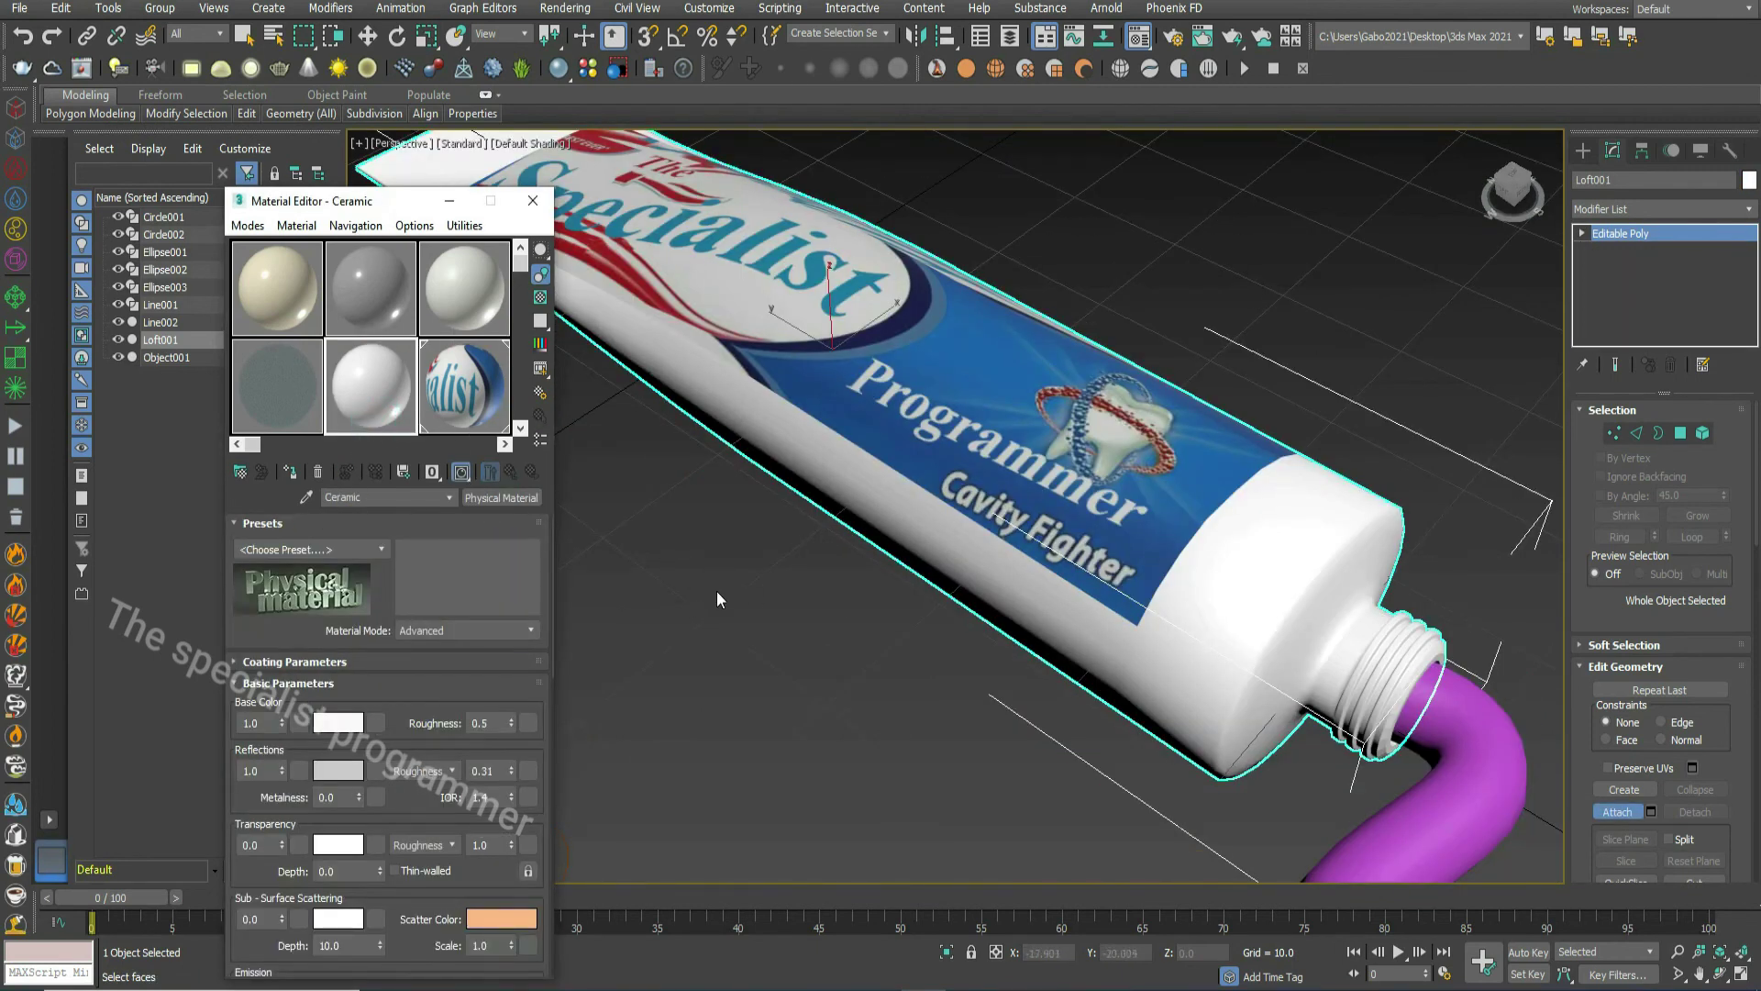
drag(365, 377, 1258, 646)
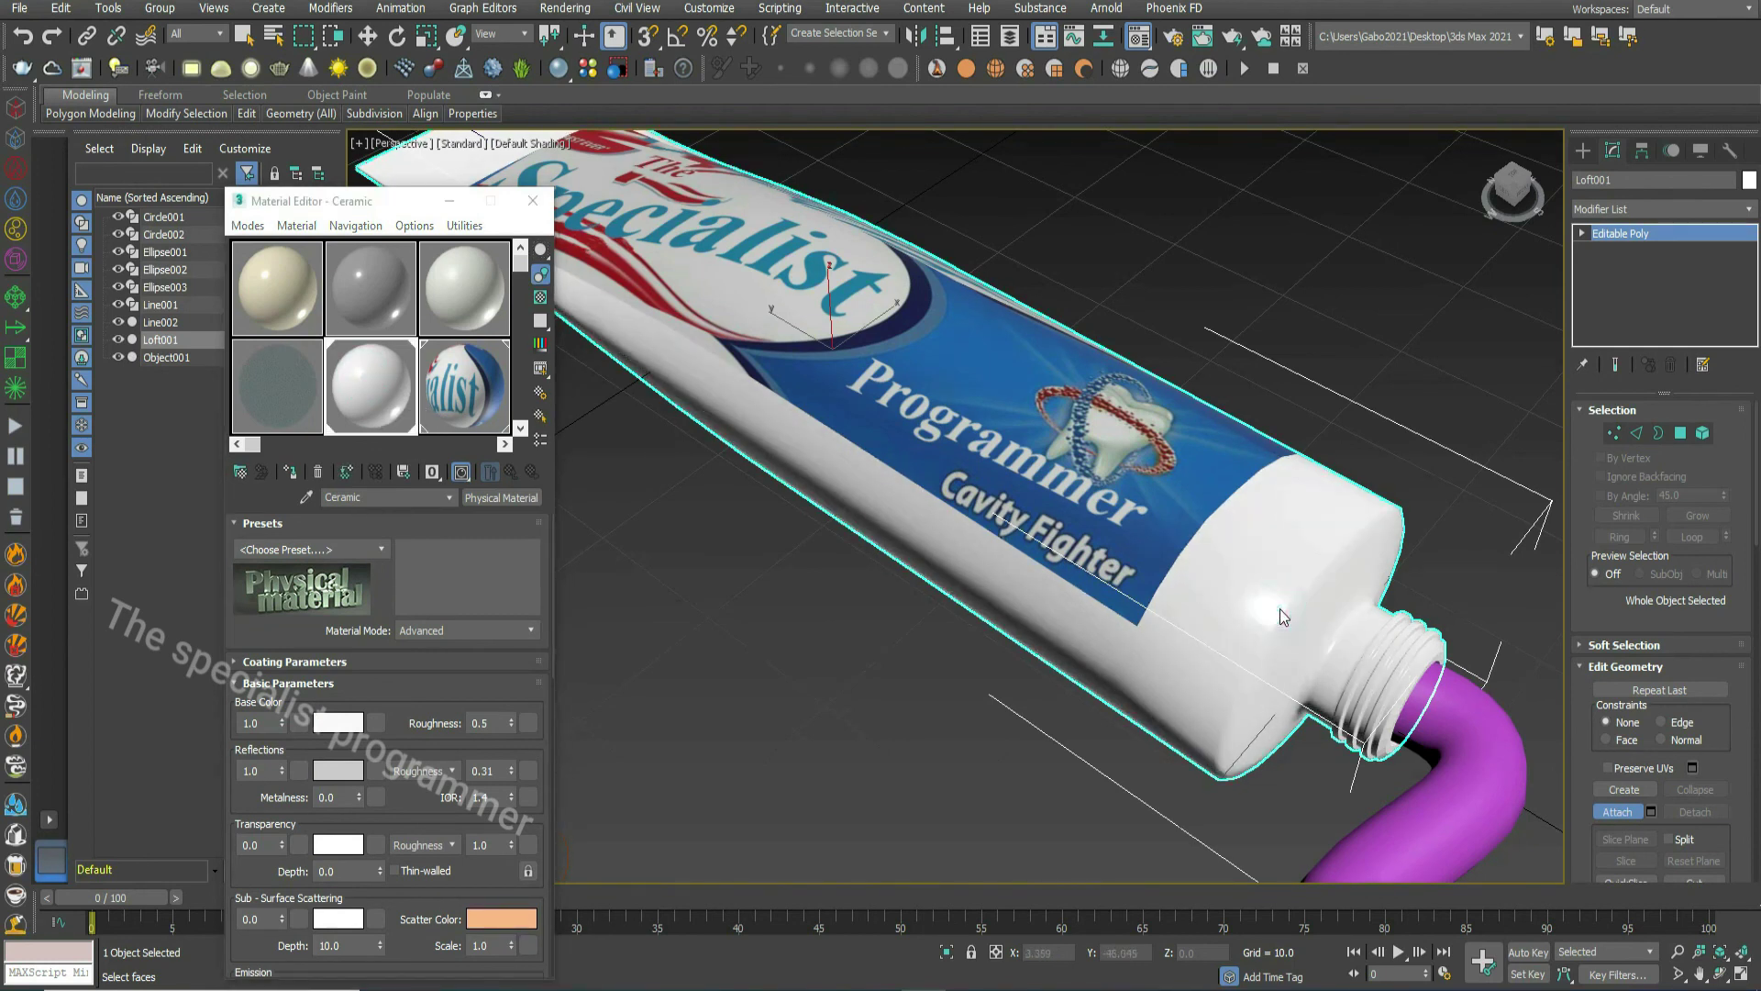
- Attach Object001 to Loft001 using Match Material IDs to Material
click(1634, 812)
click(1178, 500)
click(1256, 535)
click(1615, 811)
click(1120, 475)
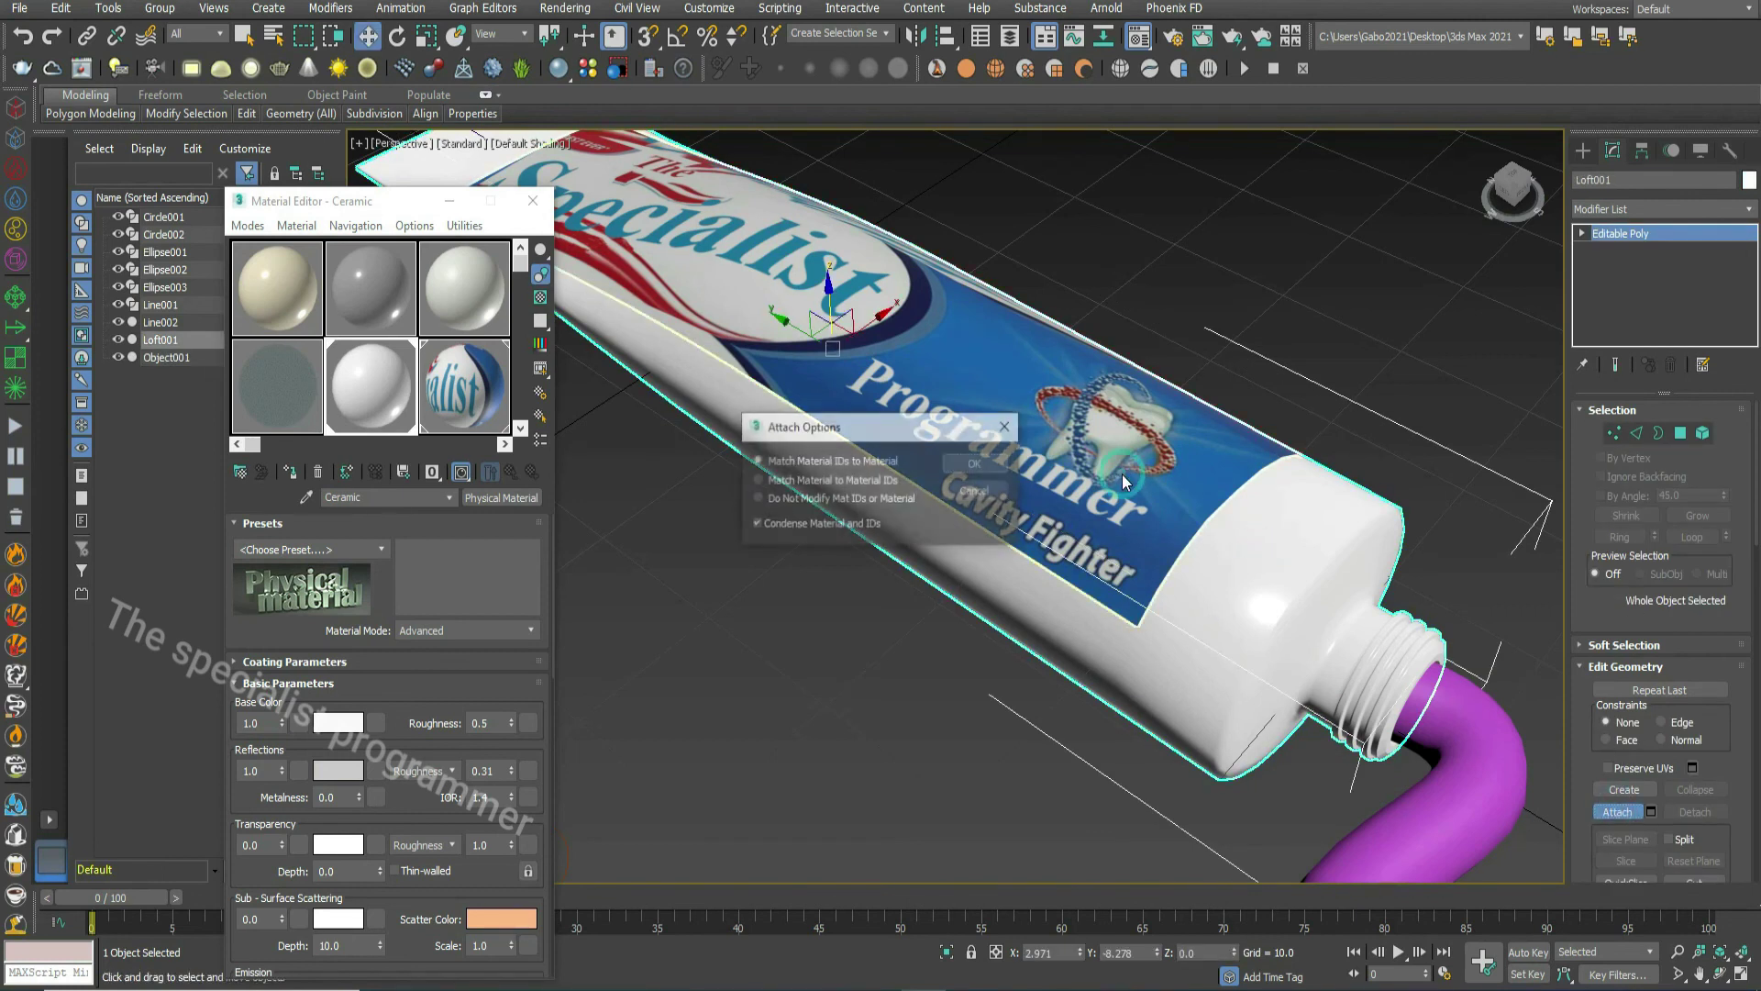
click(975, 464)
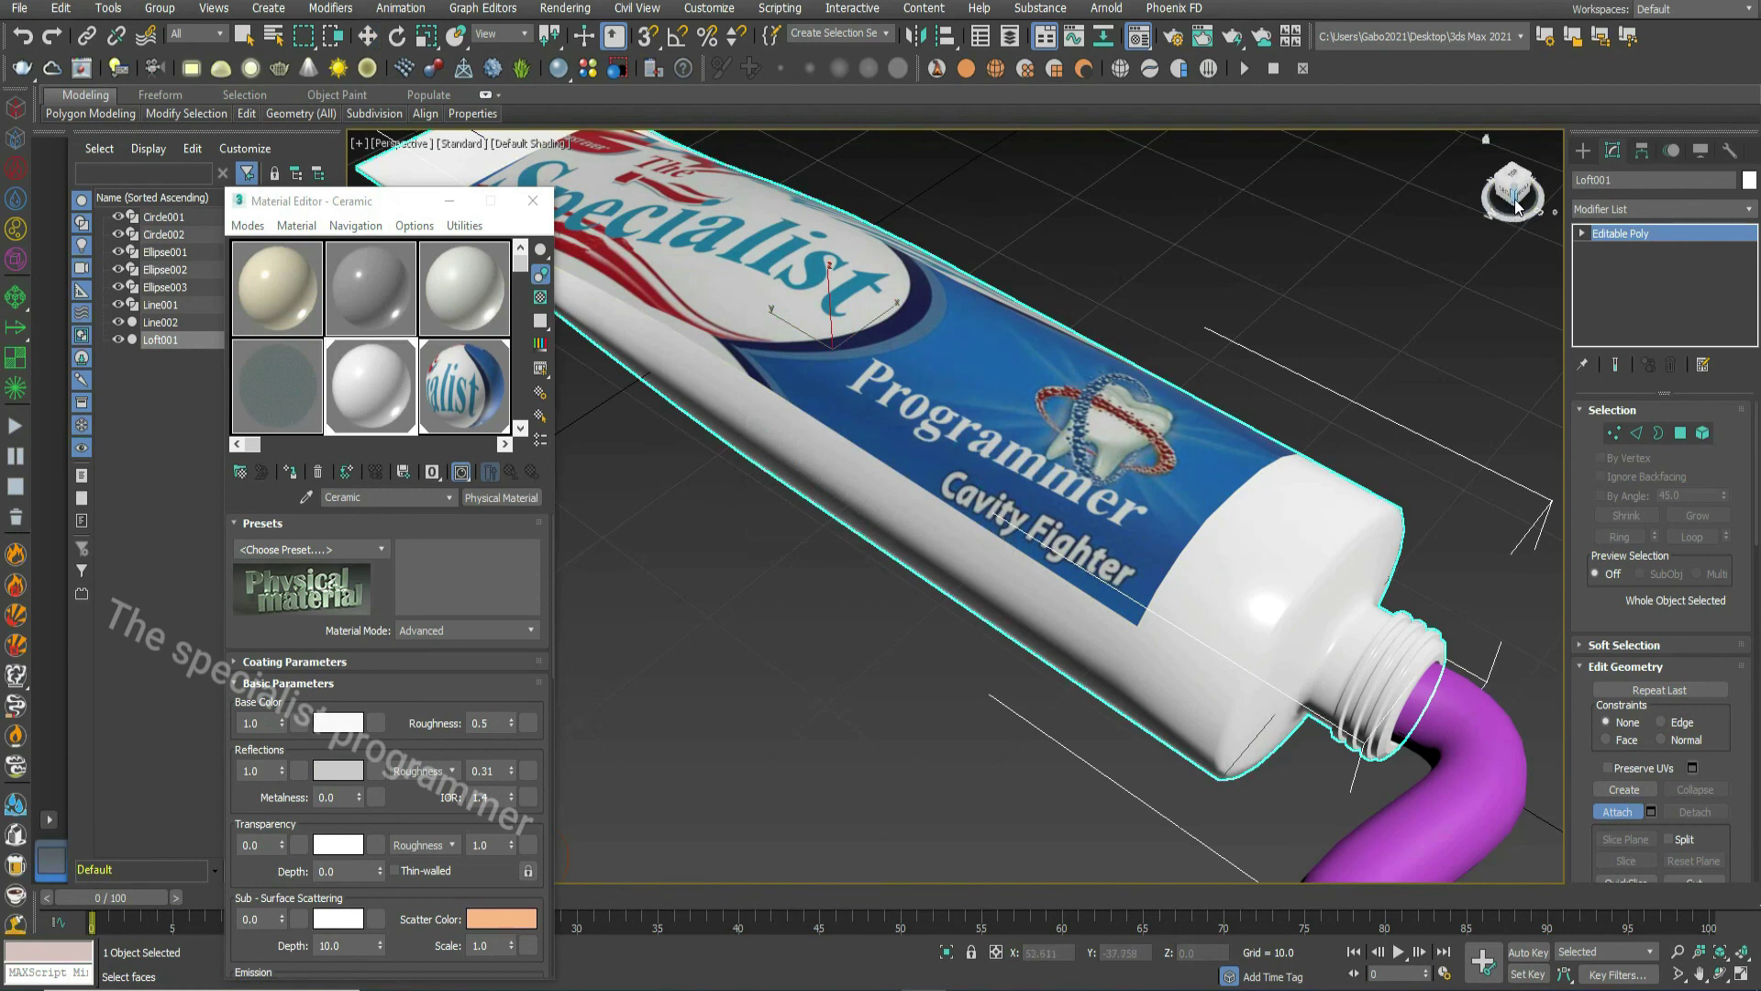
- Change the paste strand Line002's object colour to light cyan
mouse_move(1512, 205)
mouse_down()
mouse_move(1476, 213)
mouse_move(1515, 202)
mouse_up()
click(1702, 974)
drag(1389, 327, 1551, 380)
scroll(1216, 418, down, 2)
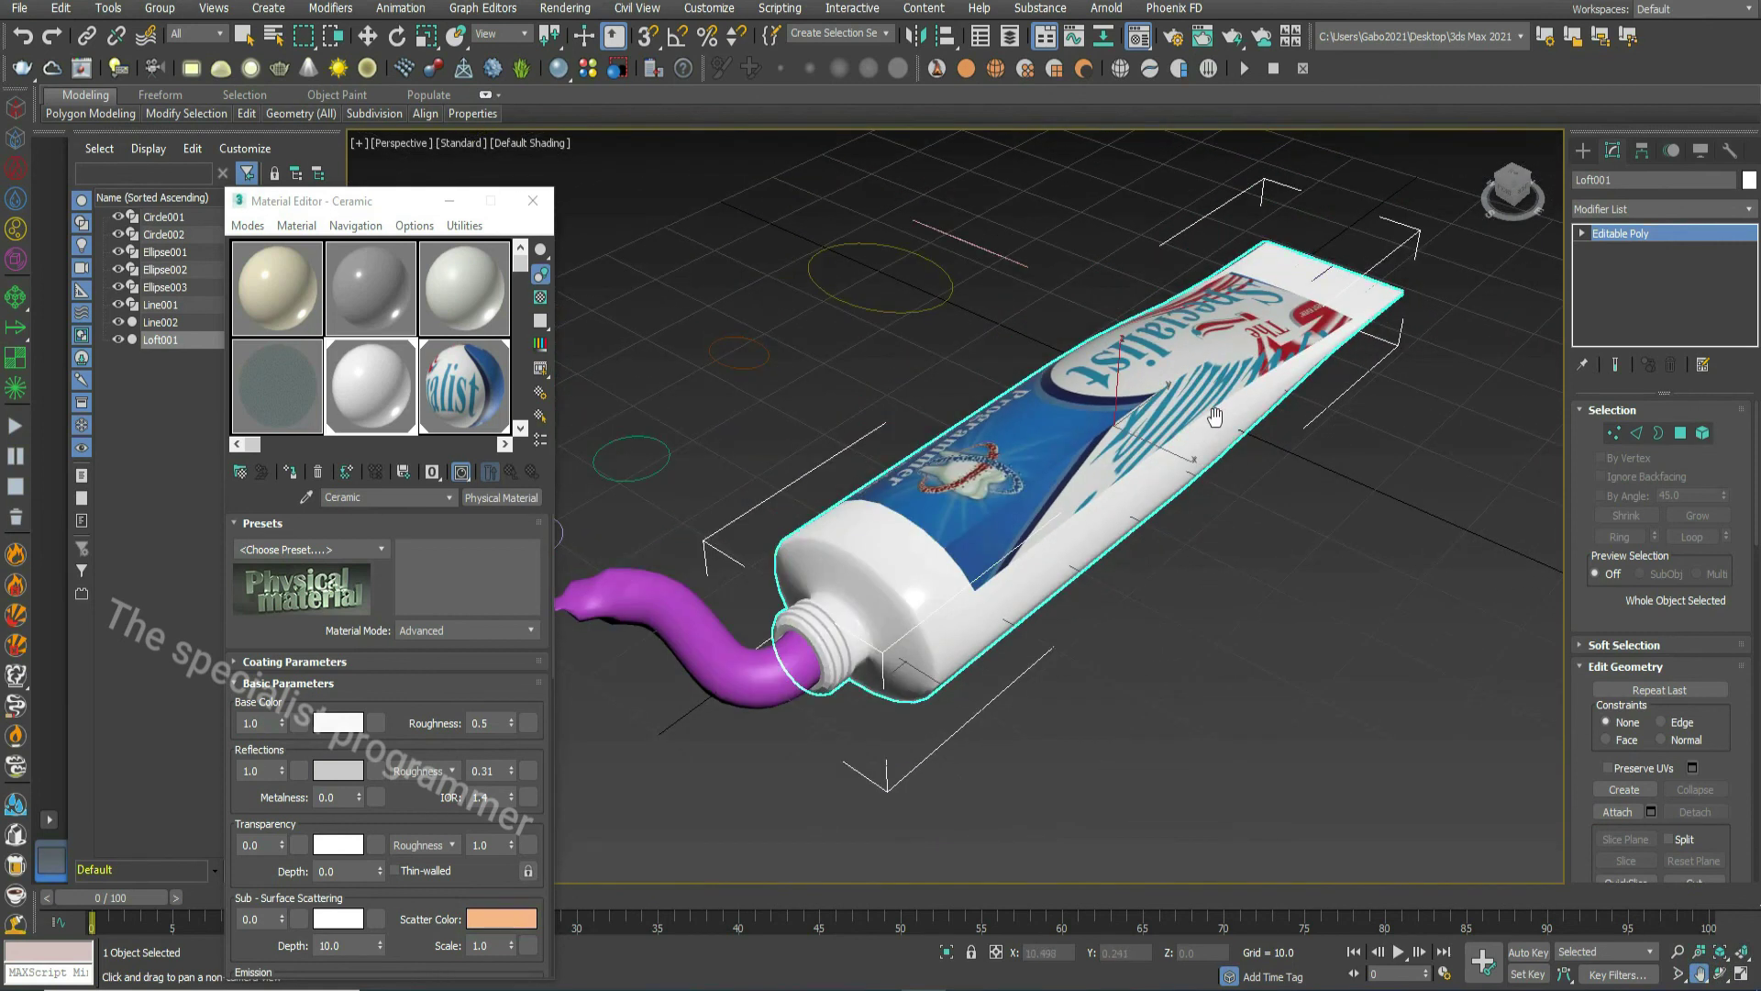
right_click(1298, 471)
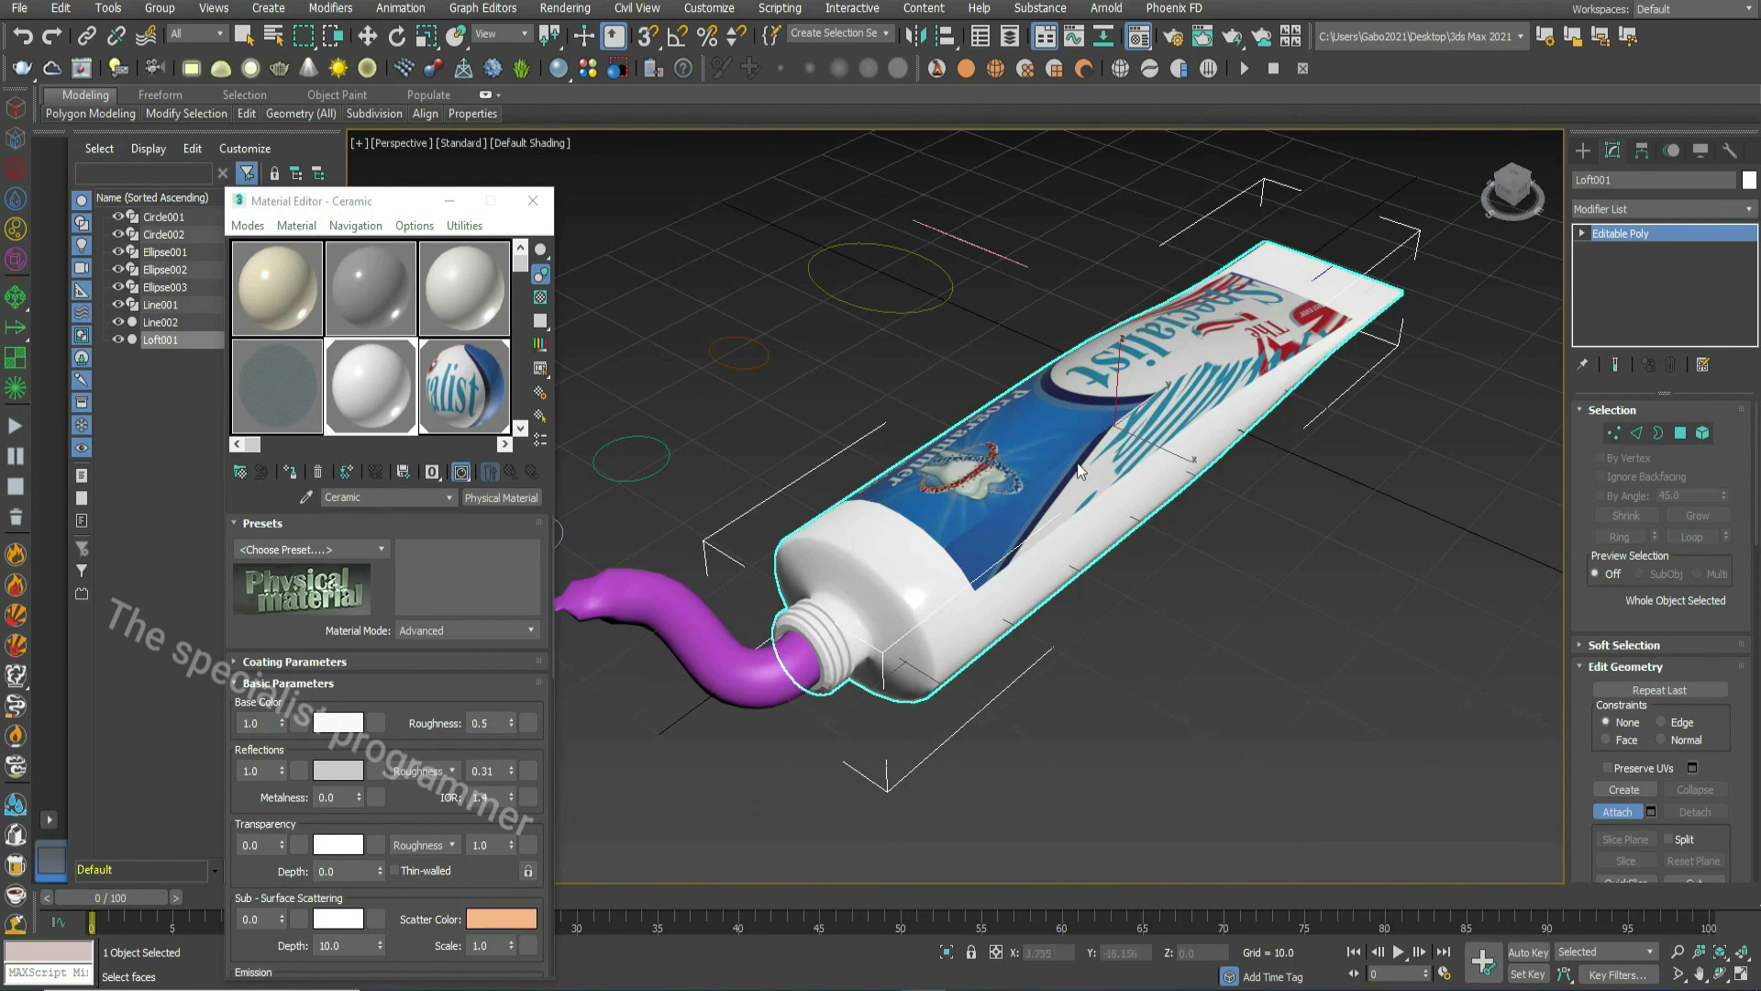
drag(1518, 204, 1570, 198)
right_click(1366, 761)
click(1367, 761)
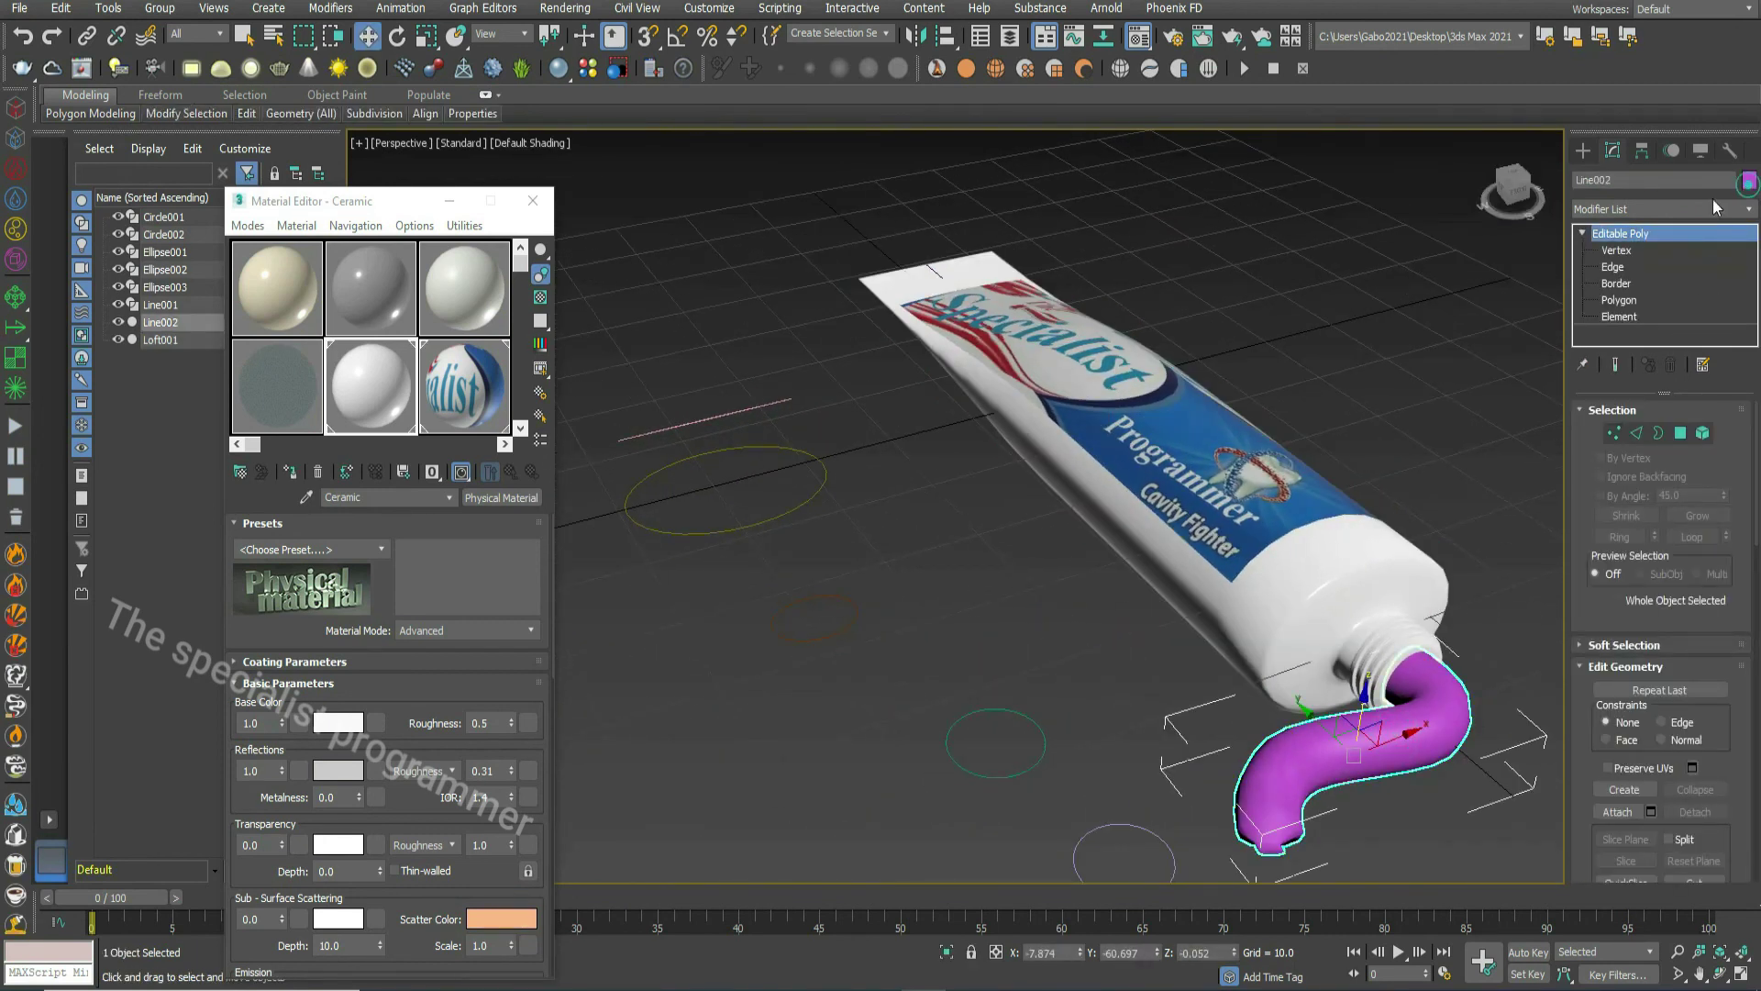
click(1748, 180)
click(713, 478)
click(973, 598)
click(998, 628)
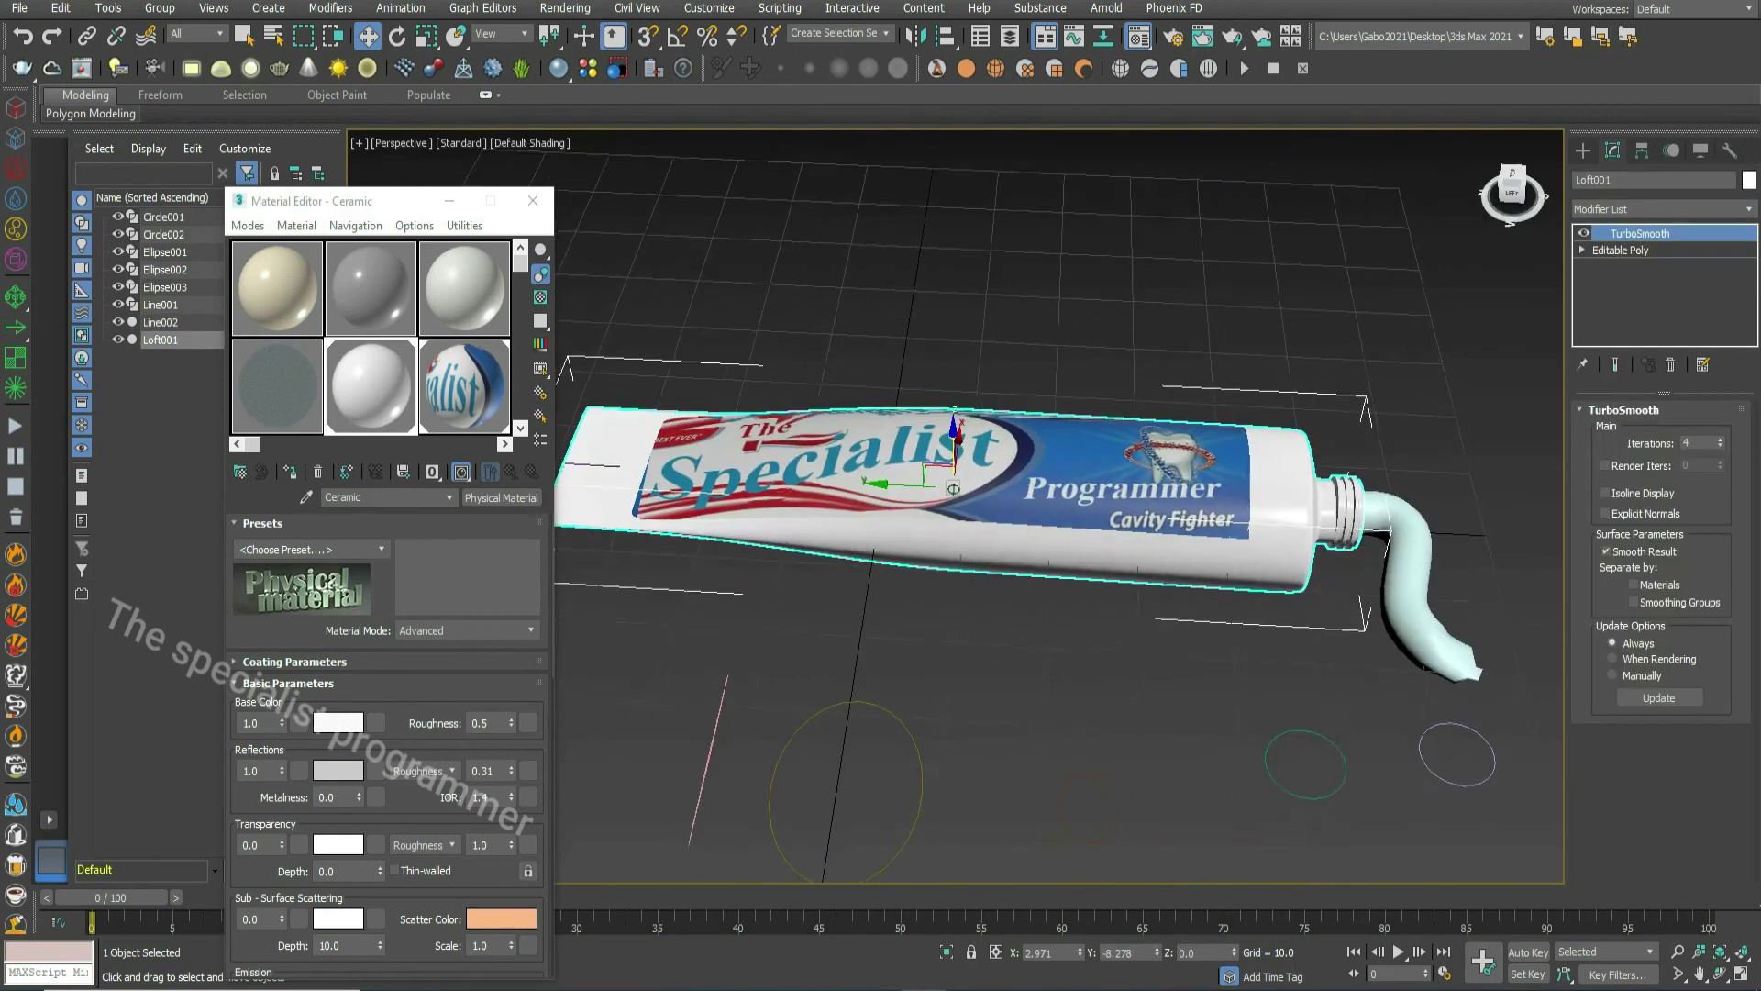
- Render the Perspective view of the finished toothpaste tube
alt+middle_drag(952, 429, 954, 489)
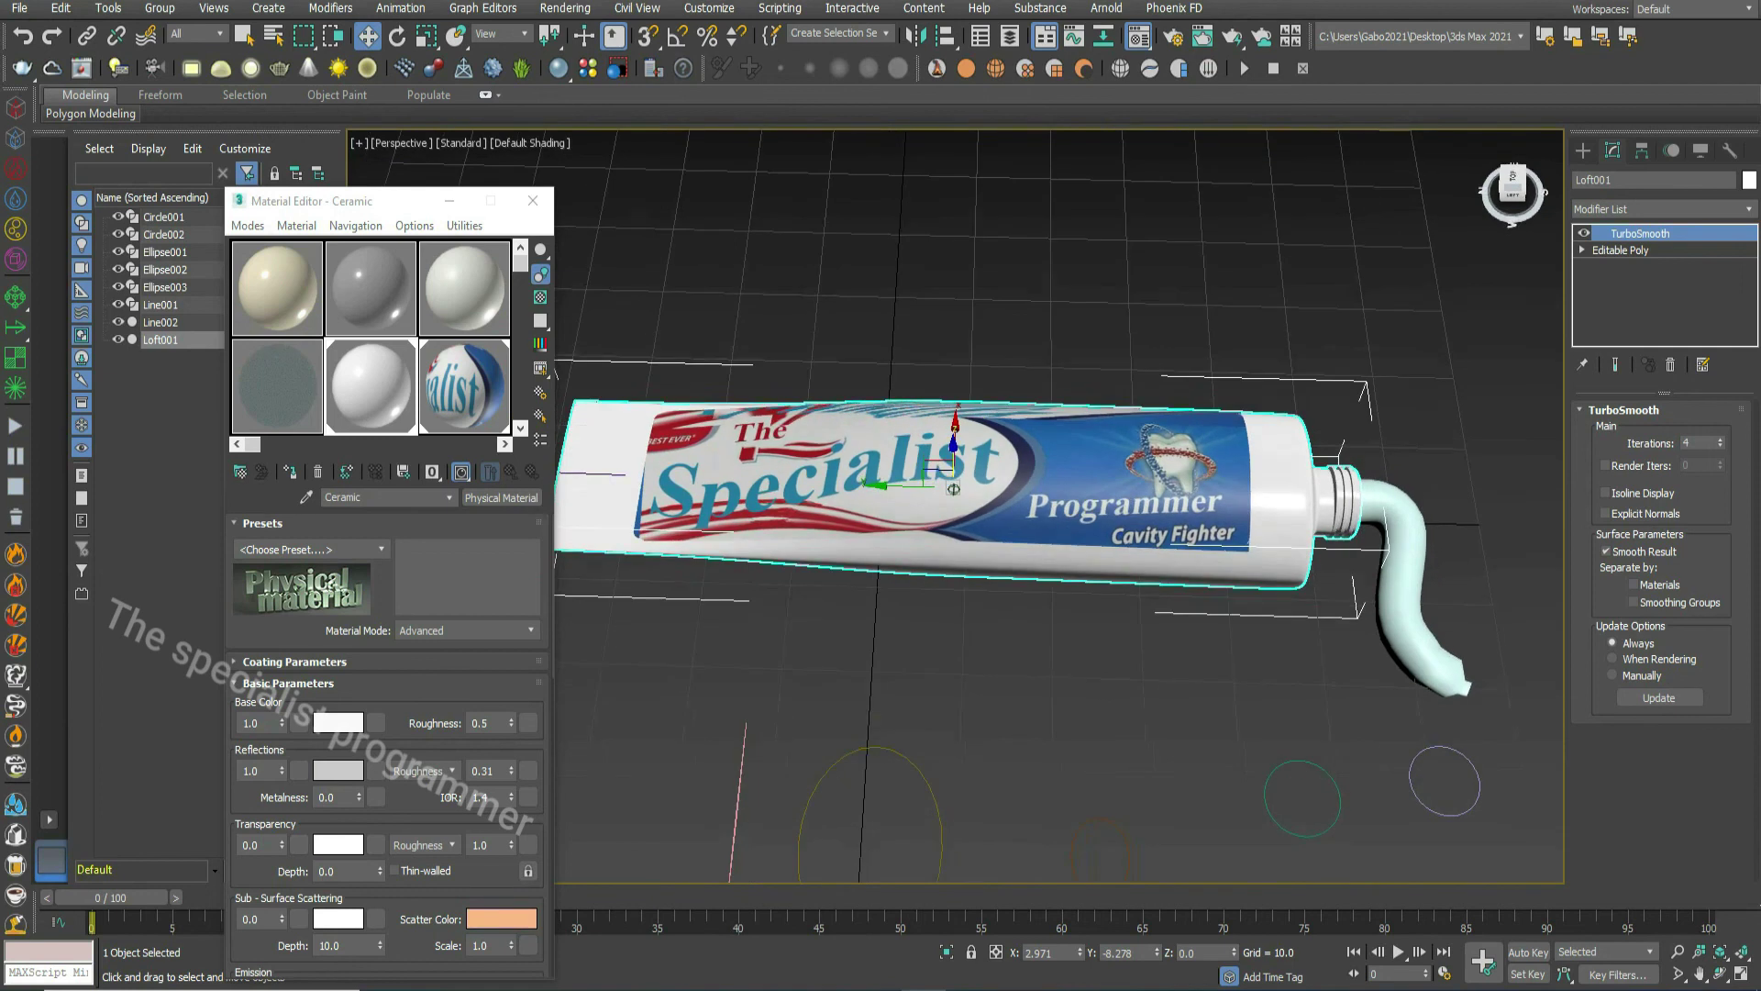
click(1228, 310)
click(564, 8)
click(596, 30)
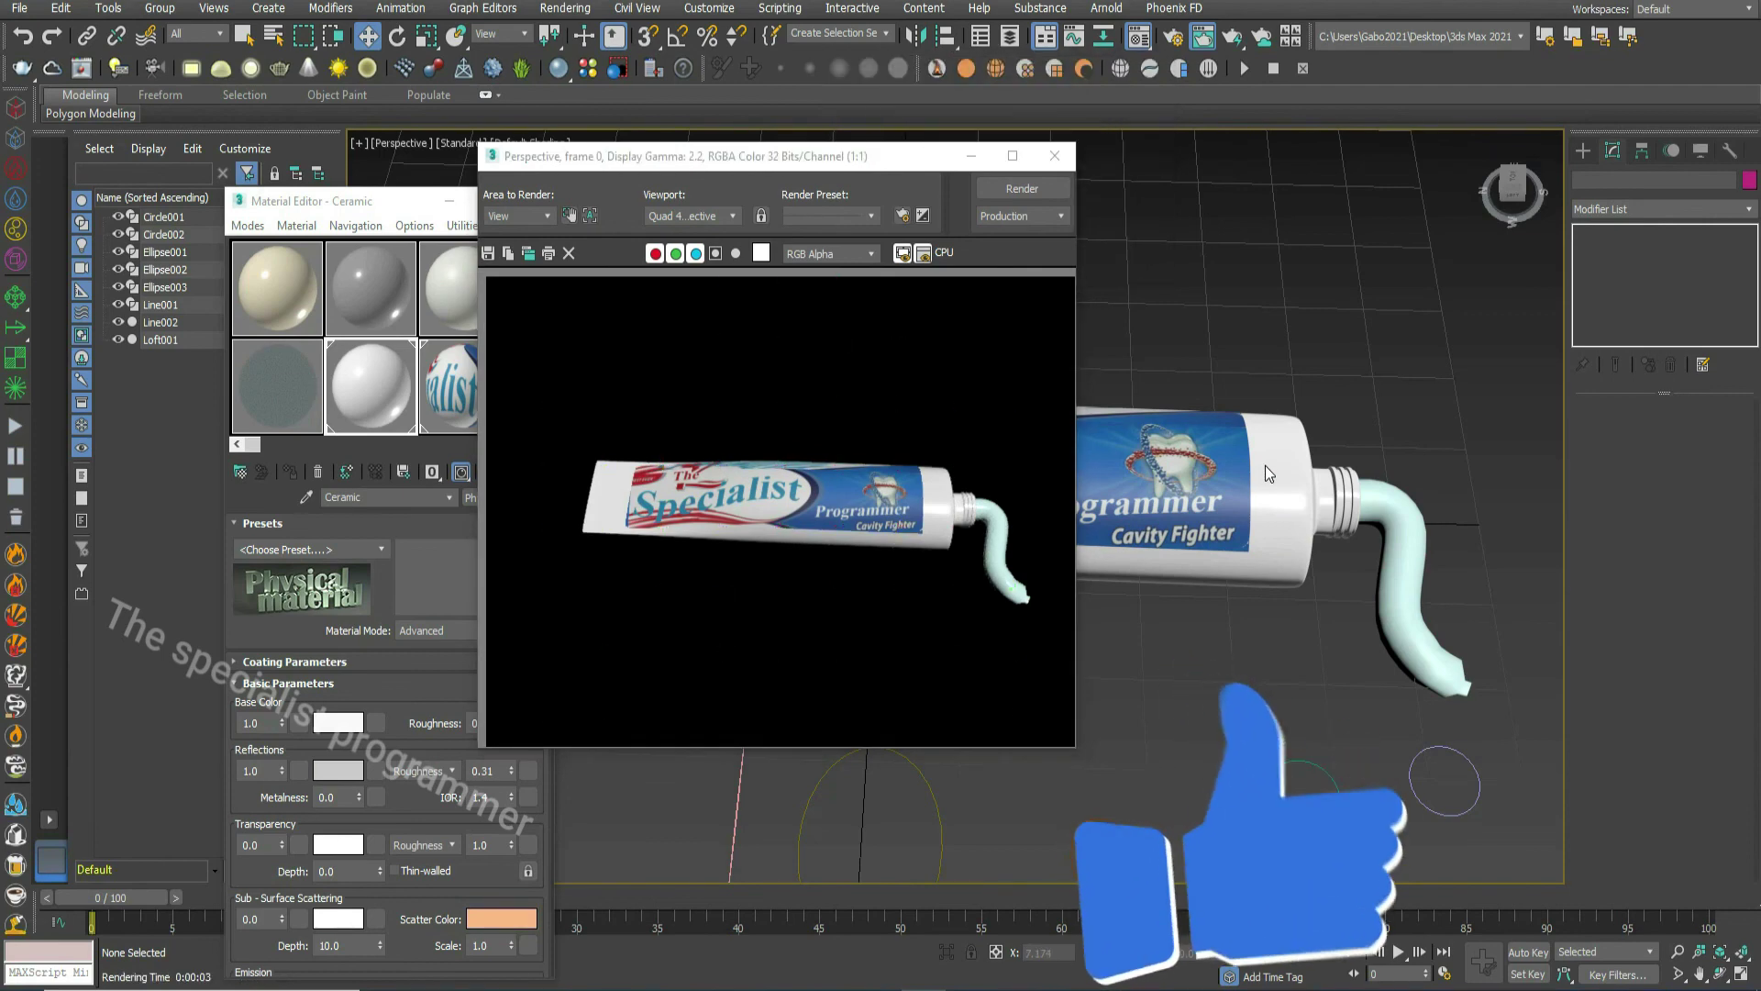
click(1264, 465)
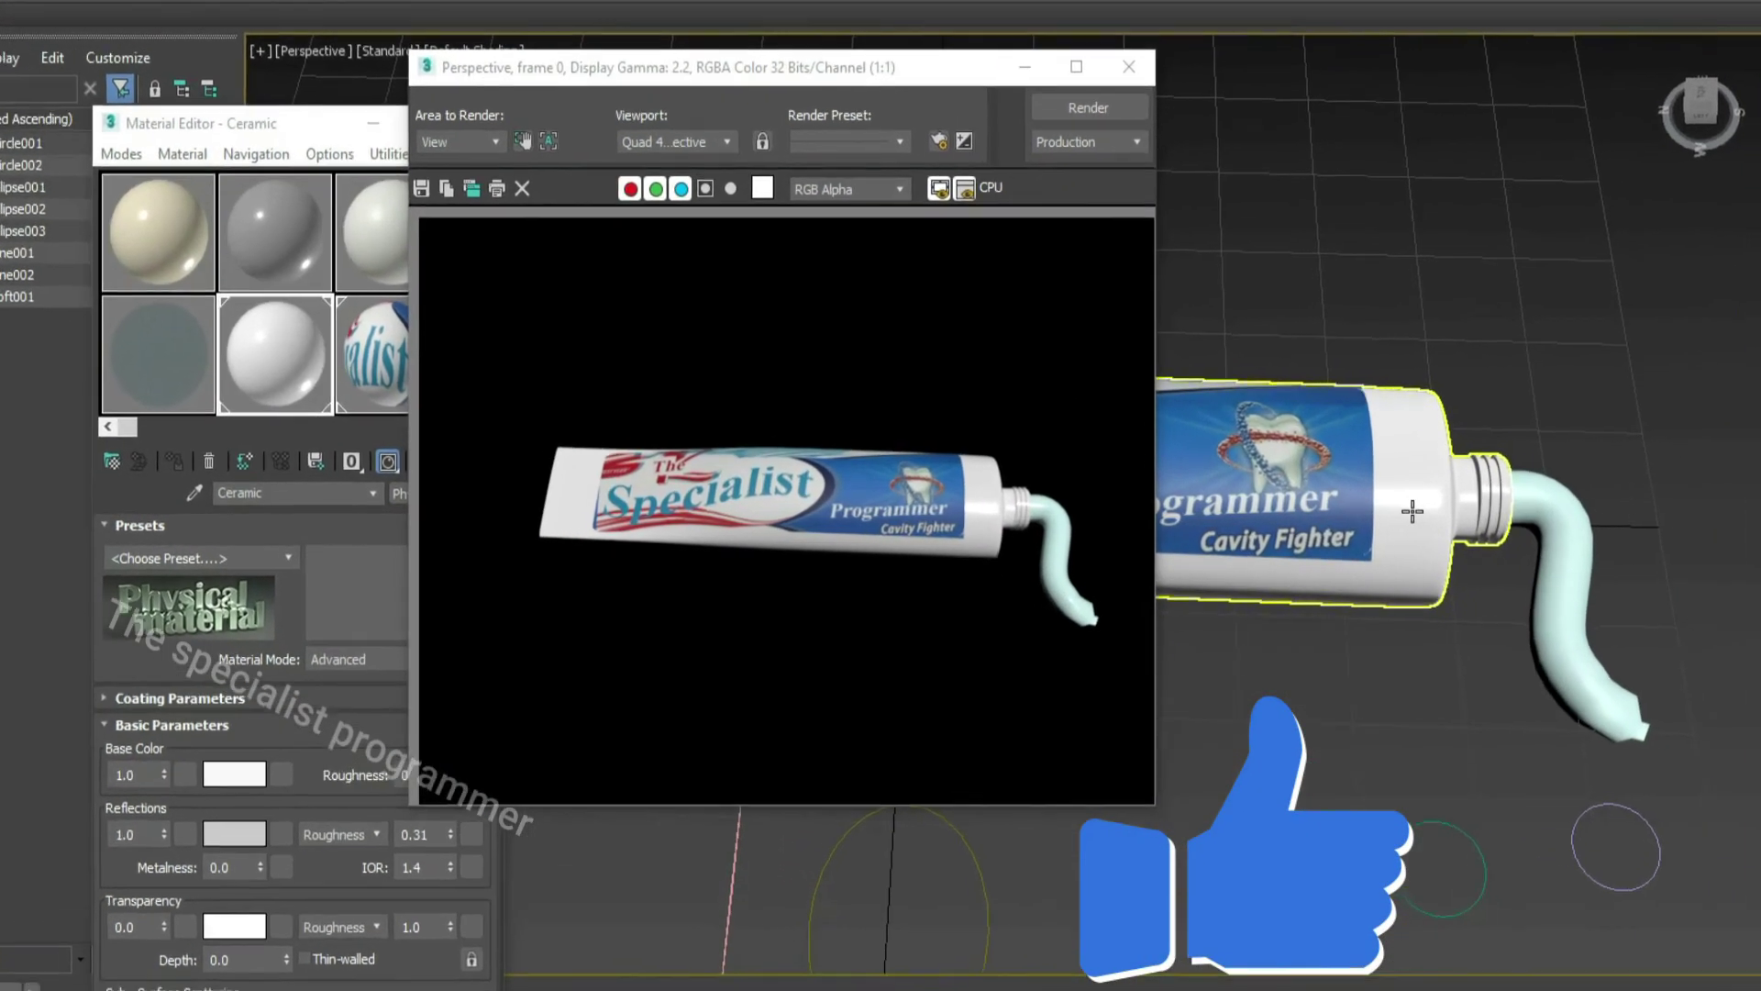